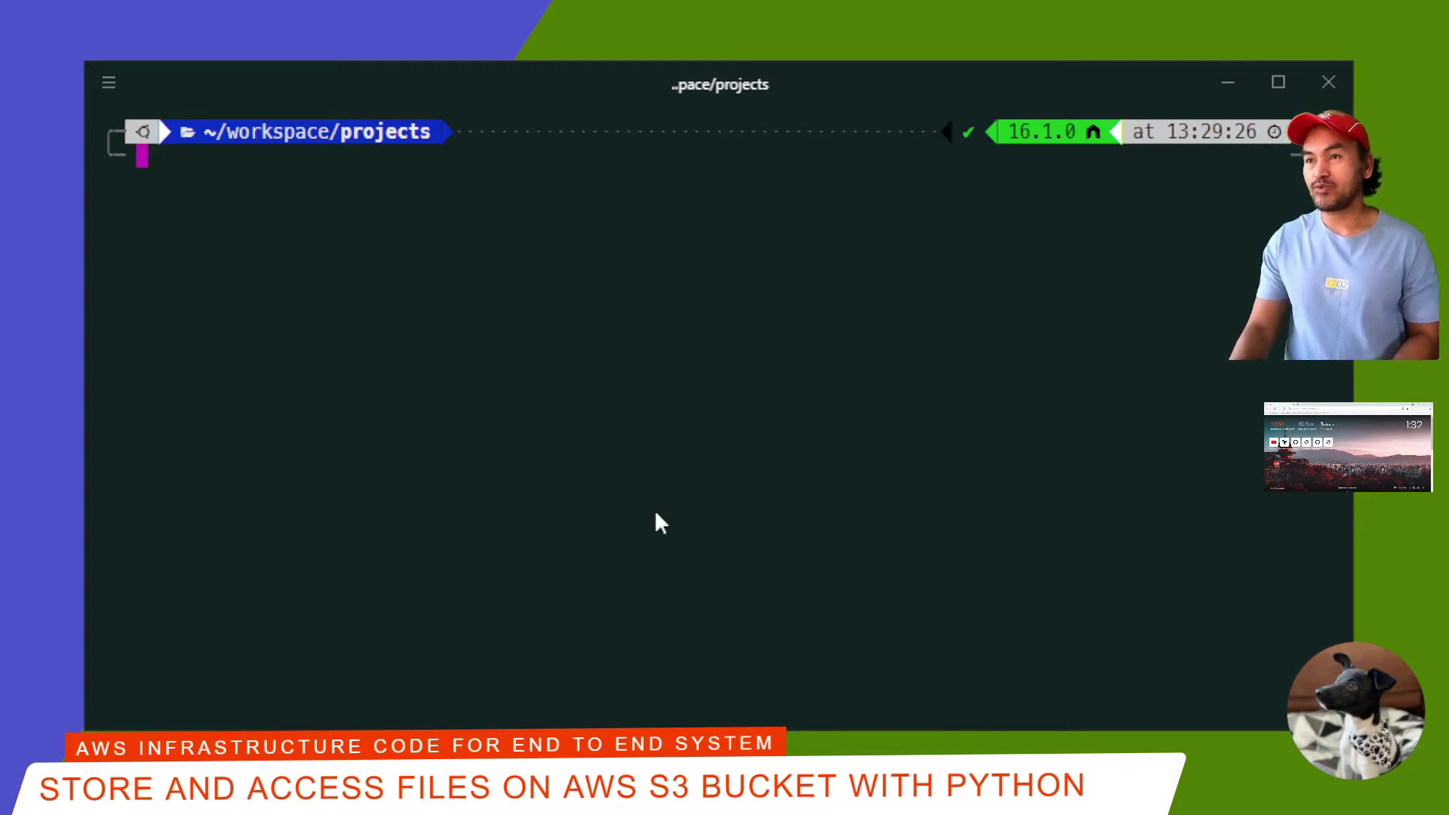
pyautogui.write('mkdir infrastructure-for-event-driven-system')
# - Create and git-init the infrastructure-for-event-driven-system folder, pinning Python 3.9.6 and AWS CLI 2.2.10
pyautogui.press('Return')
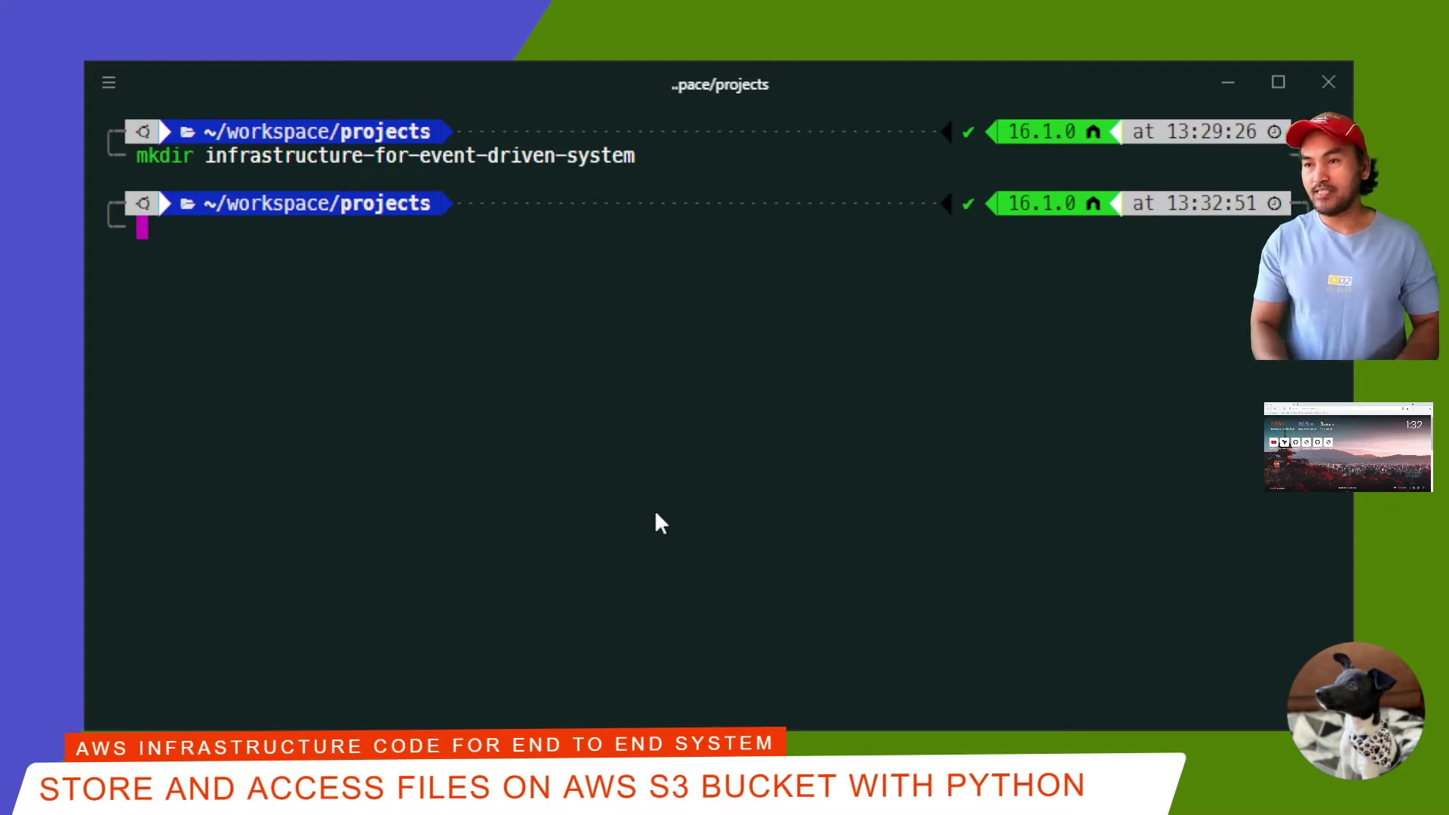
pyautogui.write('cd infrastructure-for-event-driven-system/')
pyautogui.press('Return')
pyautogui.write('git init')
pyautogui.press('Return')
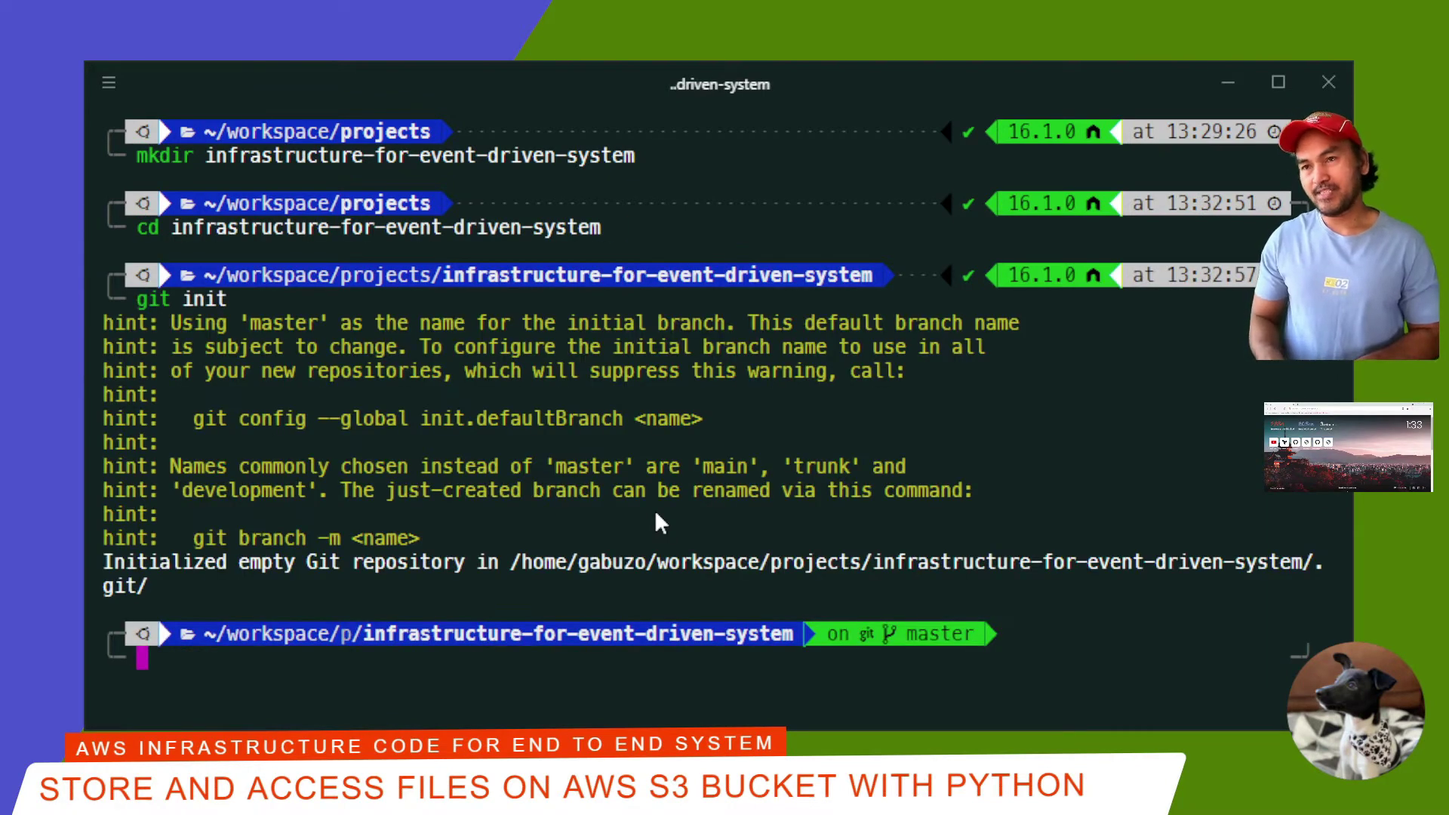
pyautogui.write('asdf local python 3.9.6')
pyautogui.press('Return')
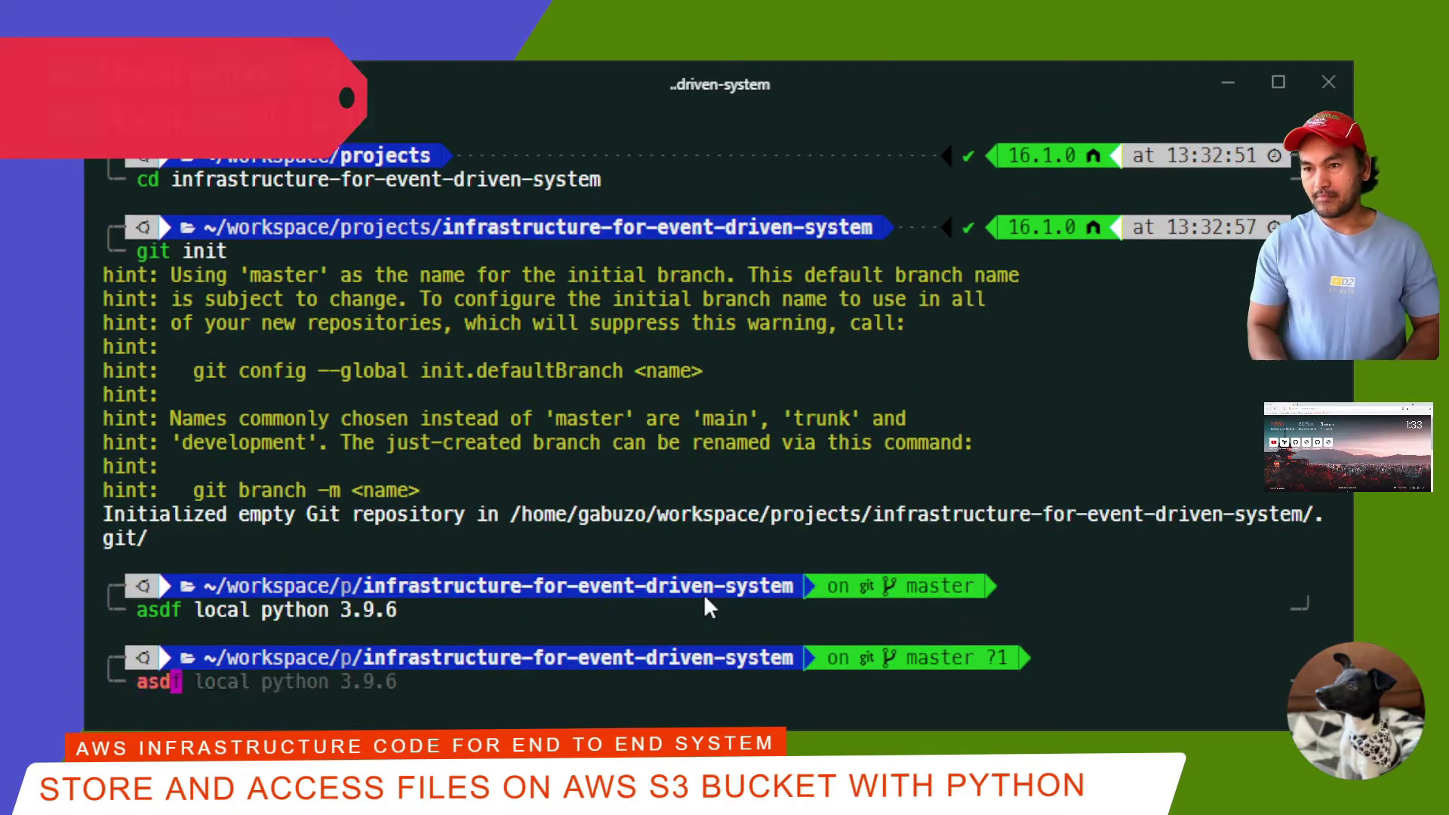
pyautogui.write('asdf local awscli 2.2.10')
pyautogui.press('Return')
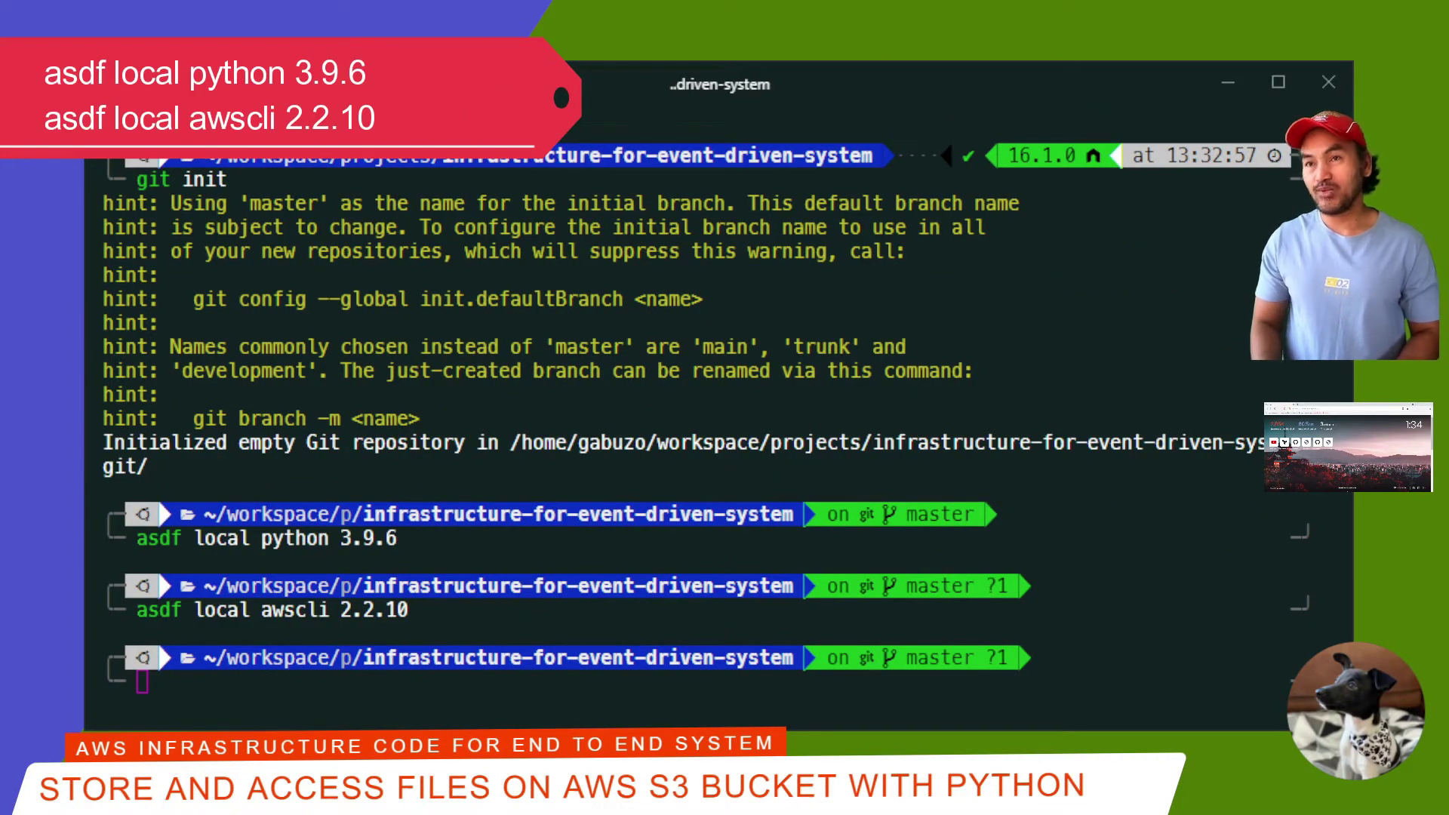
pyautogui.write('code .')
pyautogui.press('Return')
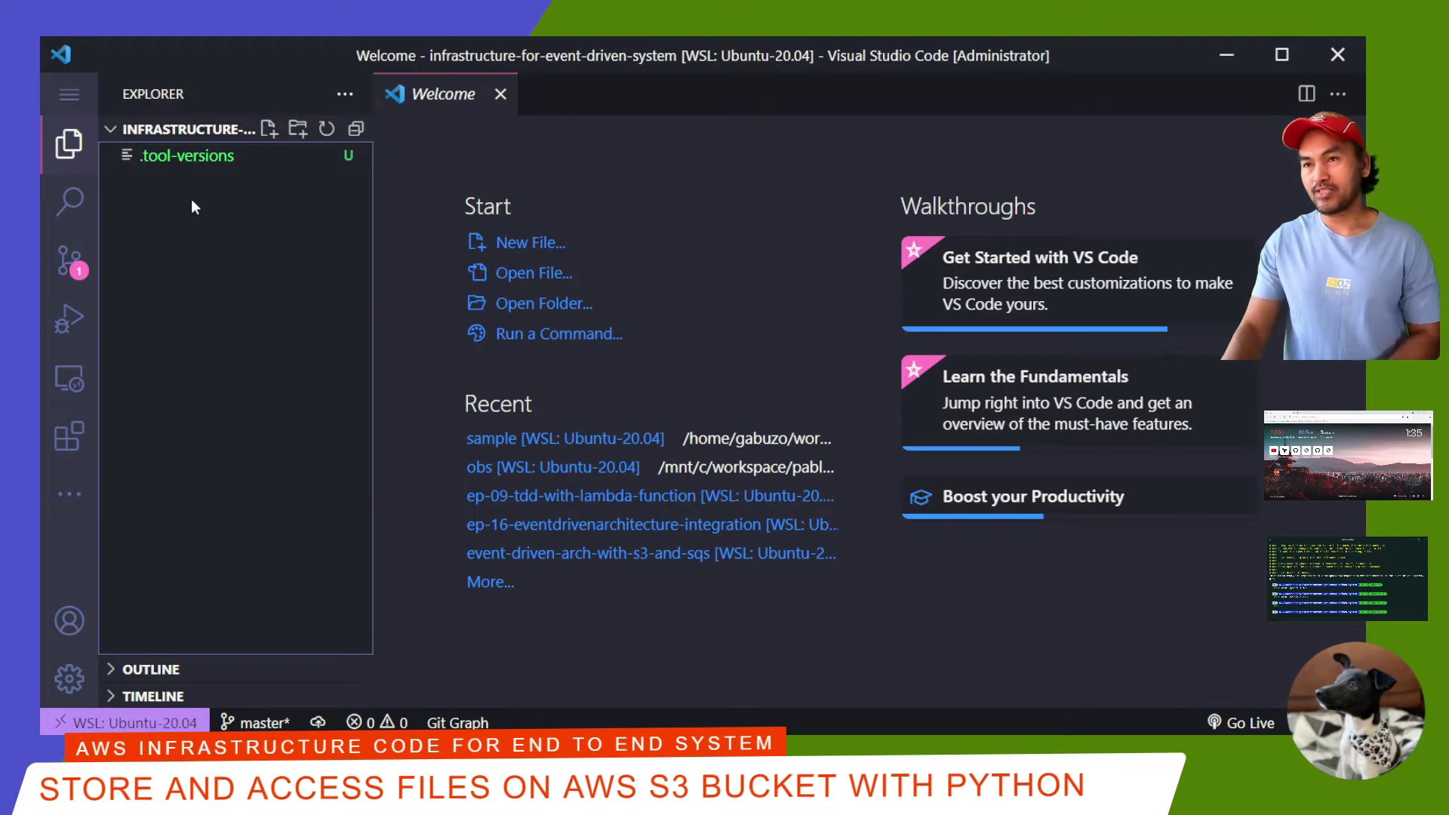
# - Create an 'application' folder and copy the earlier event-driven project's files into it
pyautogui.click(296, 129)
pyautogui.write('application')
pyautogui.press('Return')
pyautogui.hotkey('ctrl', '`')
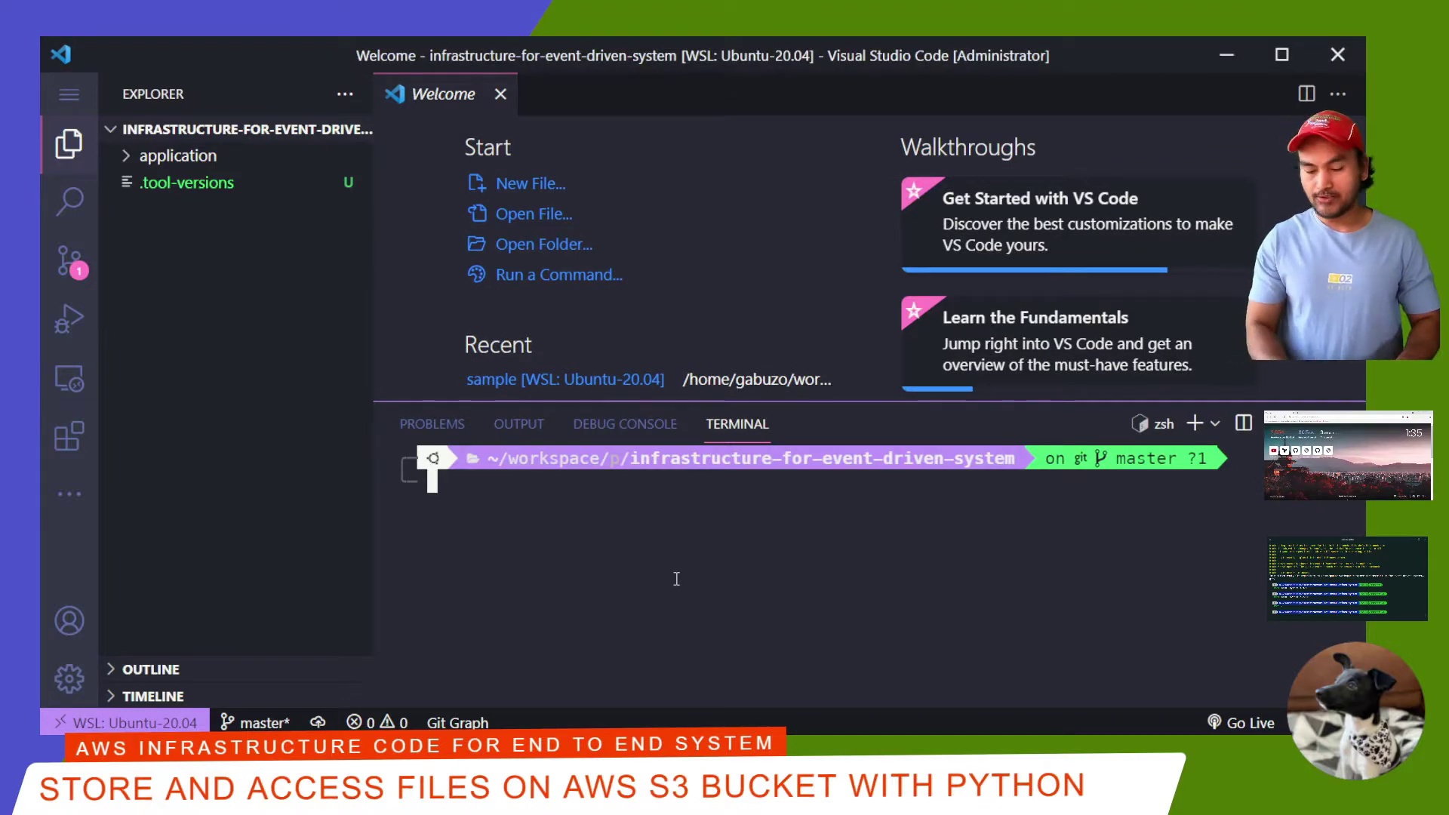
pyautogui.write('cd application')
pyautogui.press('Return')
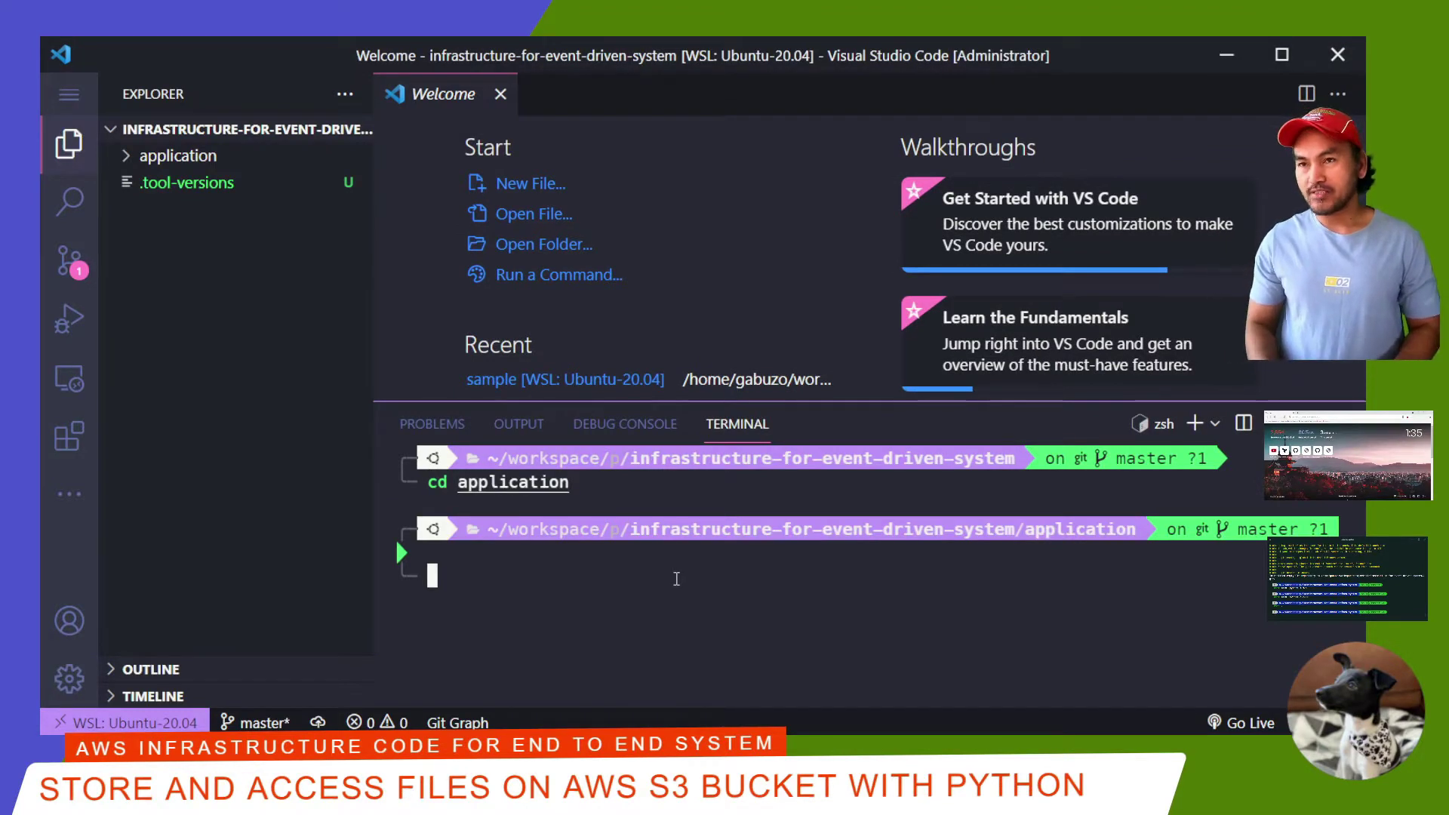
pyautogui.write('cp -rf ../../../git/pablosspot/ep-16-eventdrivenarchitecture-integration/* .')
pyautogui.press('Return')
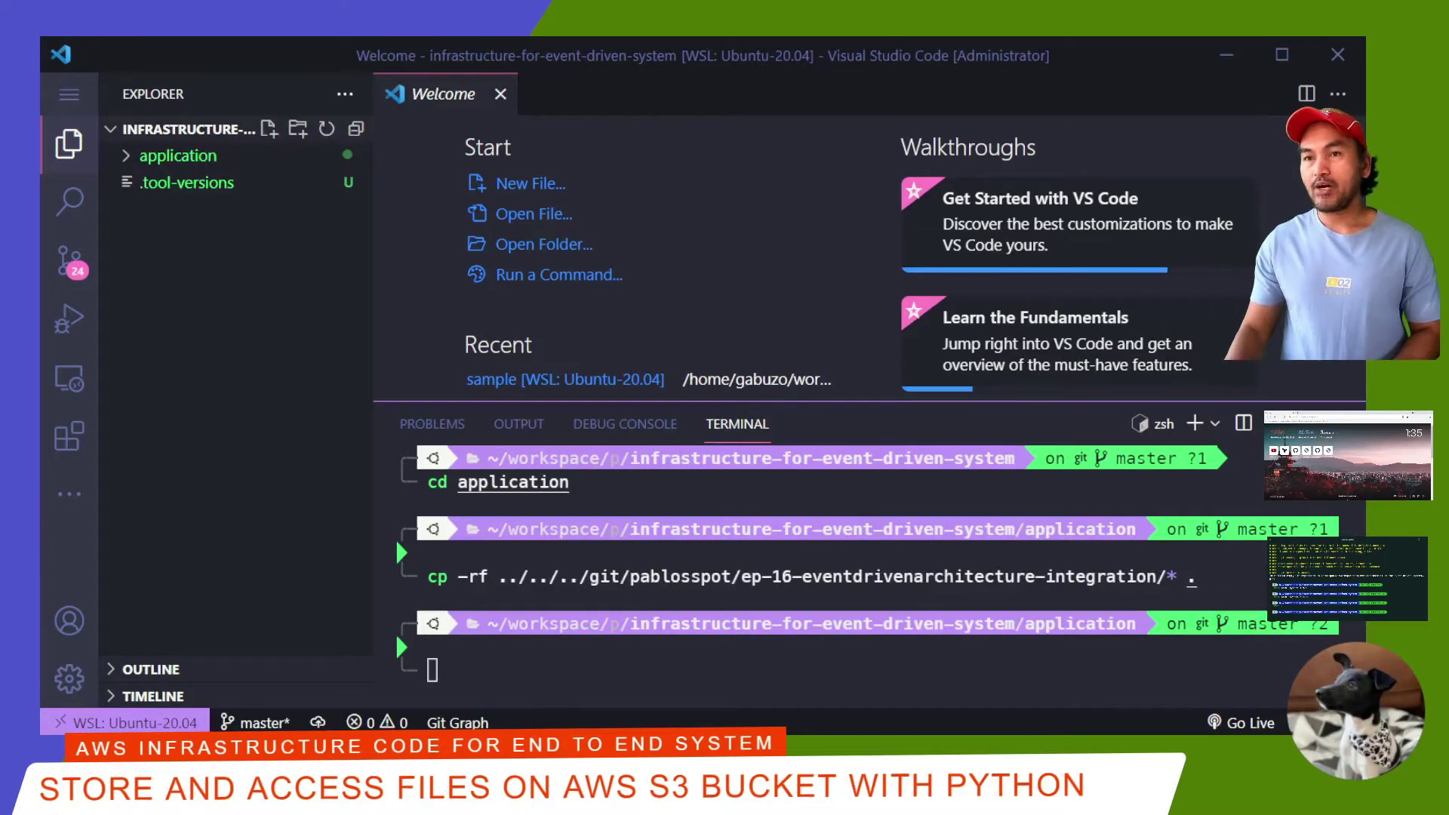
pyautogui.click(124, 158)
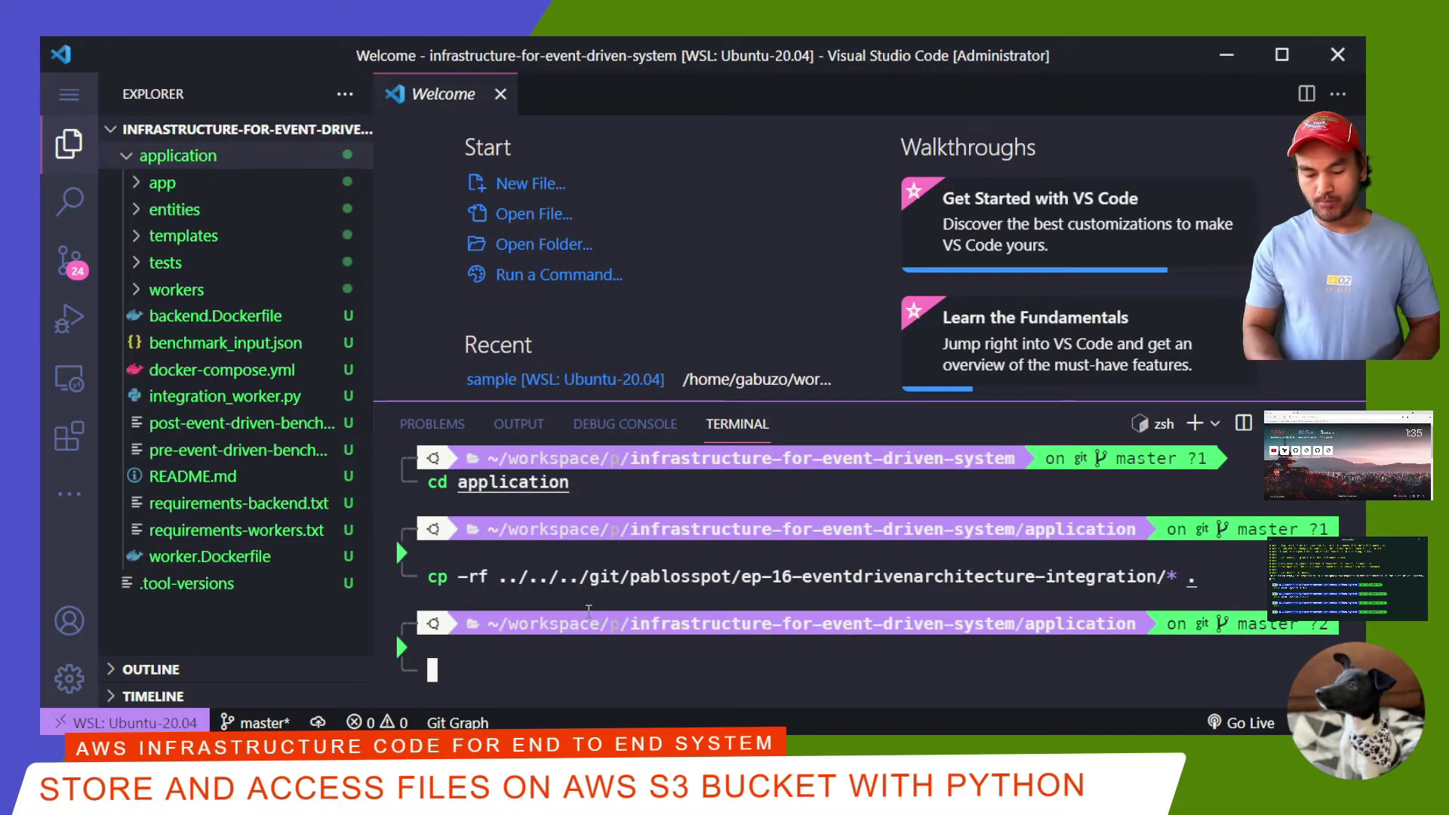
pyautogui.write('cd ..')
# - Set up a venv with backend and worker requirements, then run pytest with 7 tests passing
pyautogui.press('Return')
pyautogui.hotkey('ctrl', 'l')
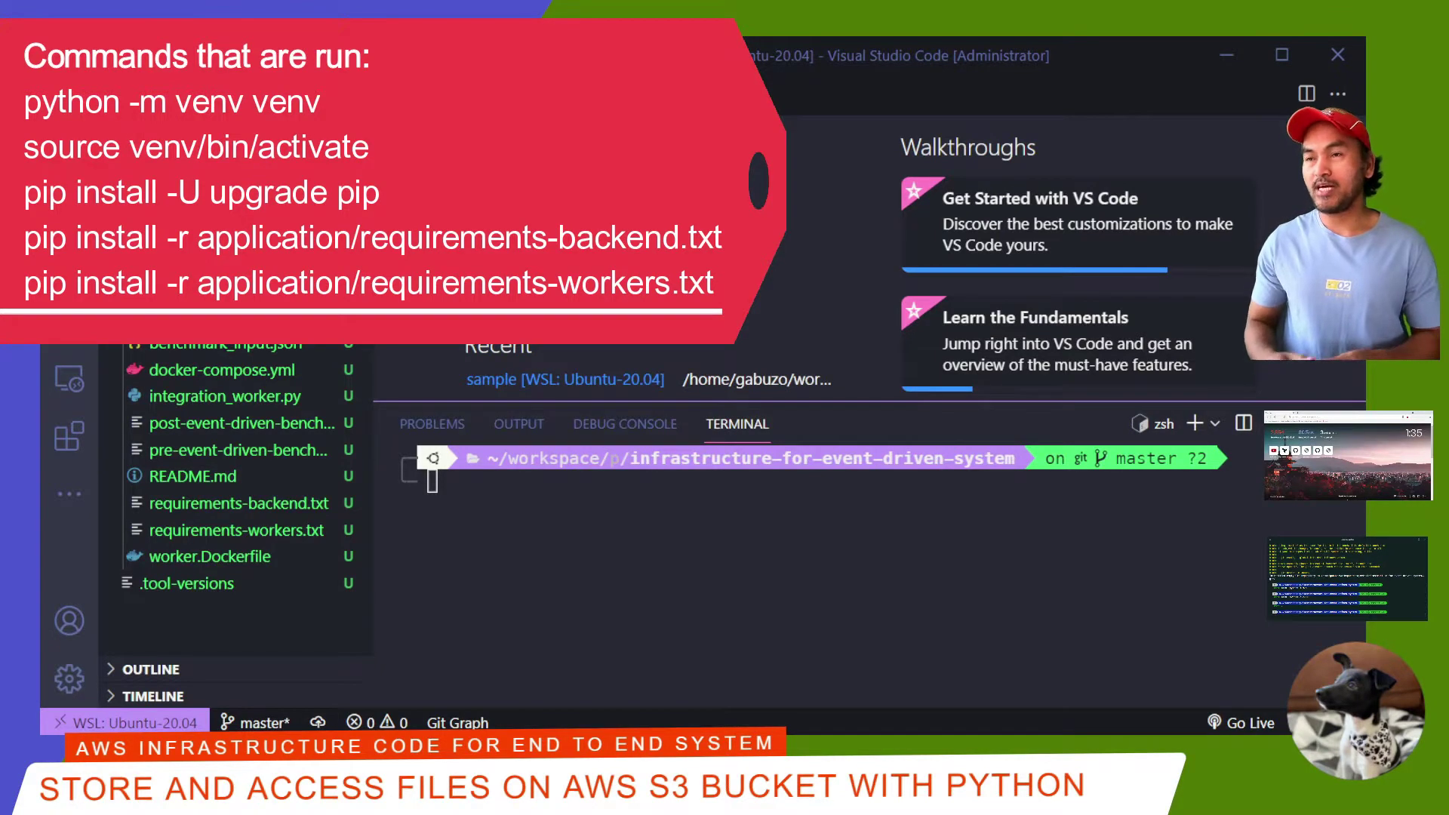
pyautogui.write('python -m venv venv')
pyautogui.press('Return')
pyautogui.write('source venv/bin/activate')
pyautogui.press('Return')
pyautogui.write('pip install -U pip')
pyautogui.press('Return')
pyautogui.write('pip install -r application/requirements-backend.txt')
pyautogui.press('Return')
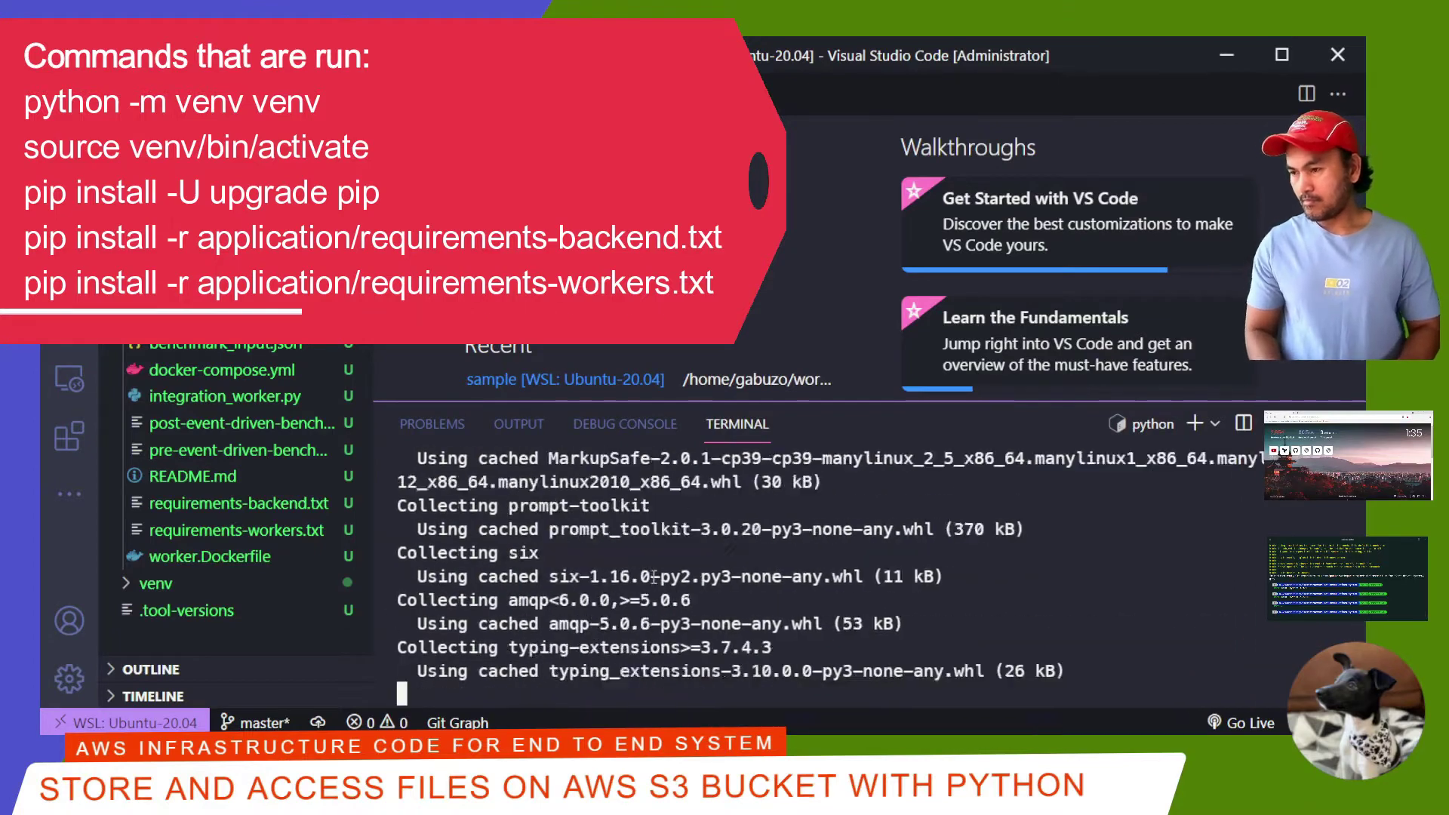
pyautogui.write('pip install -r application/requirements-workers.txt')
pyautogui.press('Return')
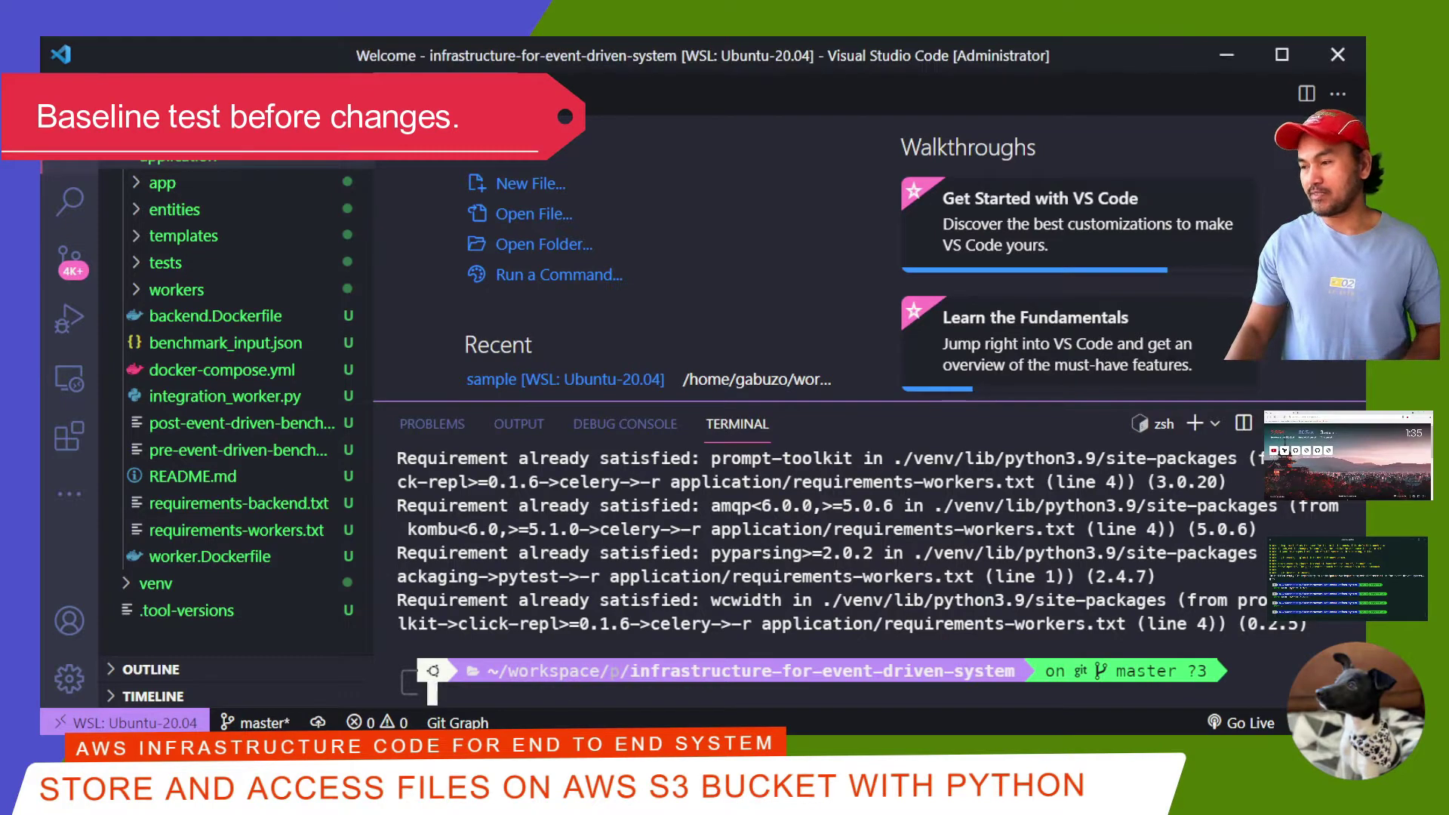
pyautogui.write('cd application')
pyautogui.press('Return')
pyautogui.write('pytest')
pyautogui.press('Return')
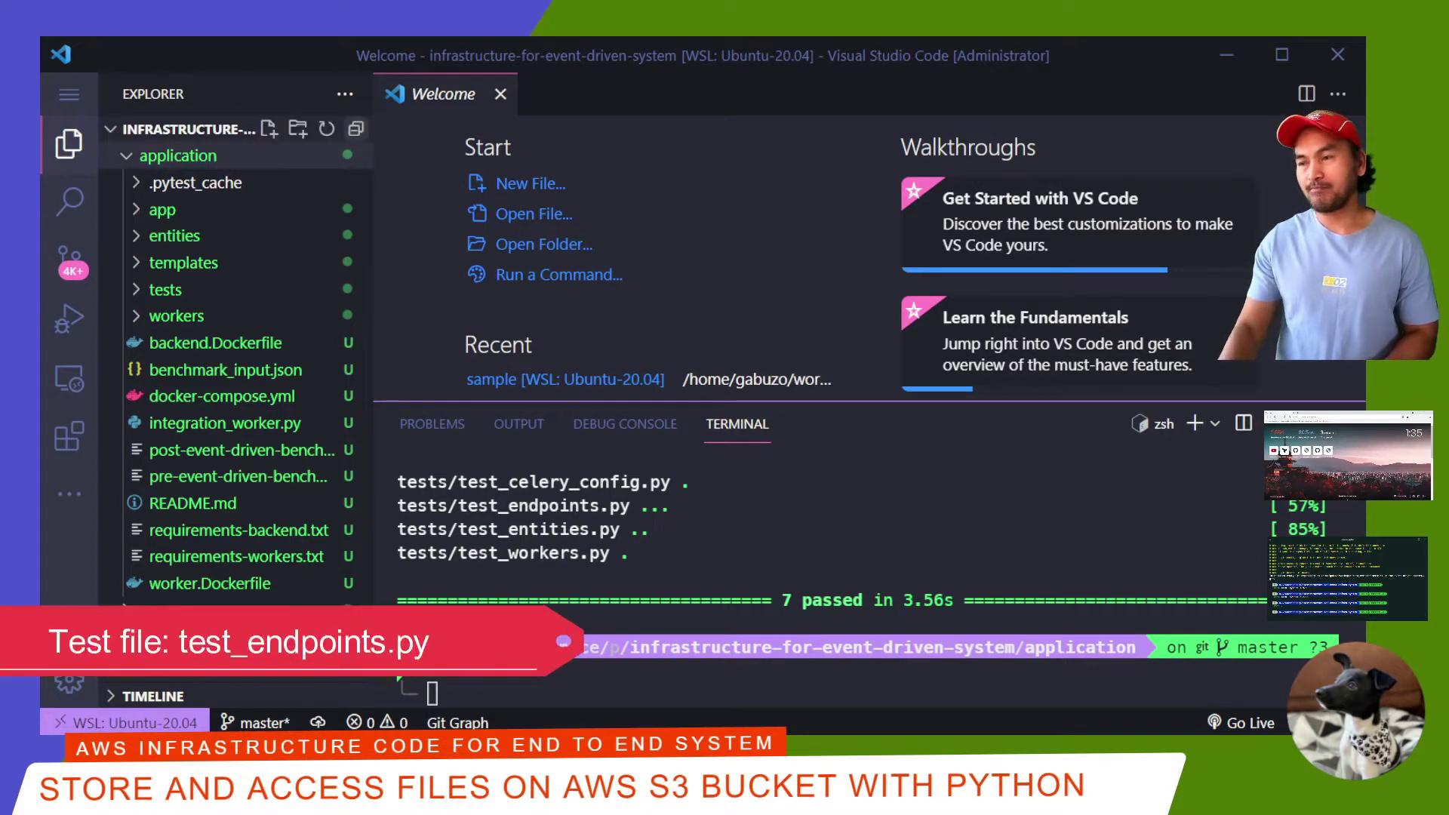
# - Open tests/test_endpoints.py to view the new test_load_thumbnail test
pyautogui.click(220, 397)
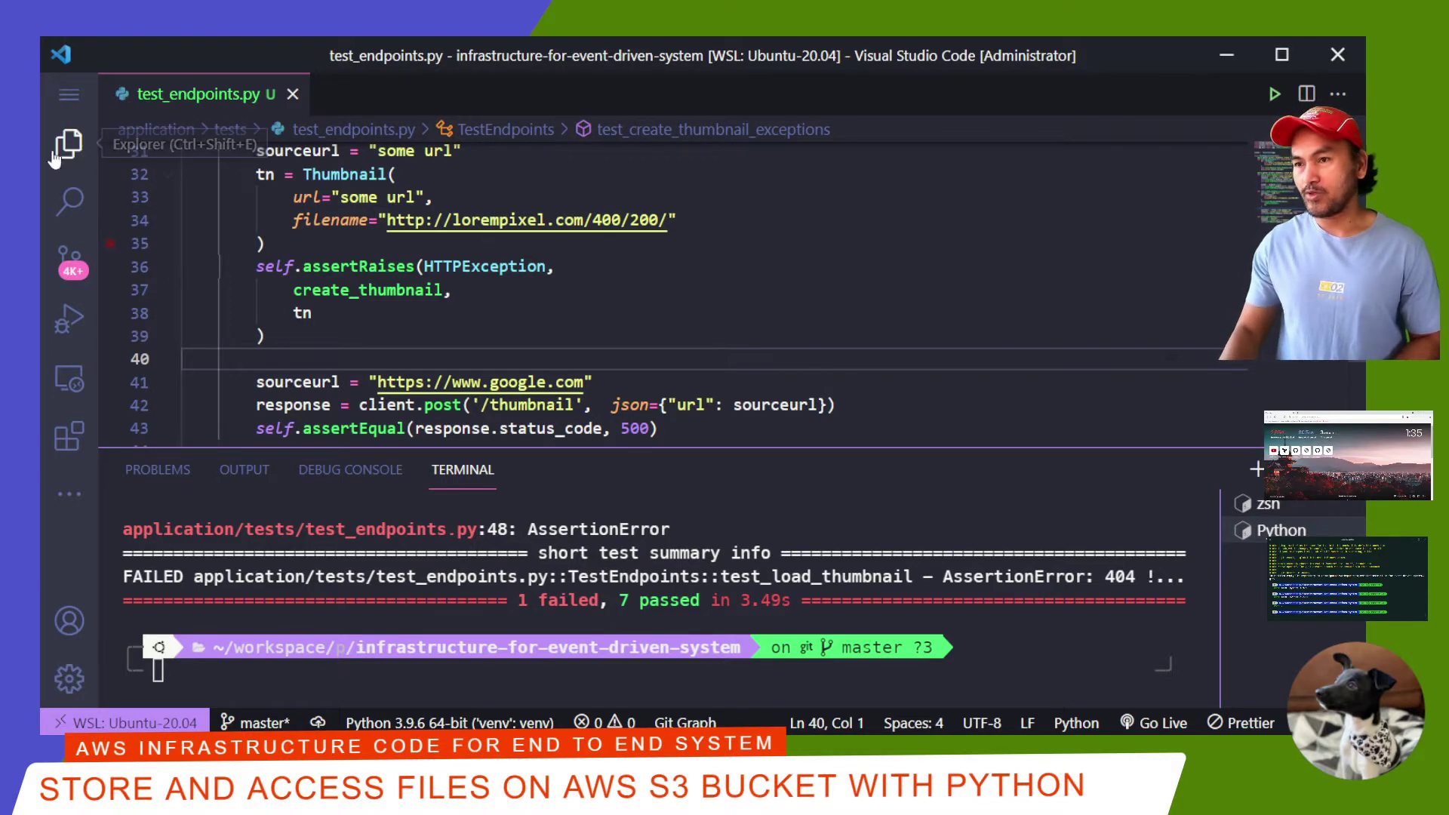
pyautogui.click(68, 144)
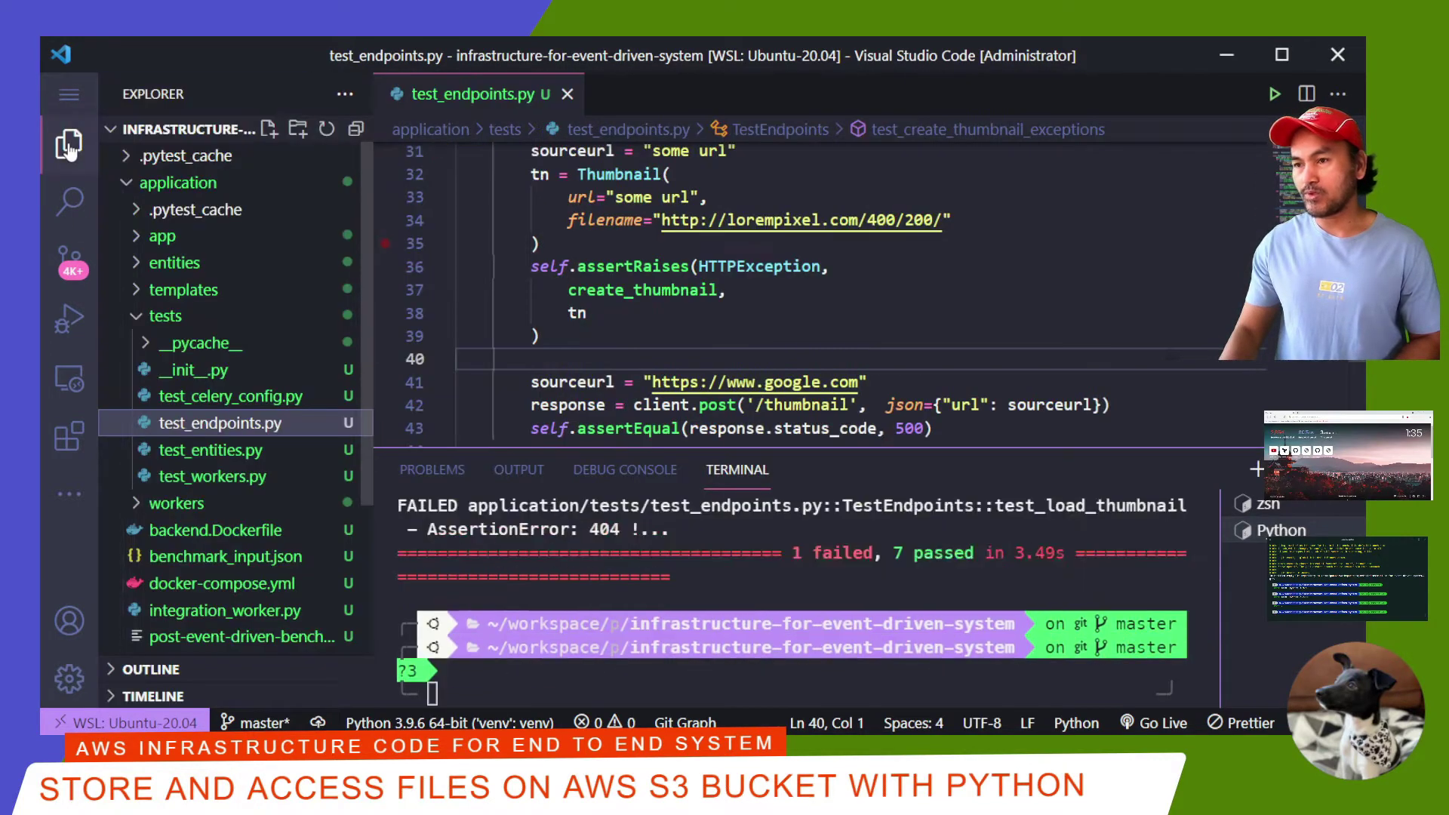
pyautogui.click(136, 239)
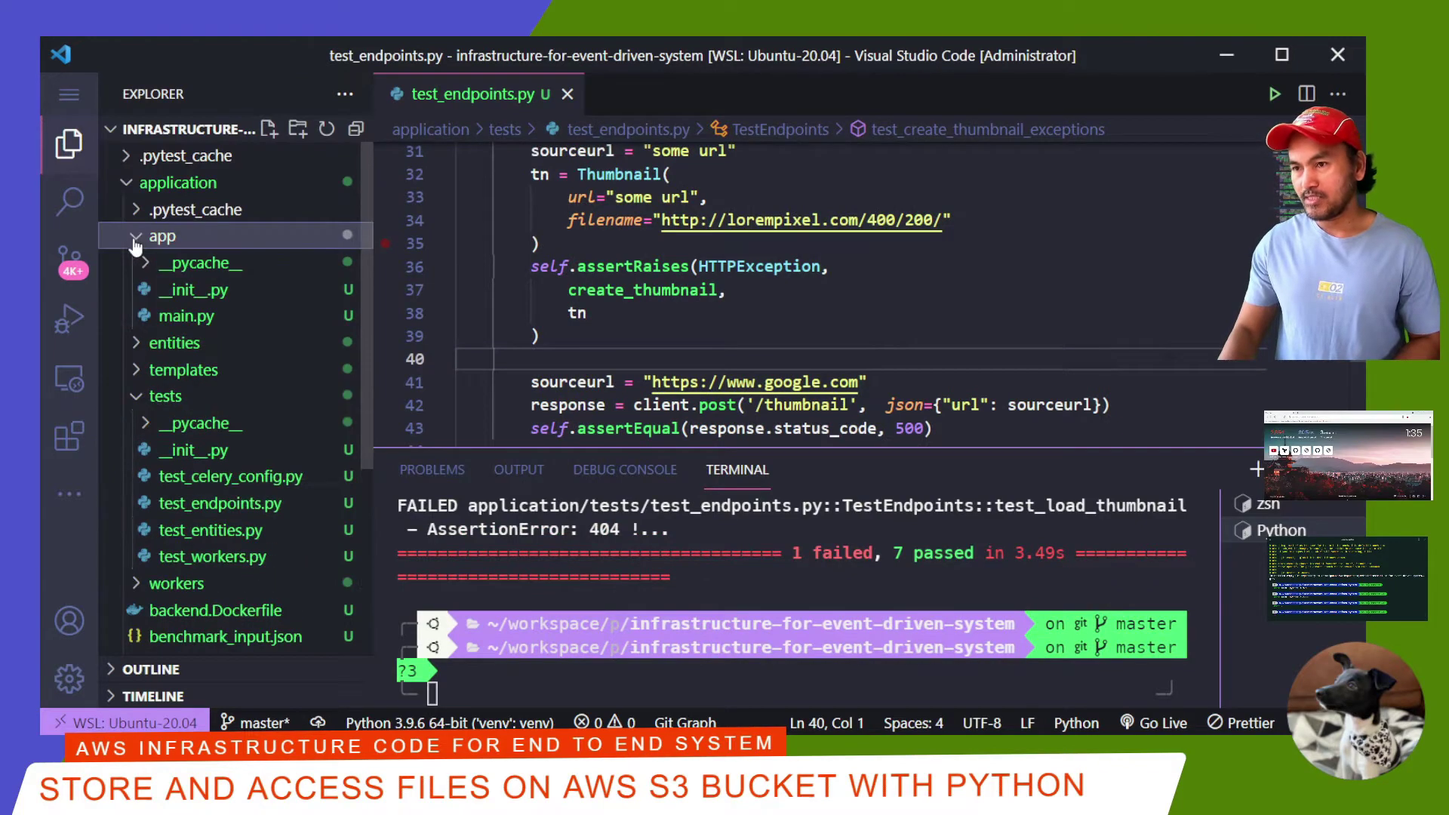
pyautogui.click(185, 316)
pyautogui.scroll(-5, 793, 283)
pyautogui.write("@app.get('/thumbnail/{id}', response_class=HTMLResponse)")
pyautogui.press('Return')
pyautogui.write('def load_thumbnail(request: Request, id: str):')
pyautogui.press('Return')
pyautogui.write('pass')
pyautogui.hotkey('ctrl', 's')
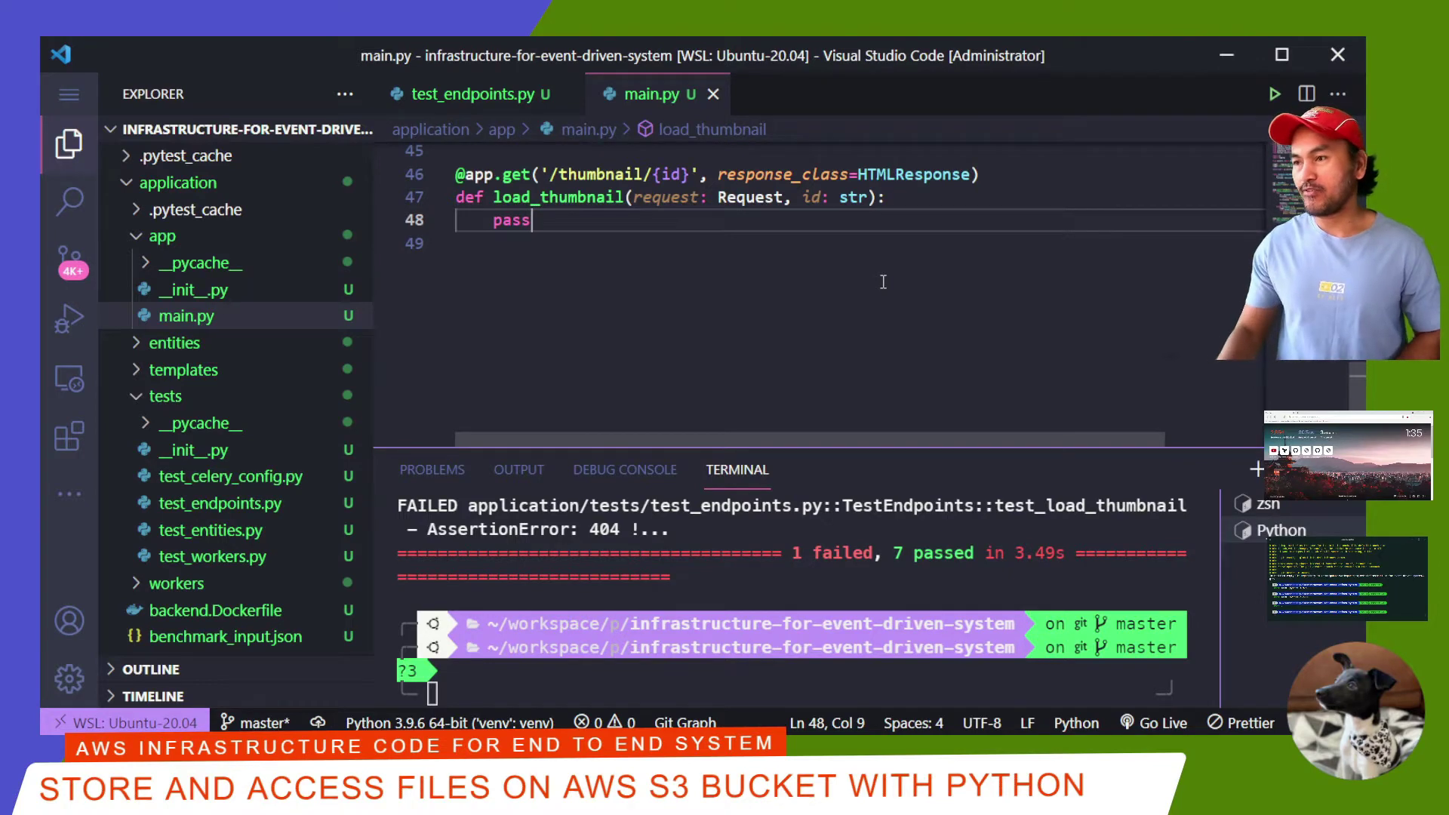
pyautogui.scroll(-3, 286, 358)
pyautogui.scroll(-2, 285, 359)
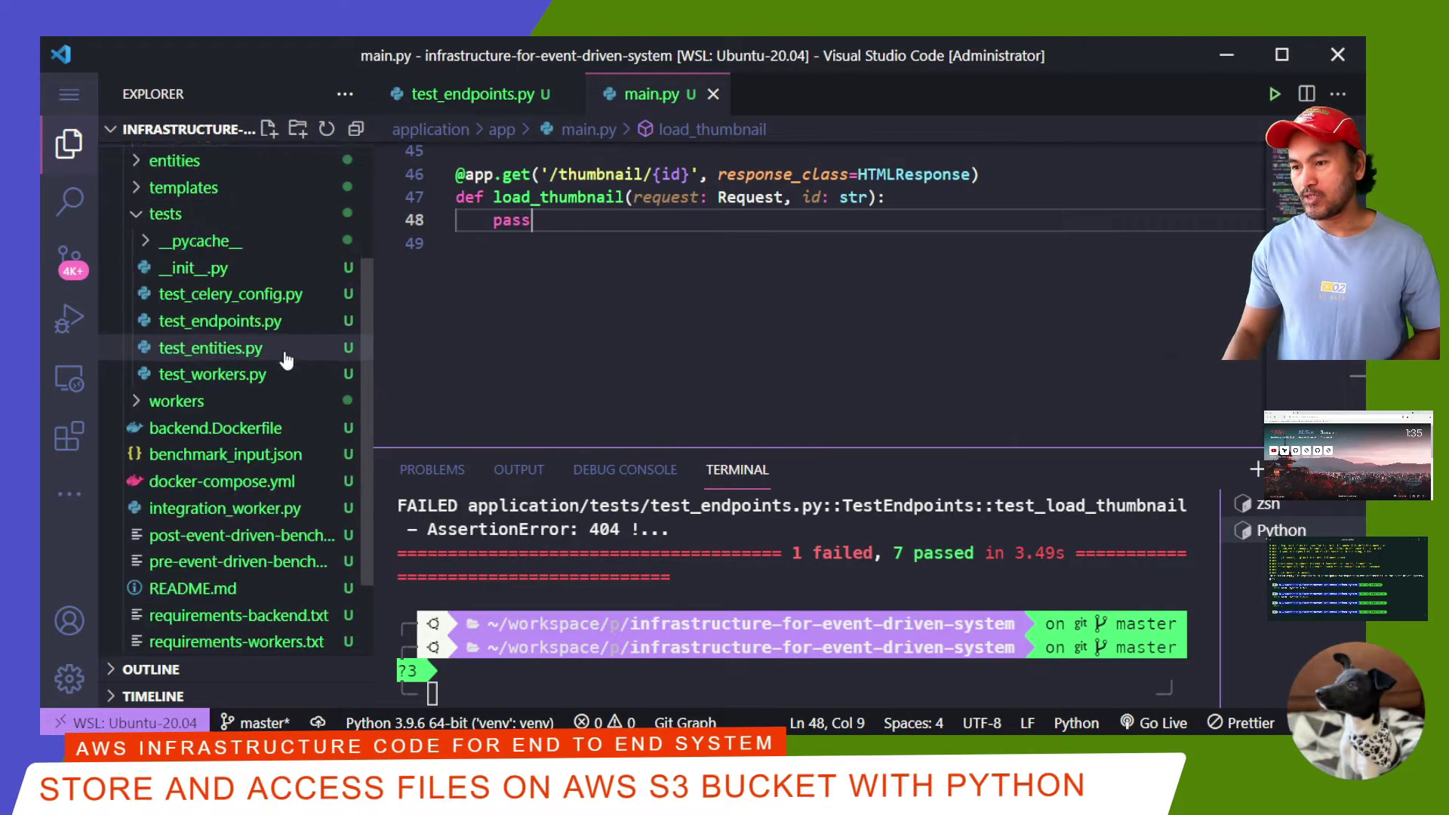
pyautogui.scroll(-3, 286, 357)
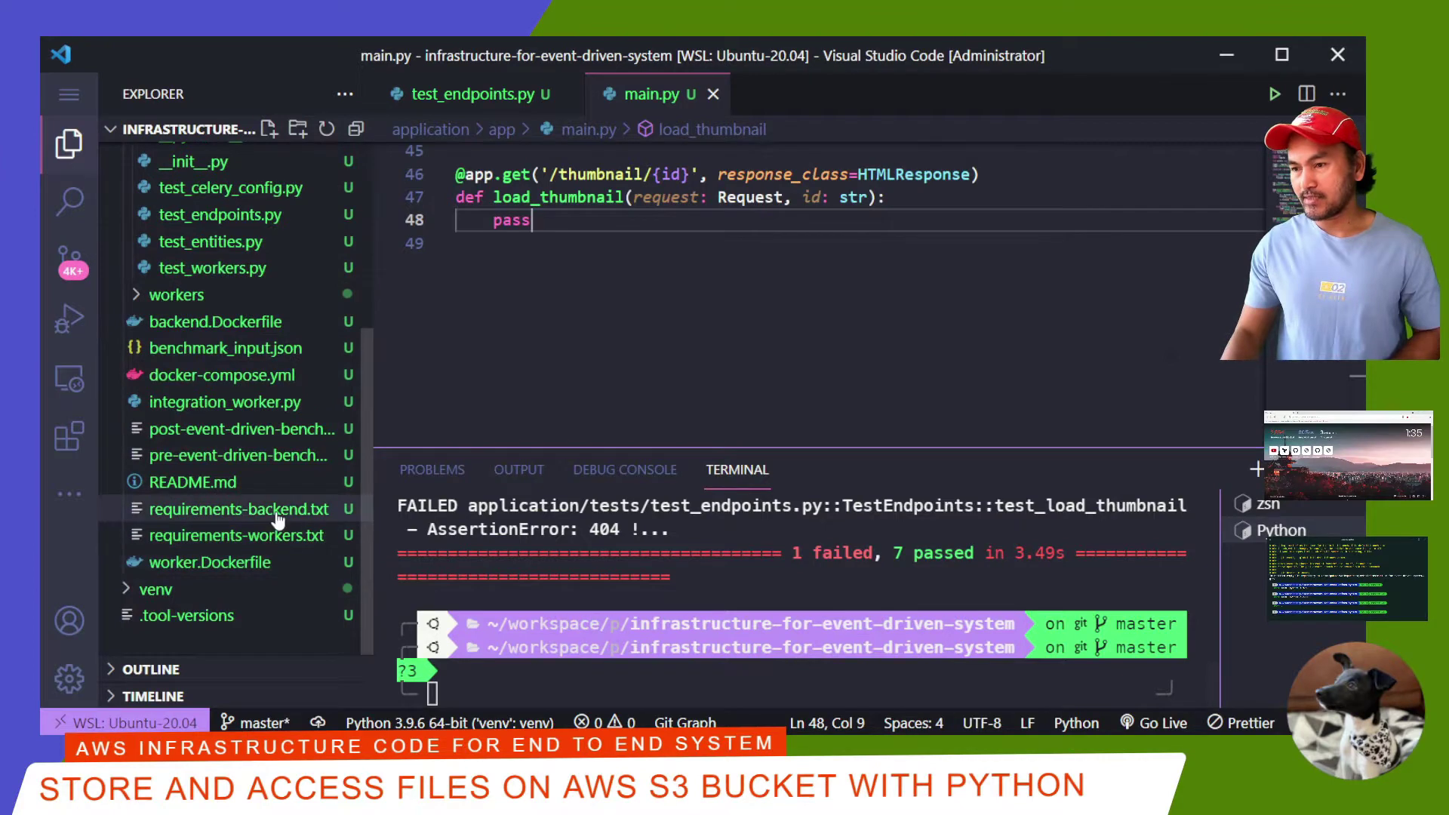
# - Import Jinja2Templates and HTMLResponse in main.py and create templates/thumbnail.html
pyautogui.click(238, 507)
pyautogui.click(593, 338)
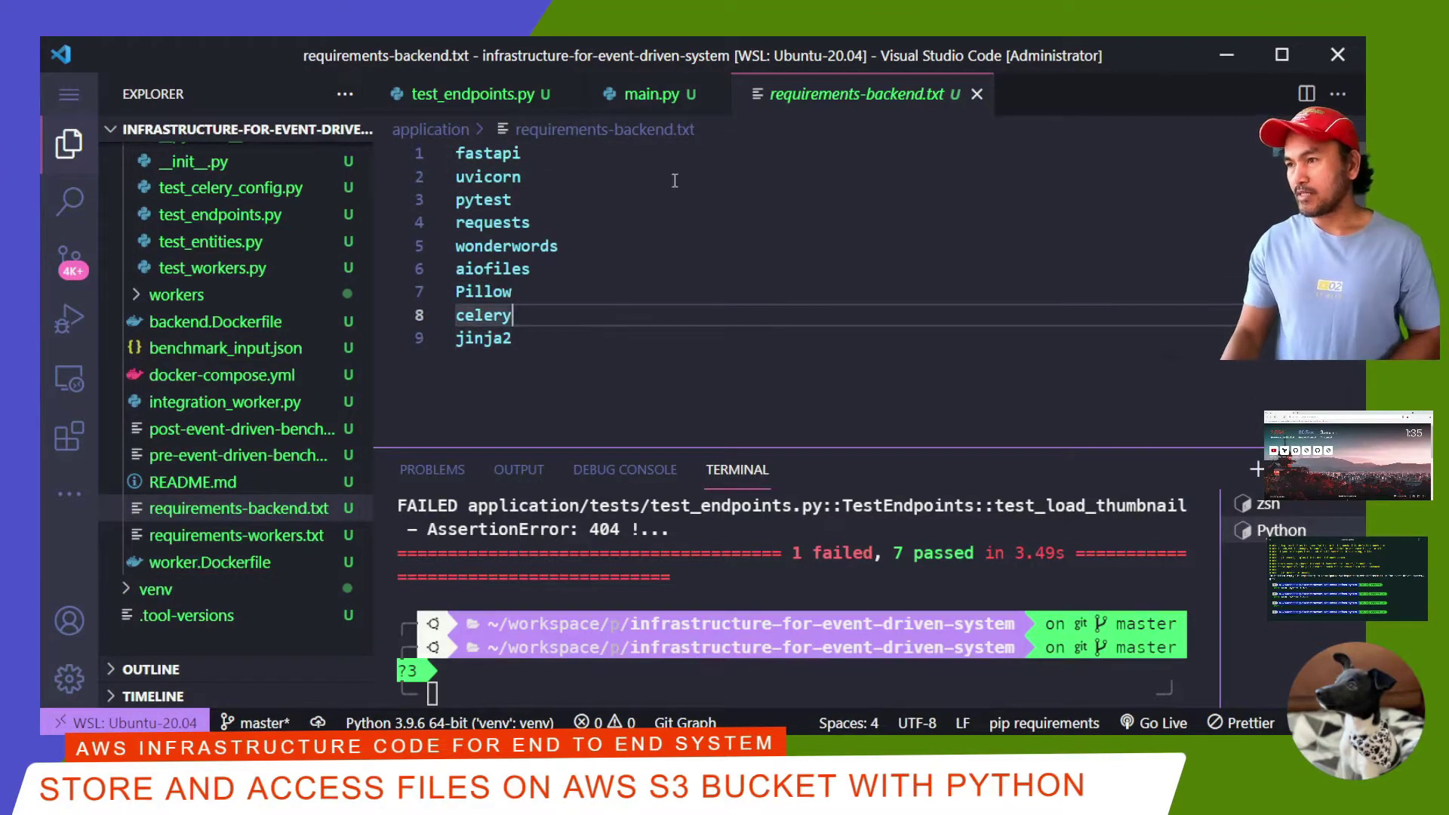
pyautogui.click(655, 94)
pyautogui.click(664, 269)
pyautogui.scroll(-3, 664, 270)
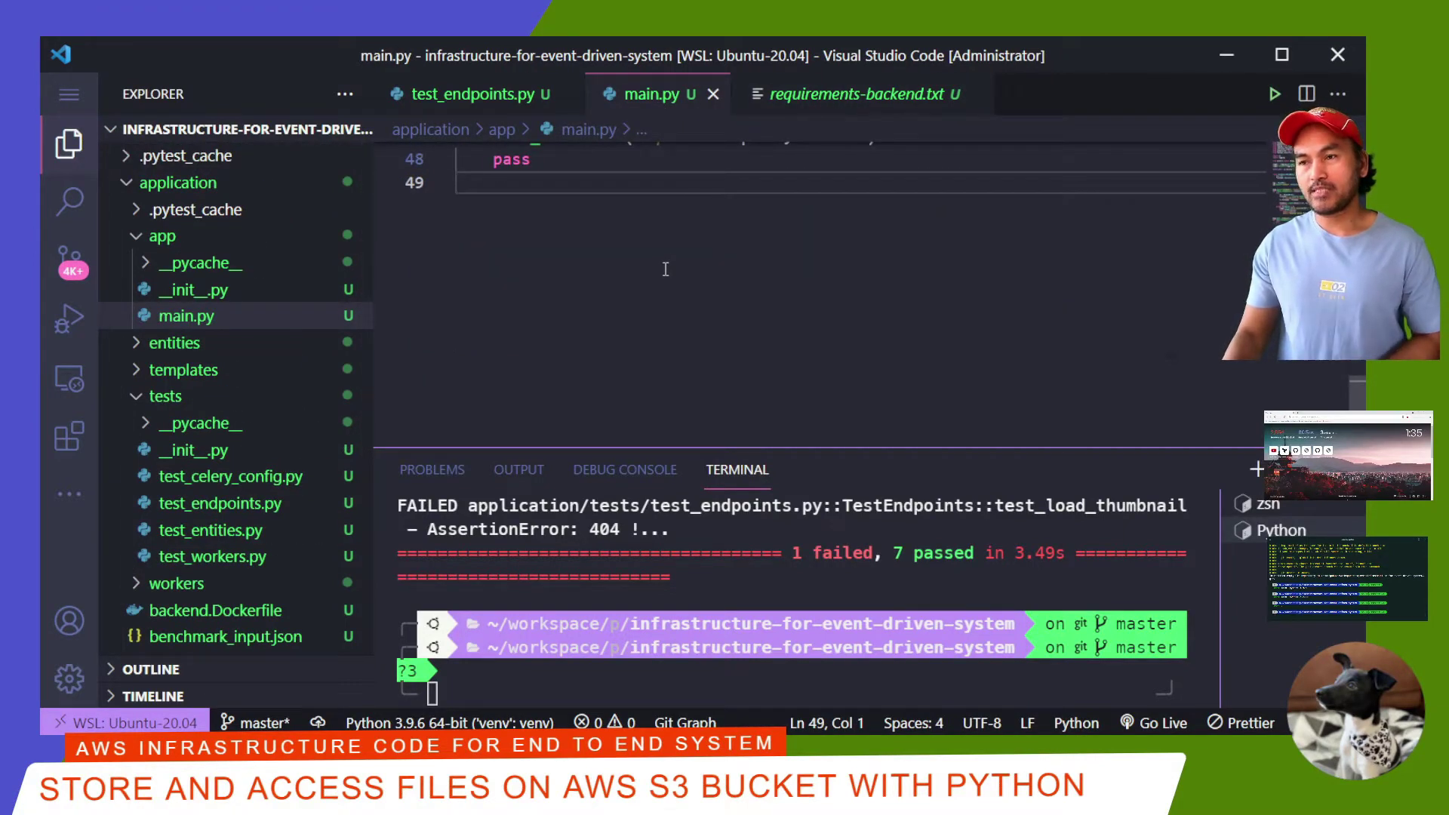
pyautogui.scroll(3, 664, 269)
pyautogui.scroll(3, 664, 269)
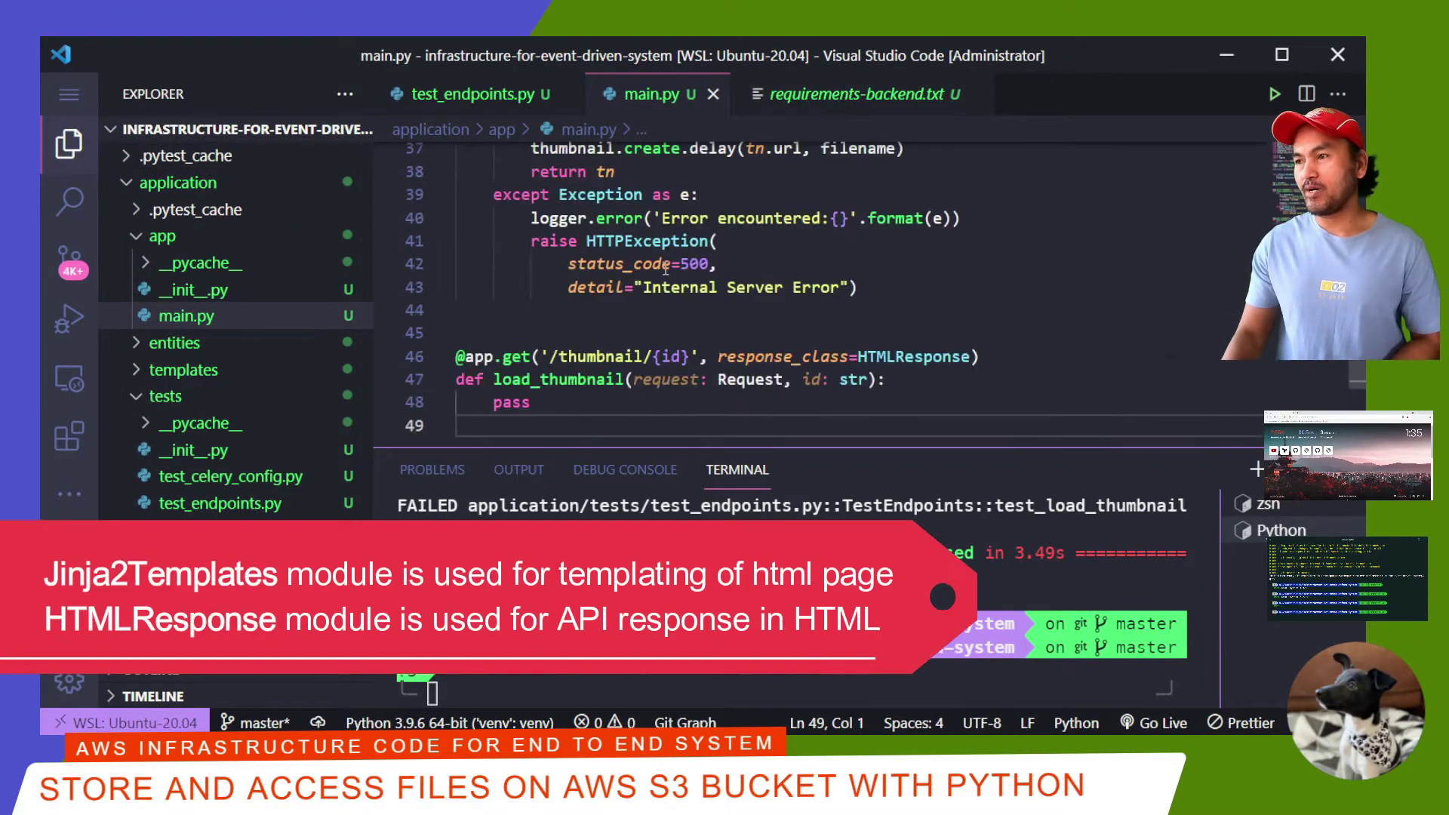
pyautogui.scroll(8, 665, 268)
pyautogui.click(871, 293)
pyautogui.press('Return')
pyautogui.write('from fastapi.templating import Jinja2Templates from fastapi.responses import HTMLResponse')
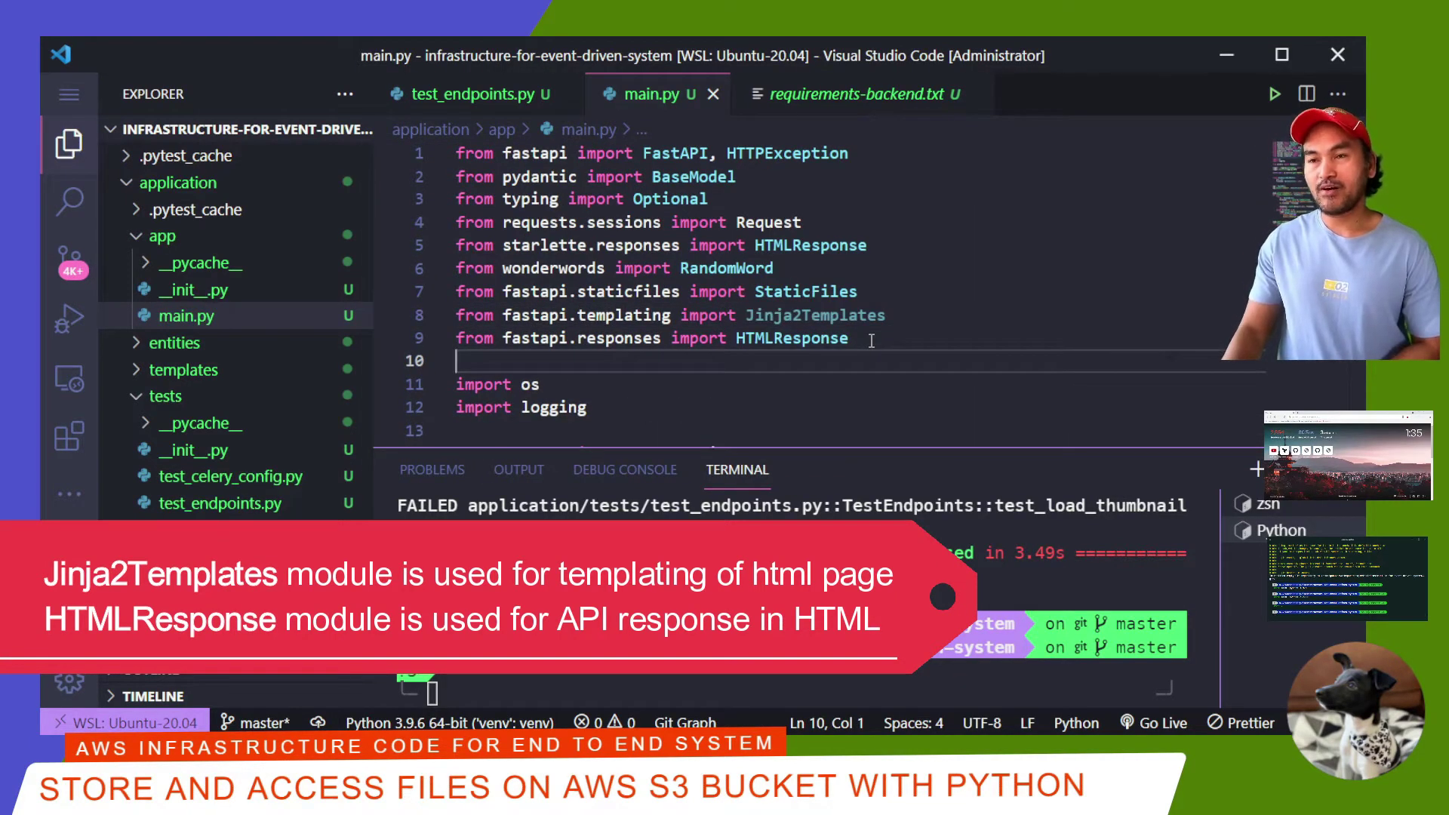
pyautogui.moveTo(227, 209)
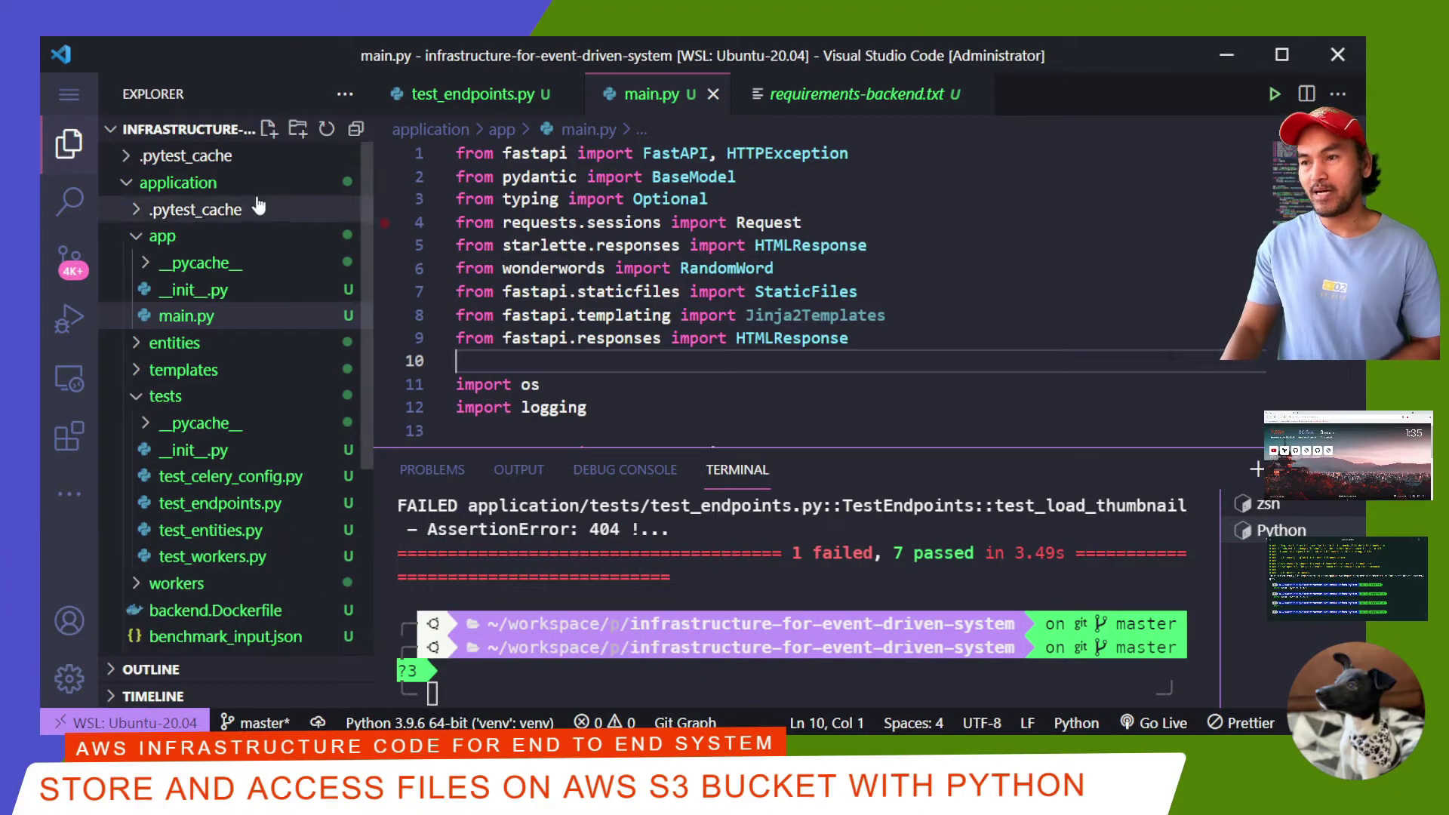
pyautogui.click(150, 188)
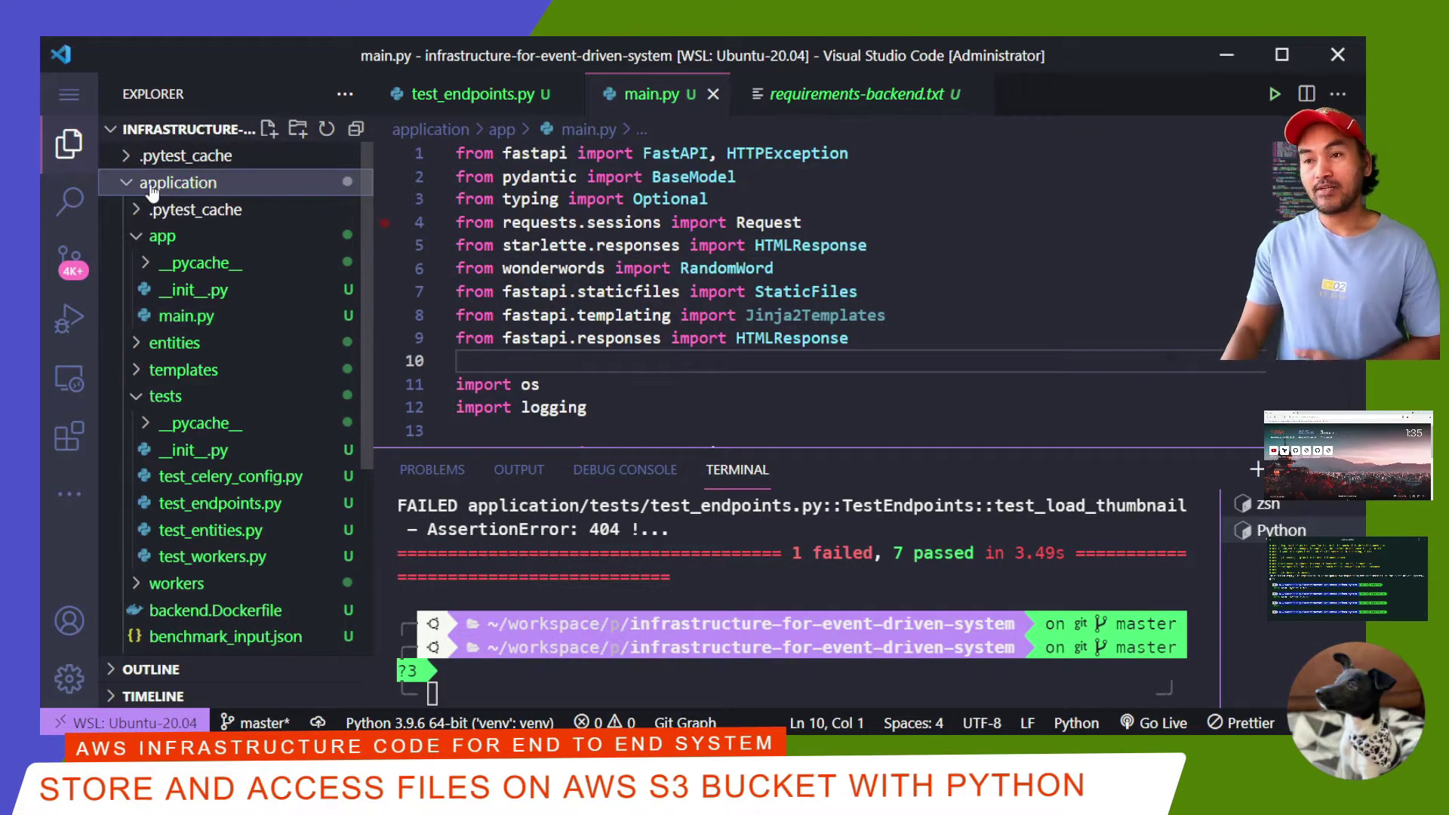
pyautogui.click(177, 182)
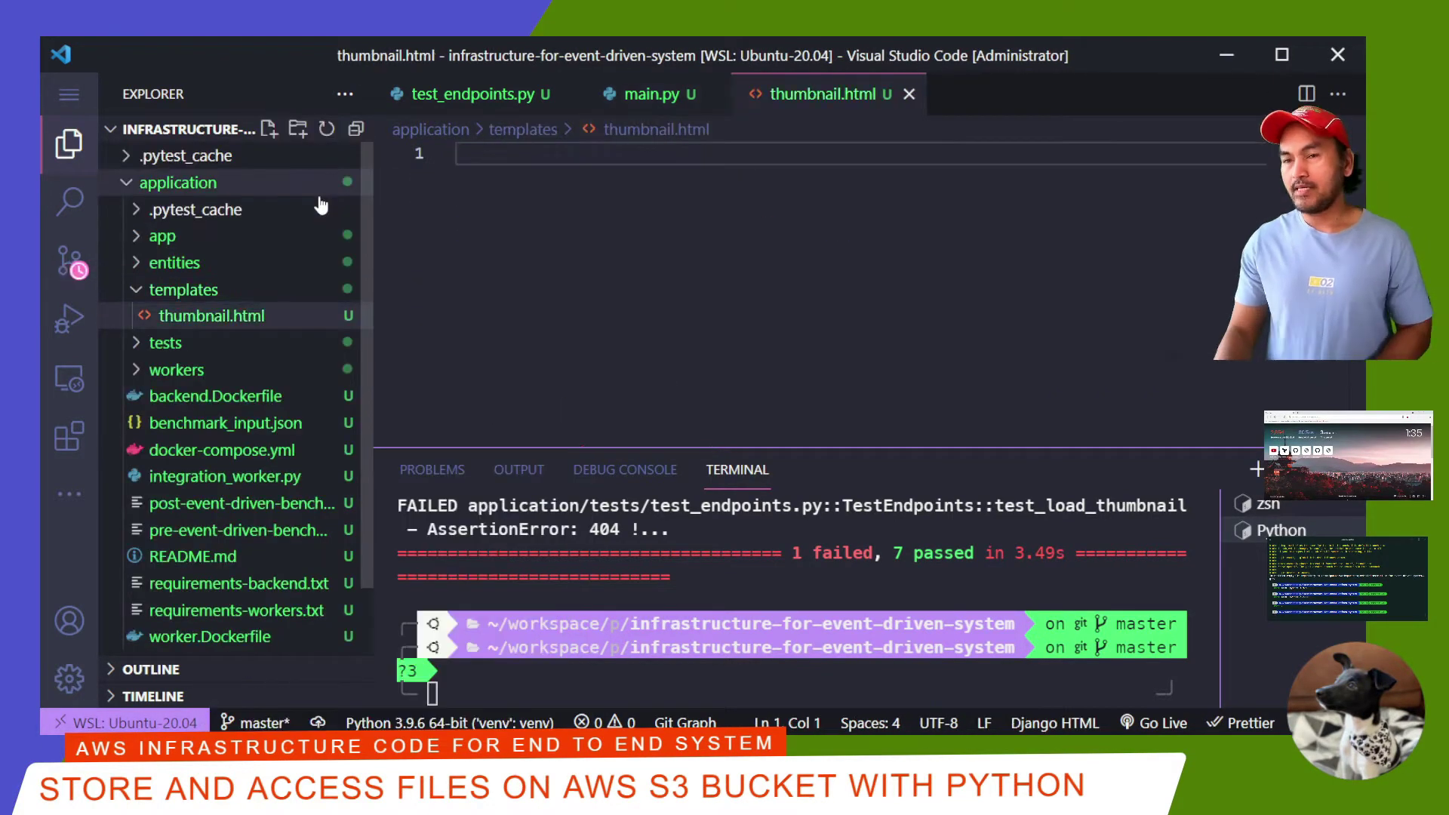
pyautogui.write('<html>')
# - Write thumbnail.html with title, h1 and img tags, and have load_thumbnail return its TemplateResponse
pyautogui.press('Return')
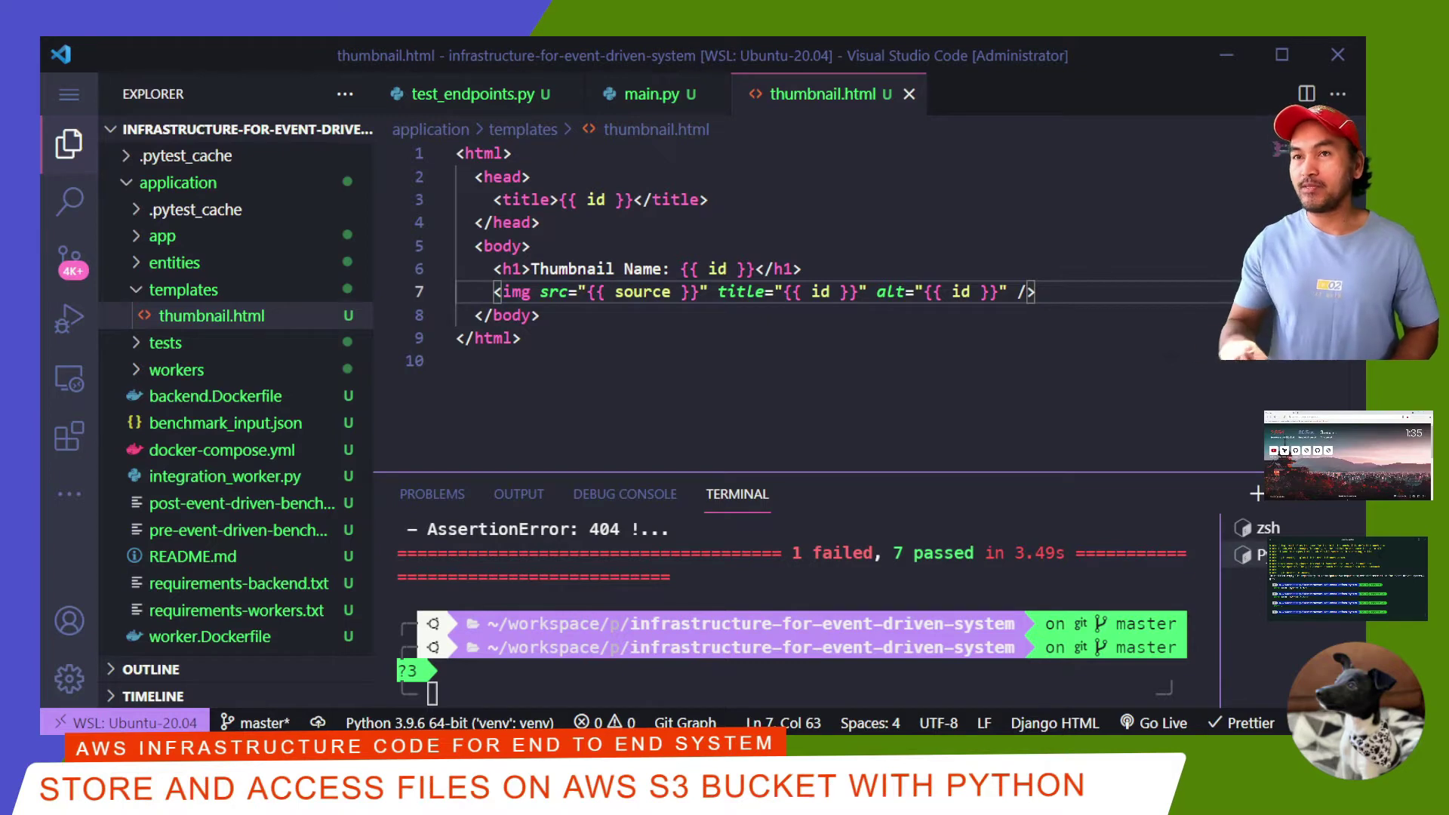
pyautogui.click(522, 315)
pyautogui.click(652, 94)
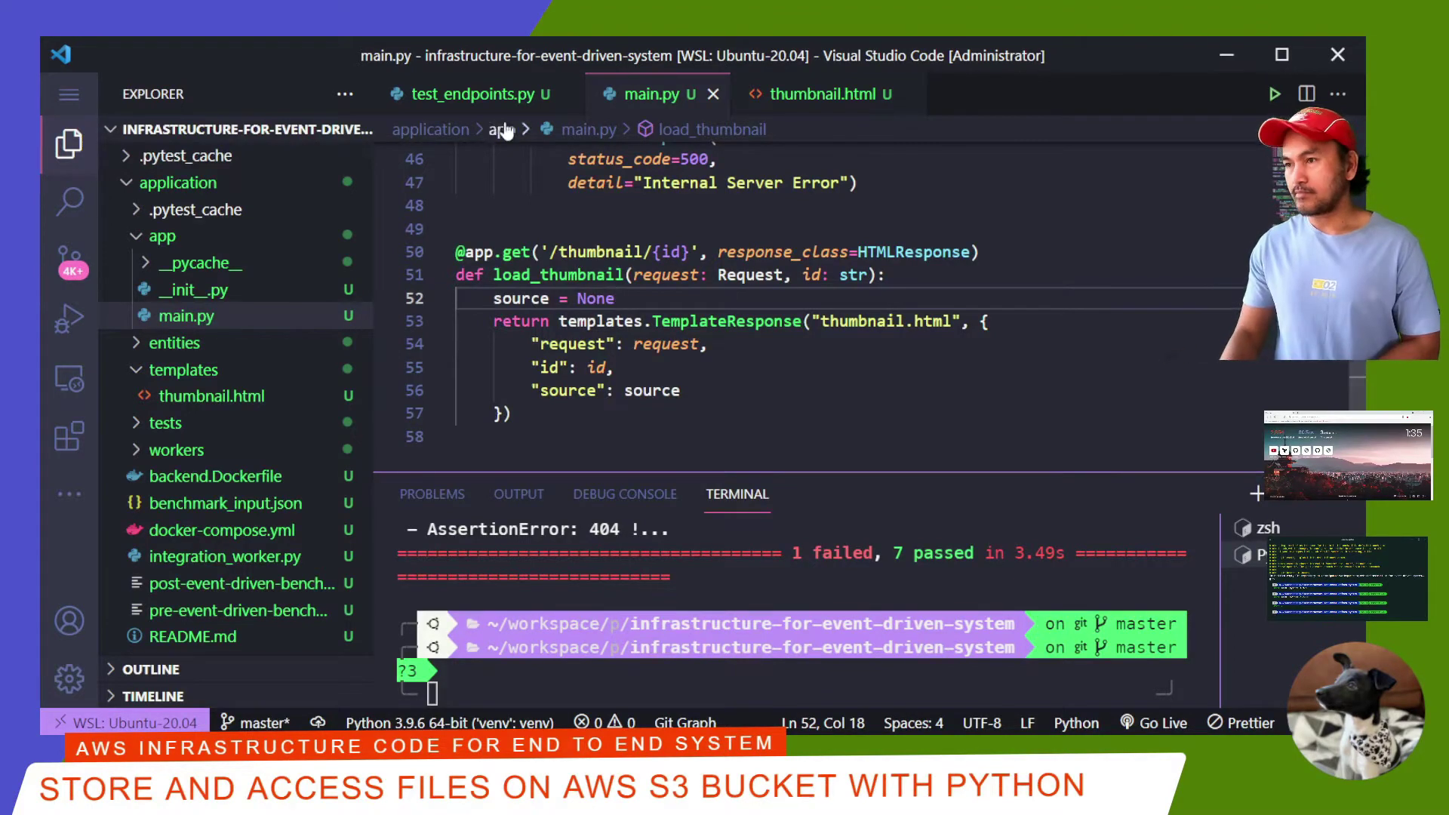
# - Patch the wallpaper base URL, request Rainbow_on_Mountain_HD_Image.jpg, assert its URL appears, and save
pyautogui.click(472, 94)
pyautogui.scroll(-2, 684, 258)
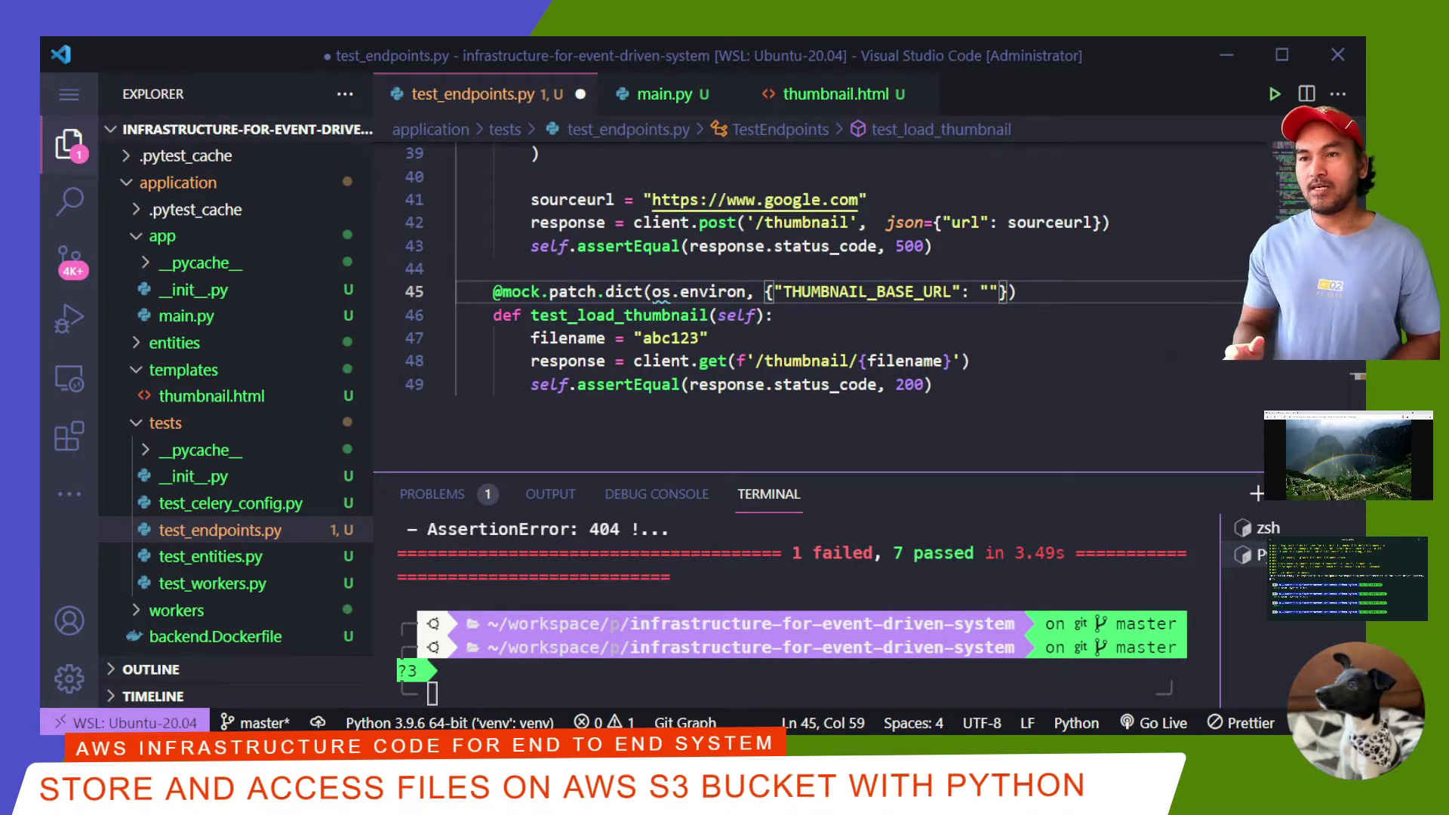
pyautogui.write('https://www.hdnicewallpapers.com/Walls/Big/Rainbow/Rainbow_on_Mountain_HD_Image.jpg')
pyautogui.hotkey('shift', 'alt', 'f')
pyautogui.click(707, 383)
pyautogui.press('BackSpace')
pyautogui.hotkey('ctrl', 'shift', 'Left')
pyautogui.write('/Rainbow_on_Mountain_HD_Image.jpg')
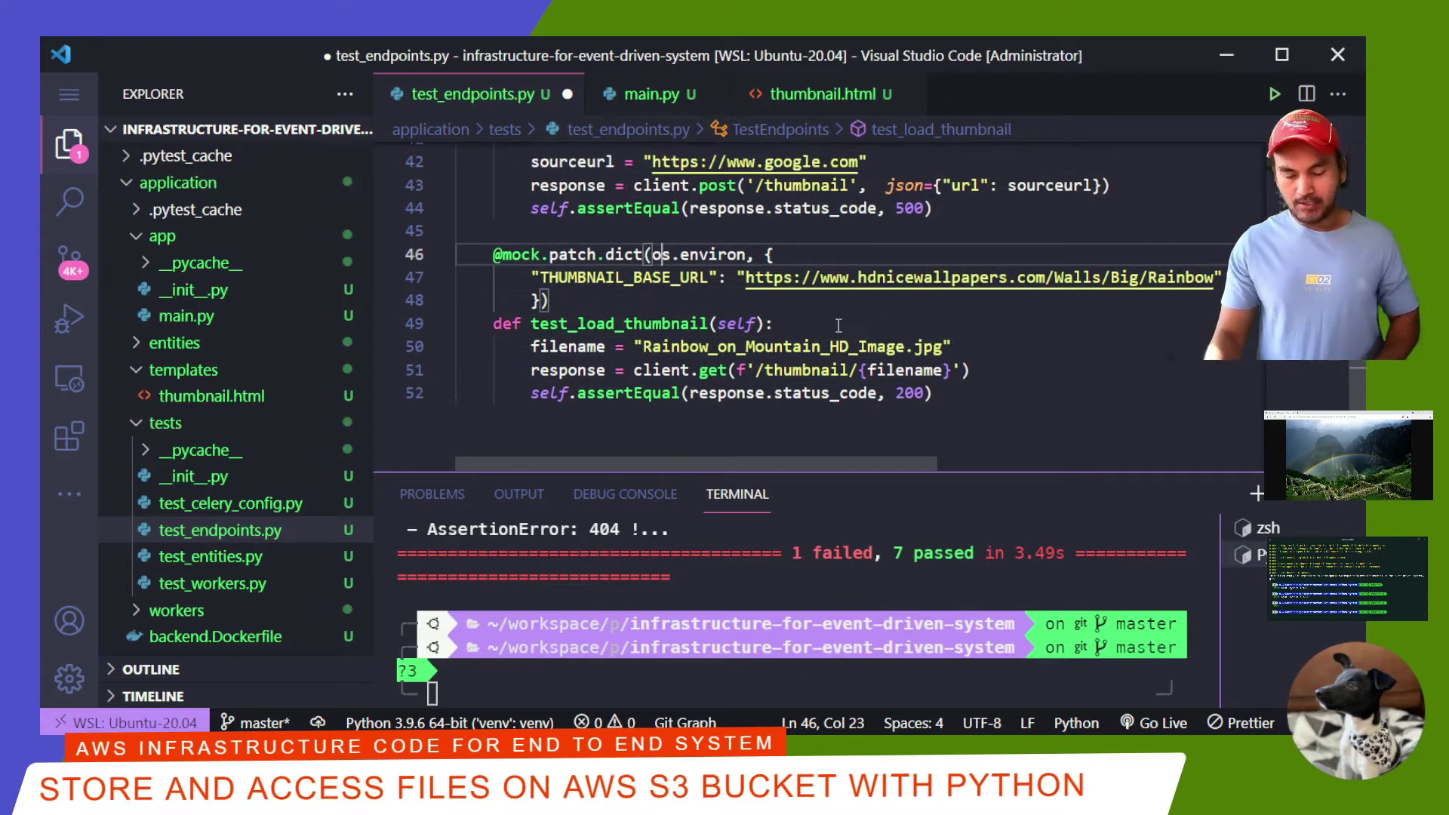
pyautogui.click(657, 277)
pyautogui.hotkey('ctrl', 's')
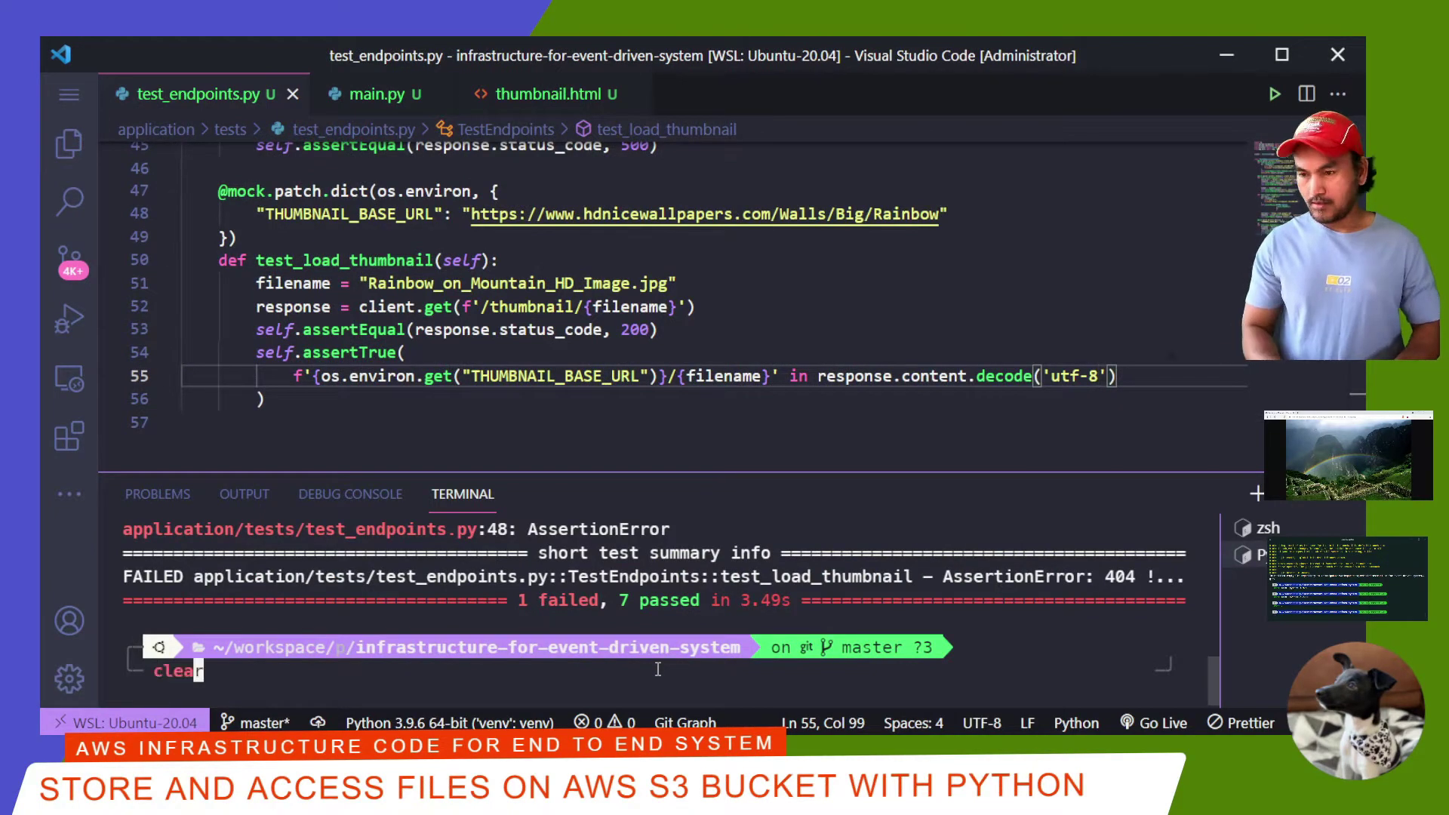
# - Delete the stray requests.sessions and starlette.responses imports from main.py and rerun pytest
pyautogui.hotkey('ctrl', 'l')
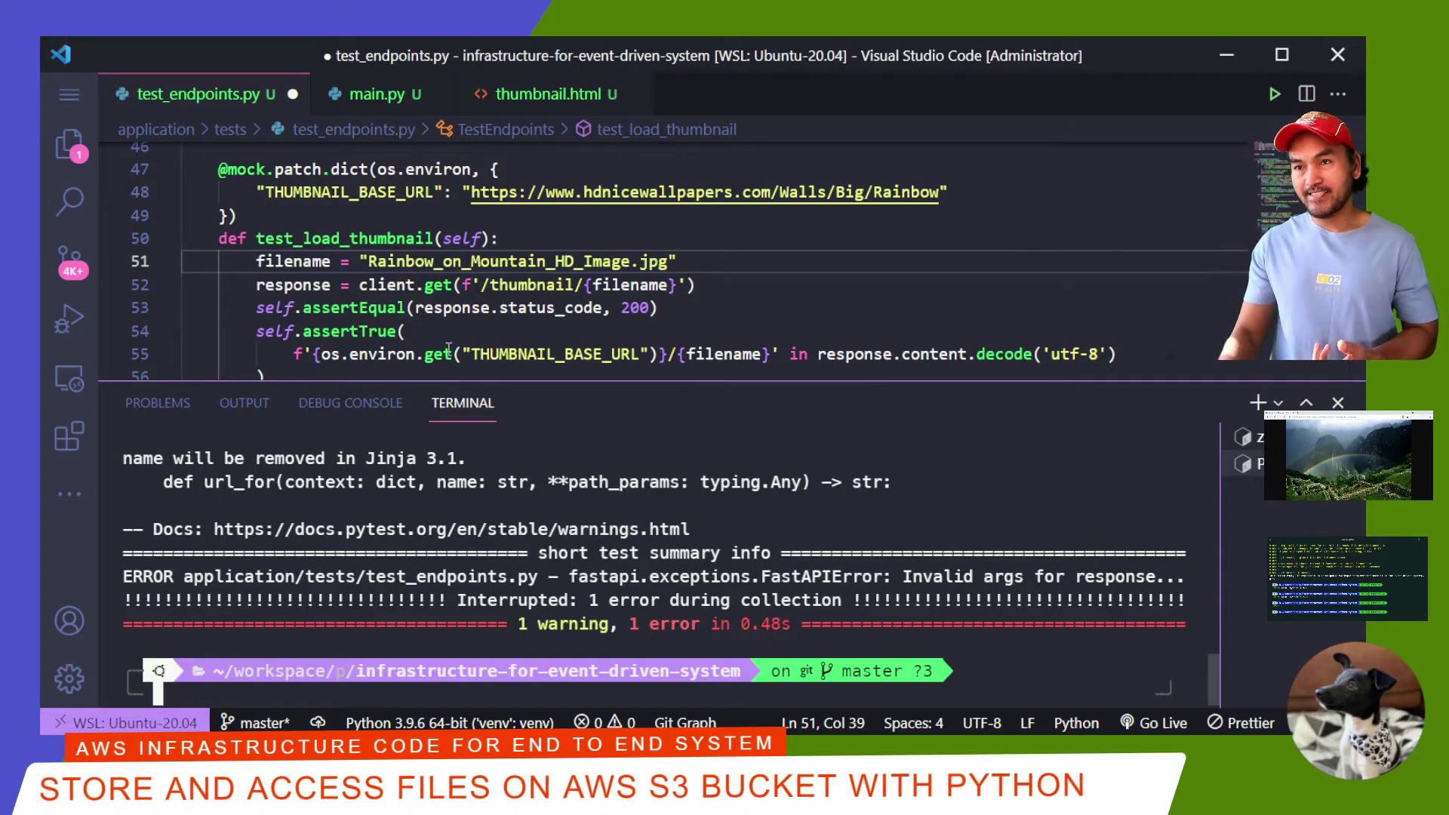
pyautogui.scroll(5, 548, 521)
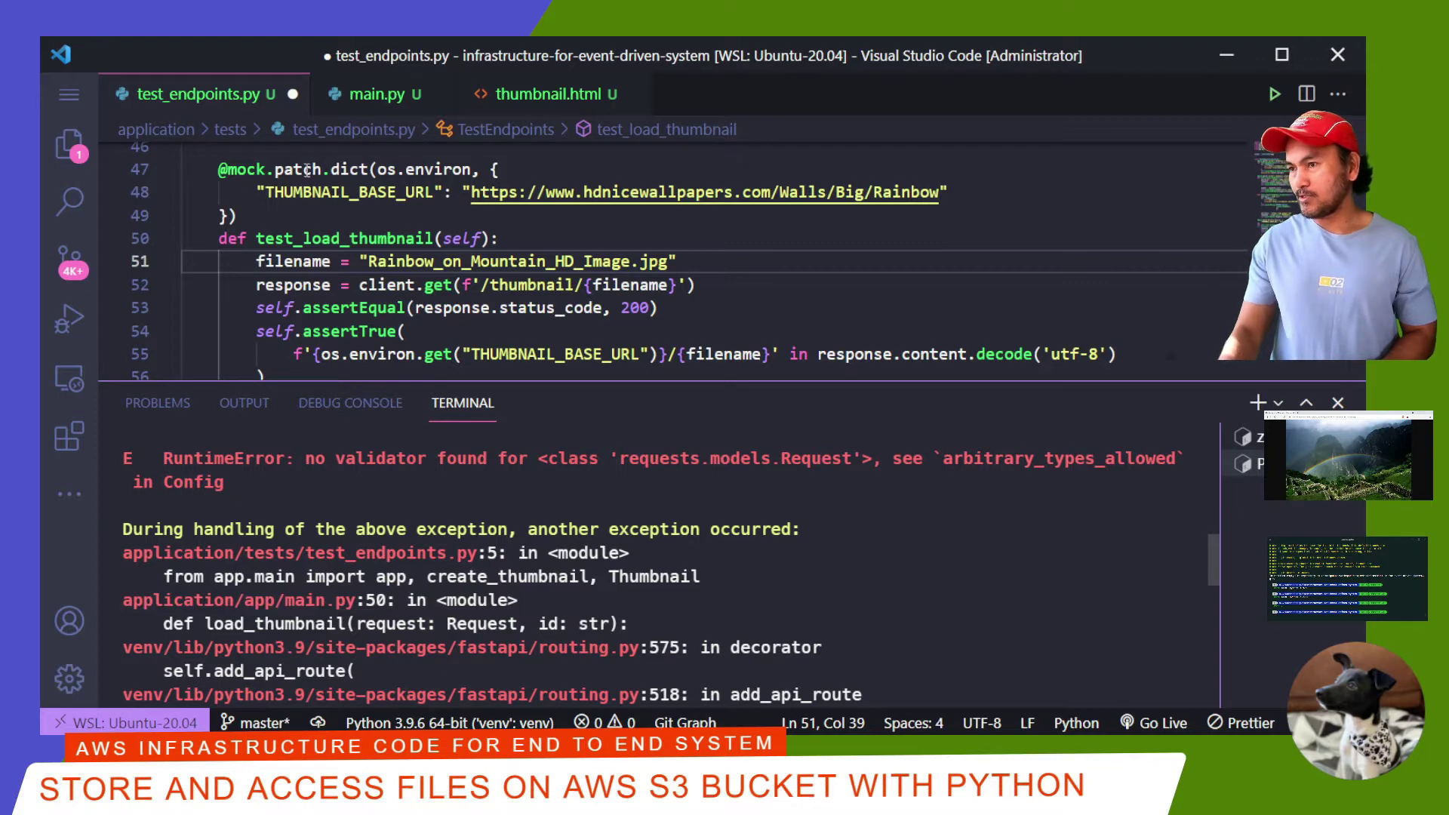
pyautogui.click(377, 94)
pyautogui.click(167, 235)
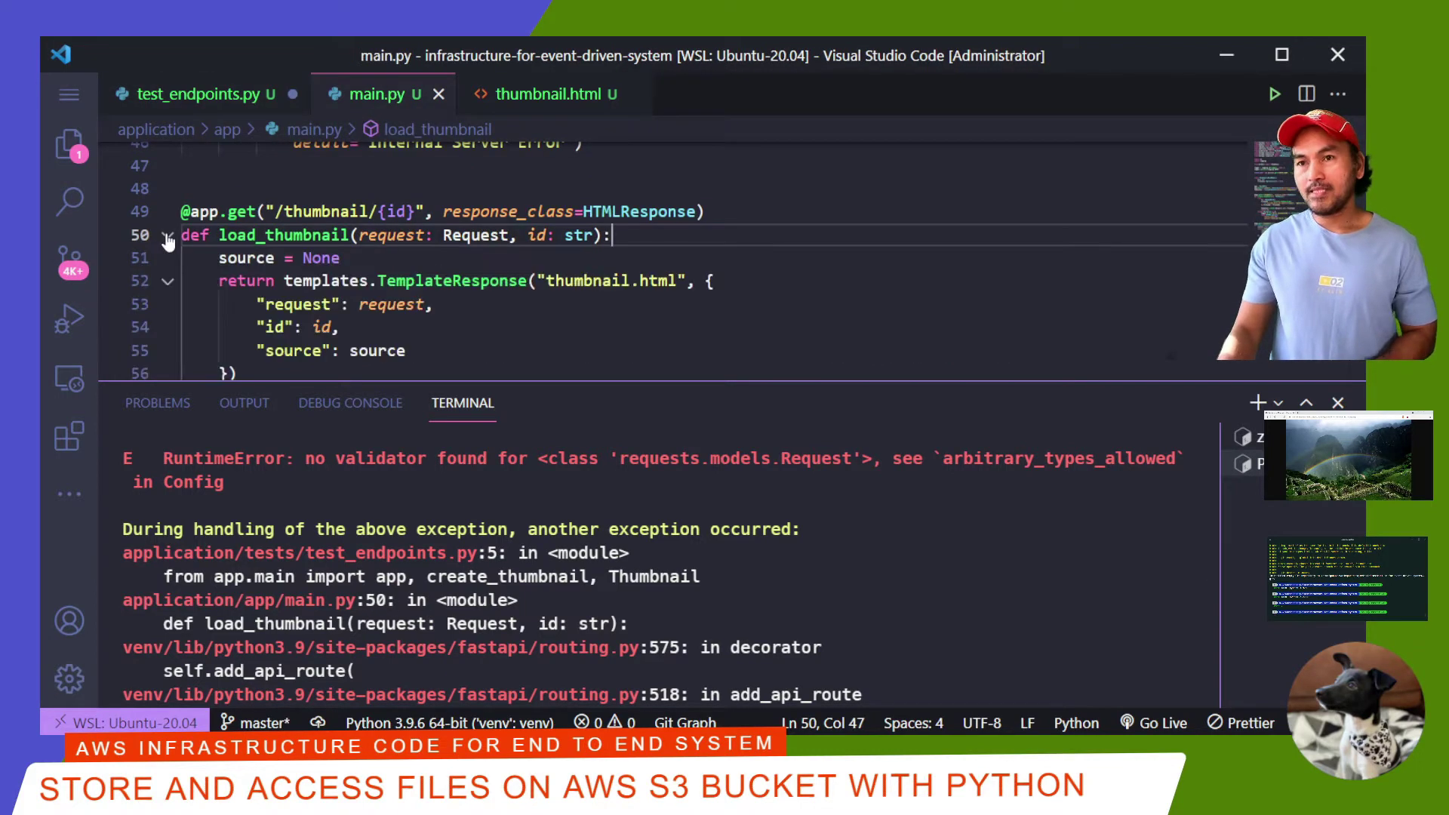
pyautogui.moveTo(474, 235)
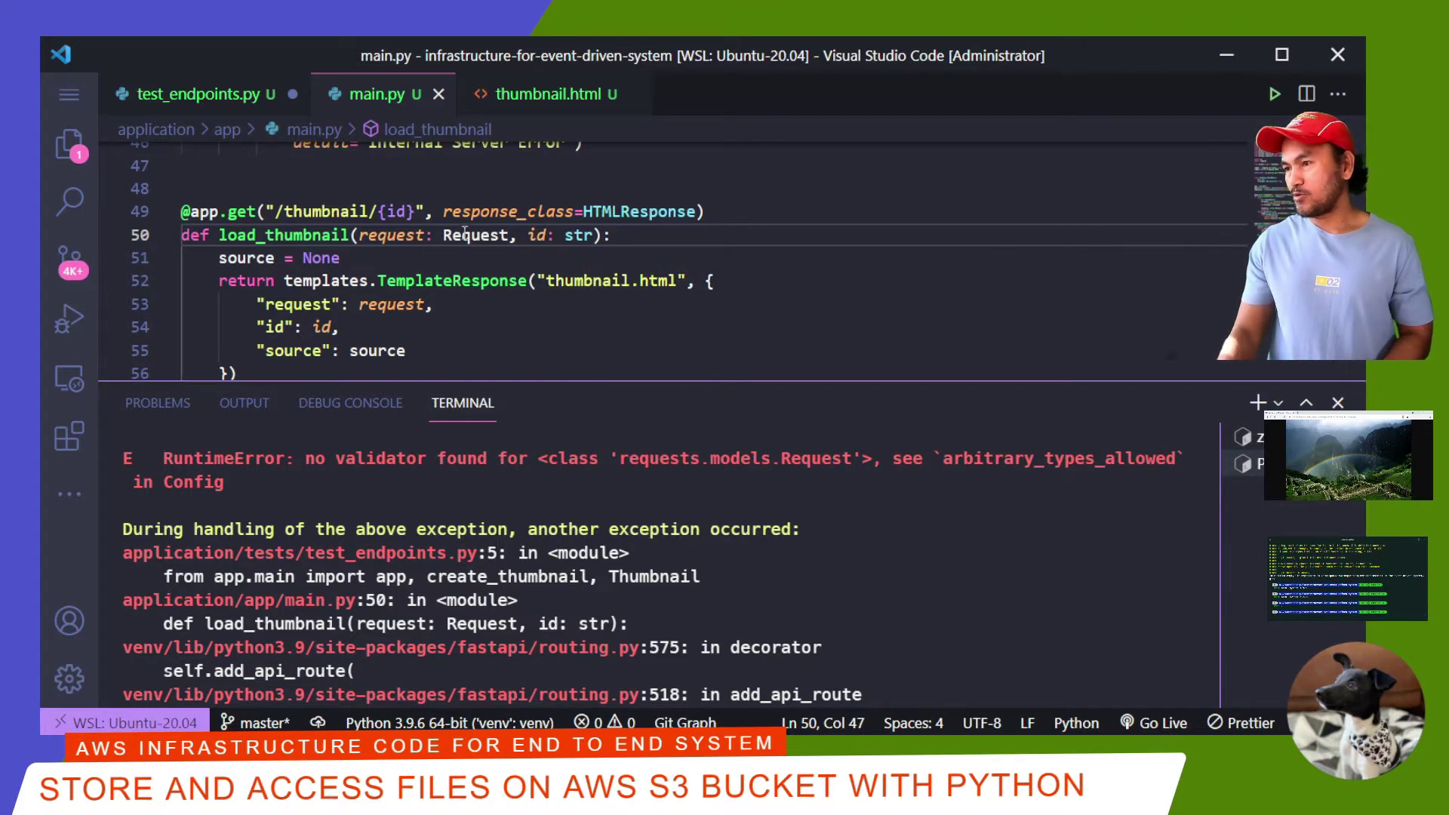
pyautogui.doubleClick(476, 235)
pyautogui.click(391, 234)
pyautogui.click(465, 234)
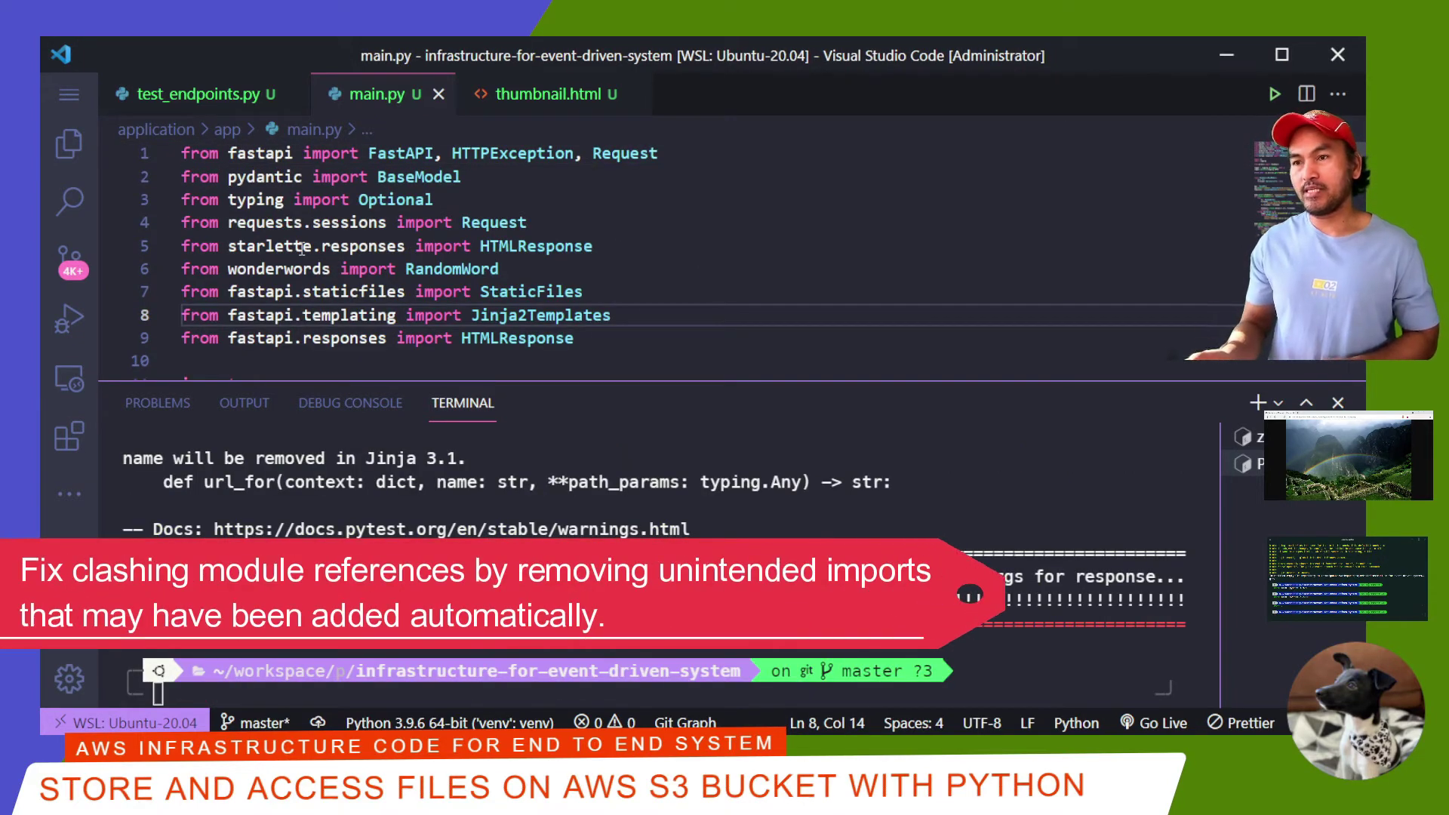
pyautogui.moveTo(593, 246); pyautogui.dragTo(182, 222)
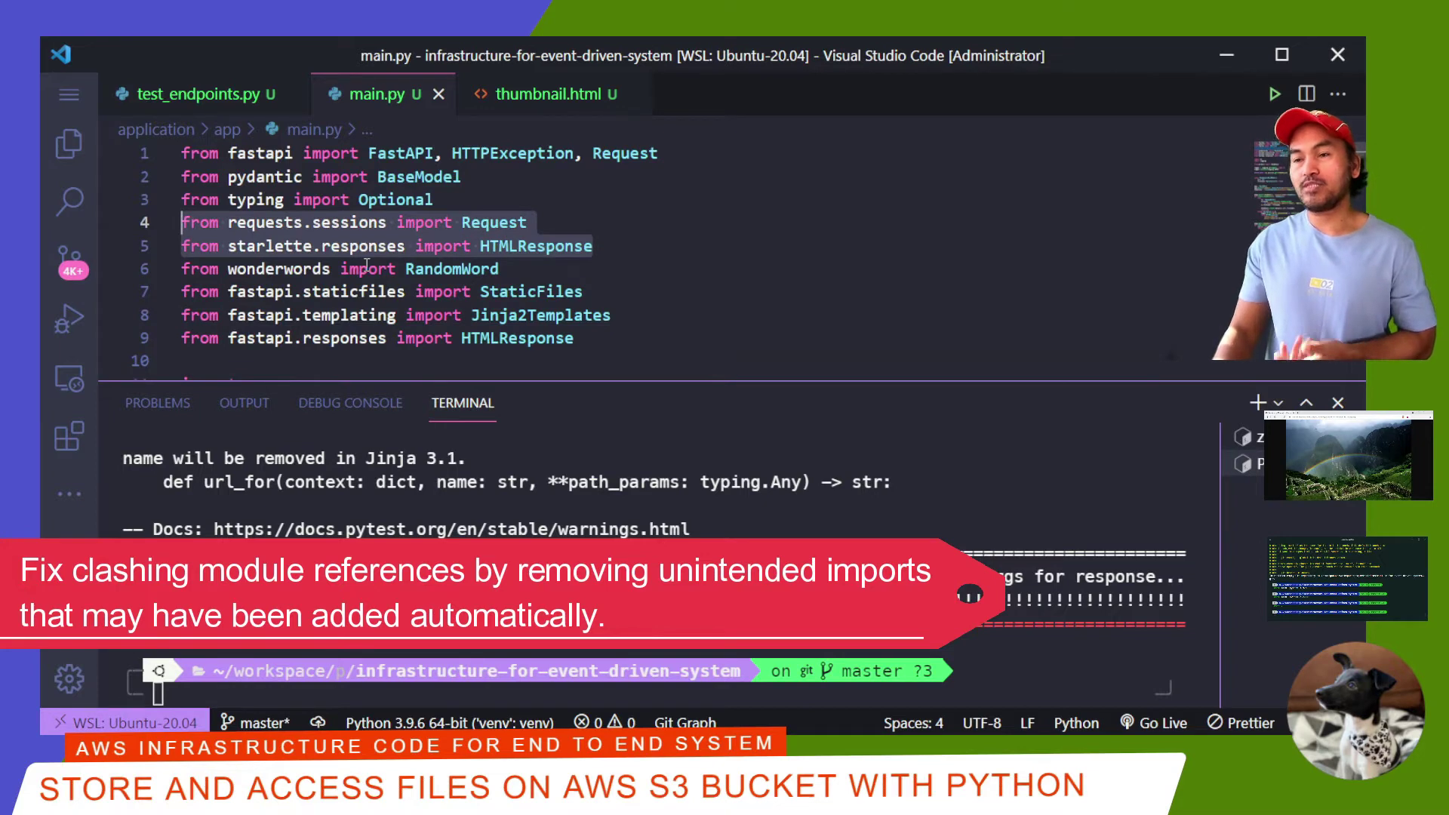
pyautogui.press('Delete')
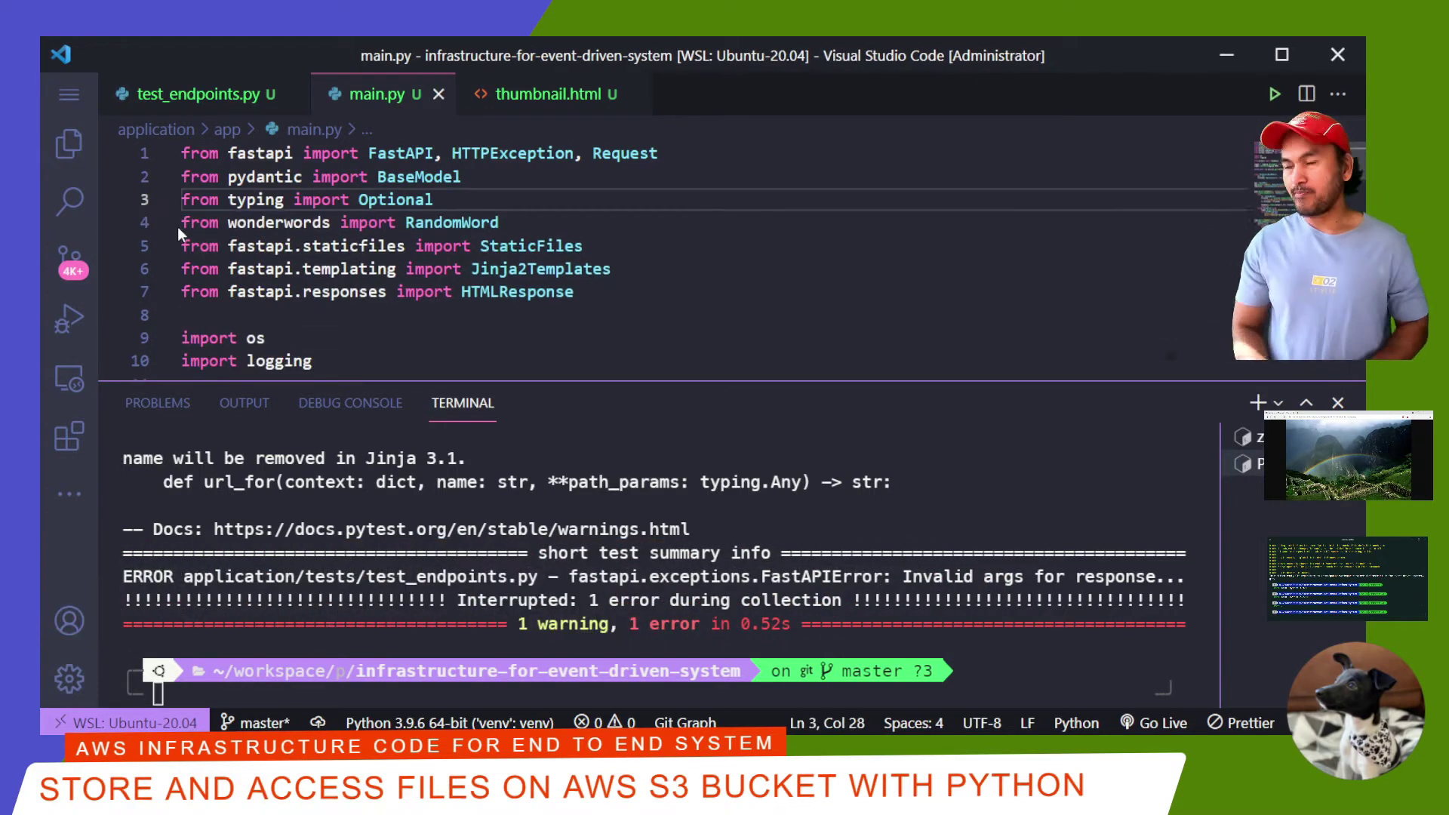
pyautogui.press('Down')
pyautogui.press('Down')
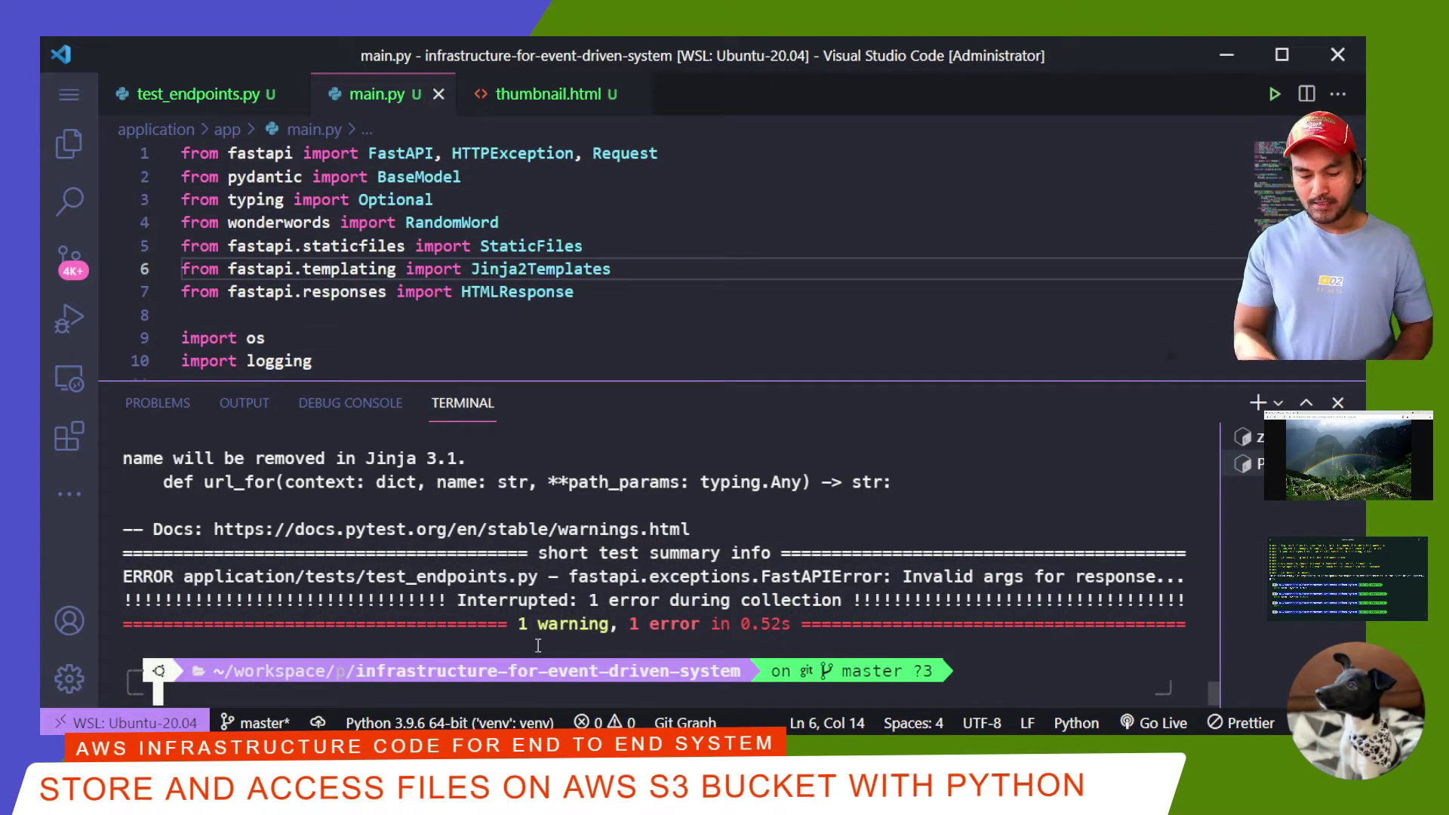
pyautogui.write('pytest')
pyautogui.press('Return')
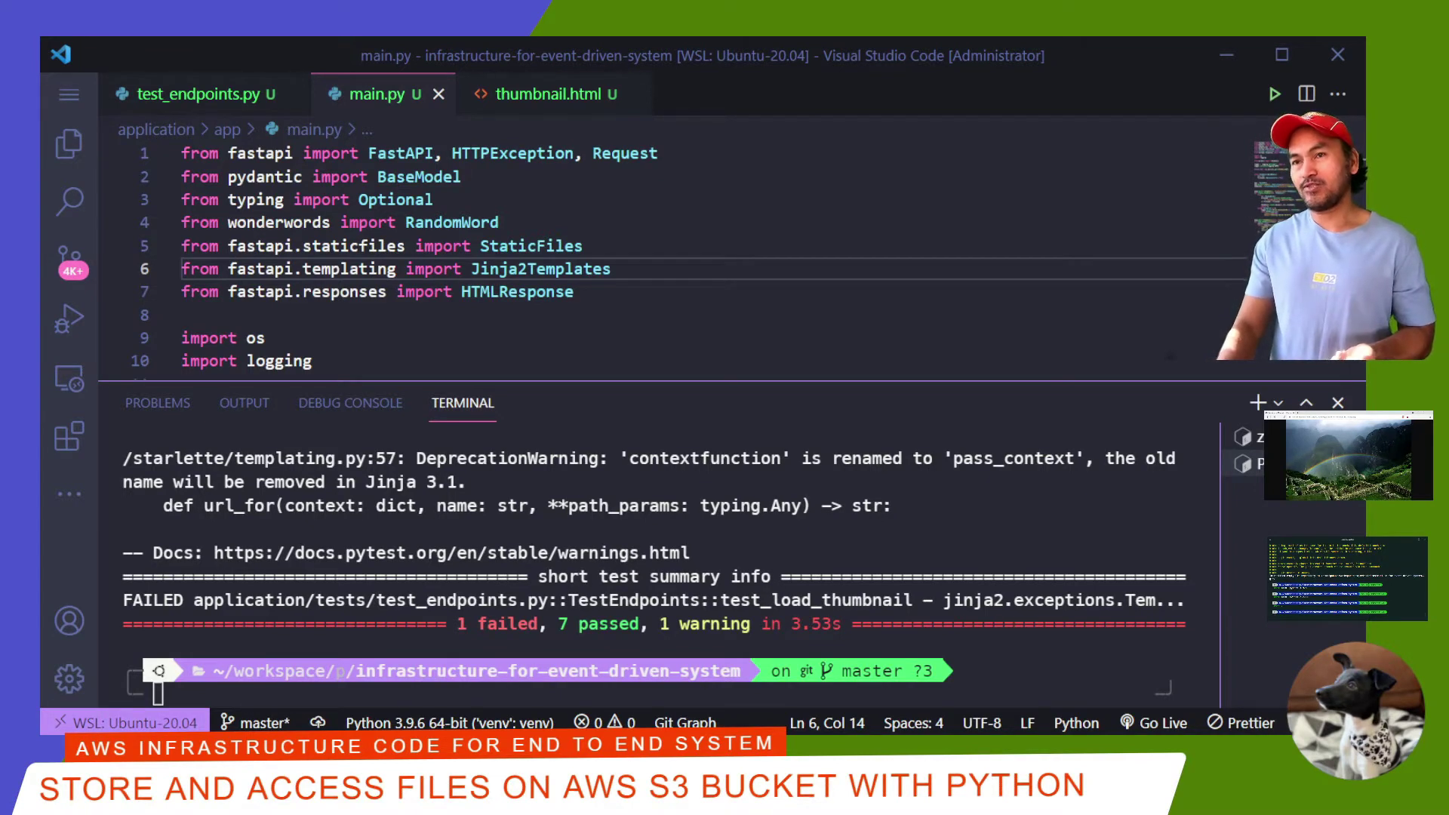
pyautogui.write('cd application')
# - Rerun pytest from the application folder, where test_load_thumbnail fails with 'False is not true'
pyautogui.press('Return')
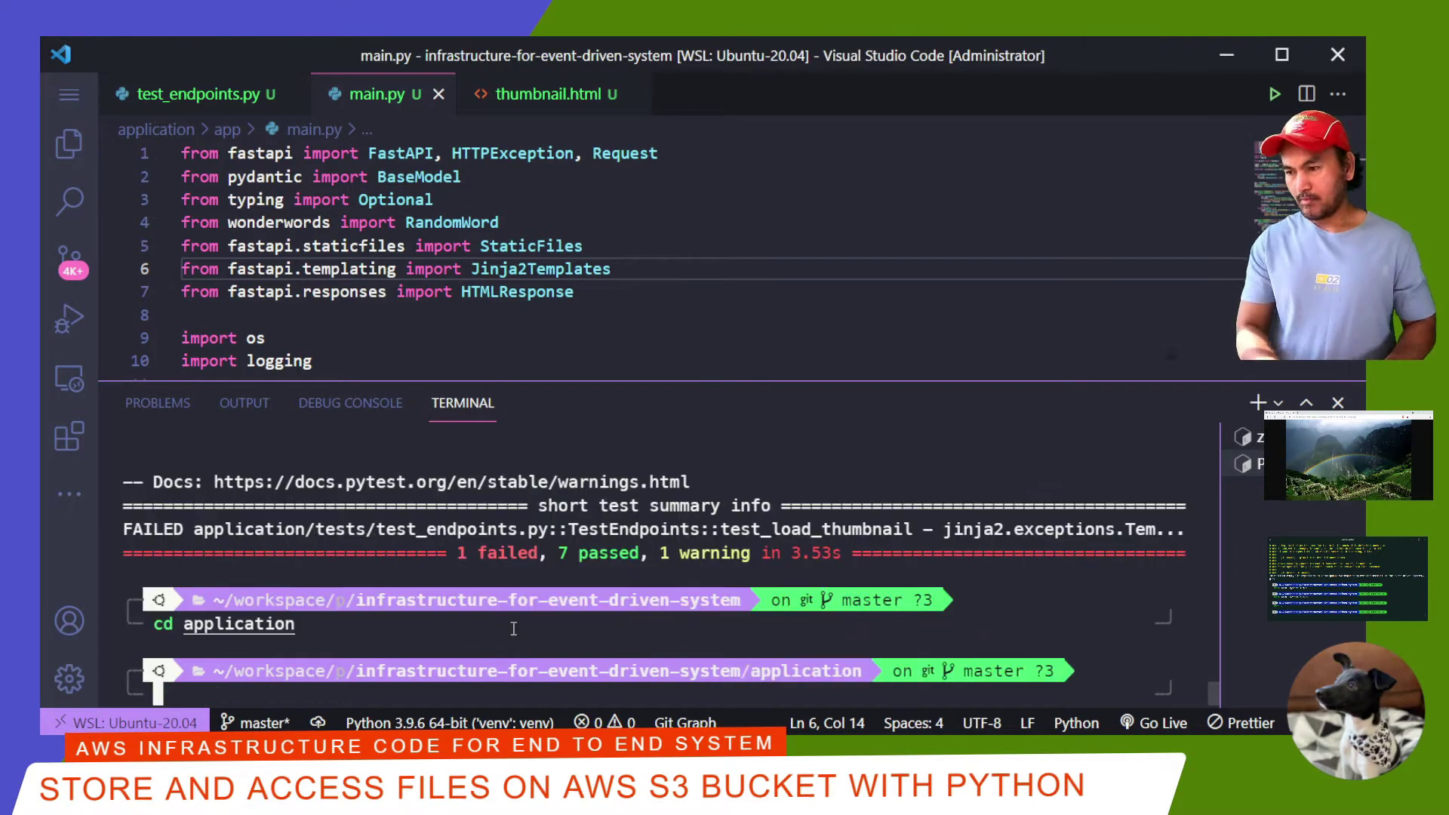
pyautogui.click(70, 145)
pyautogui.press('Return')
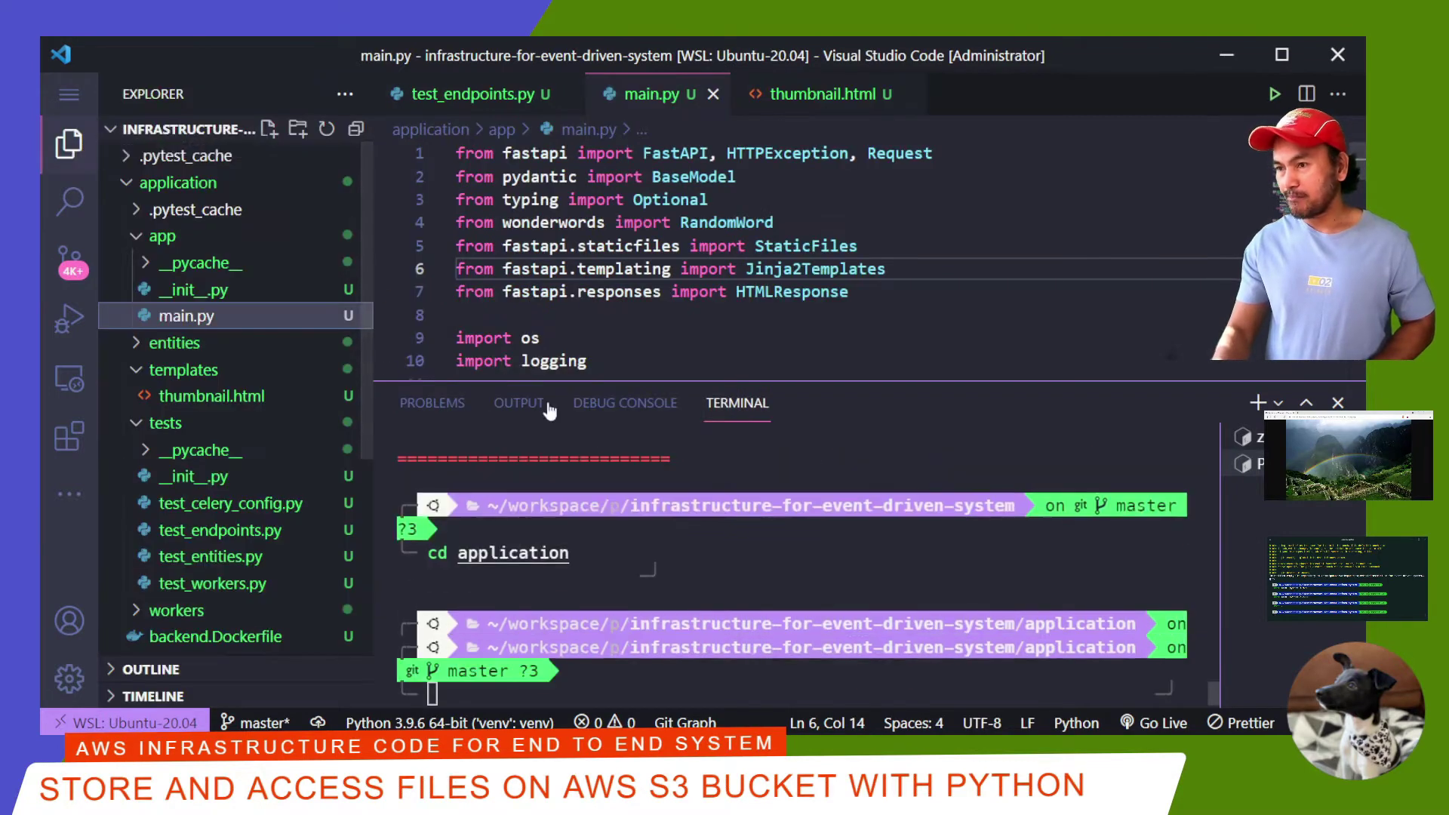
pyautogui.click(161, 236)
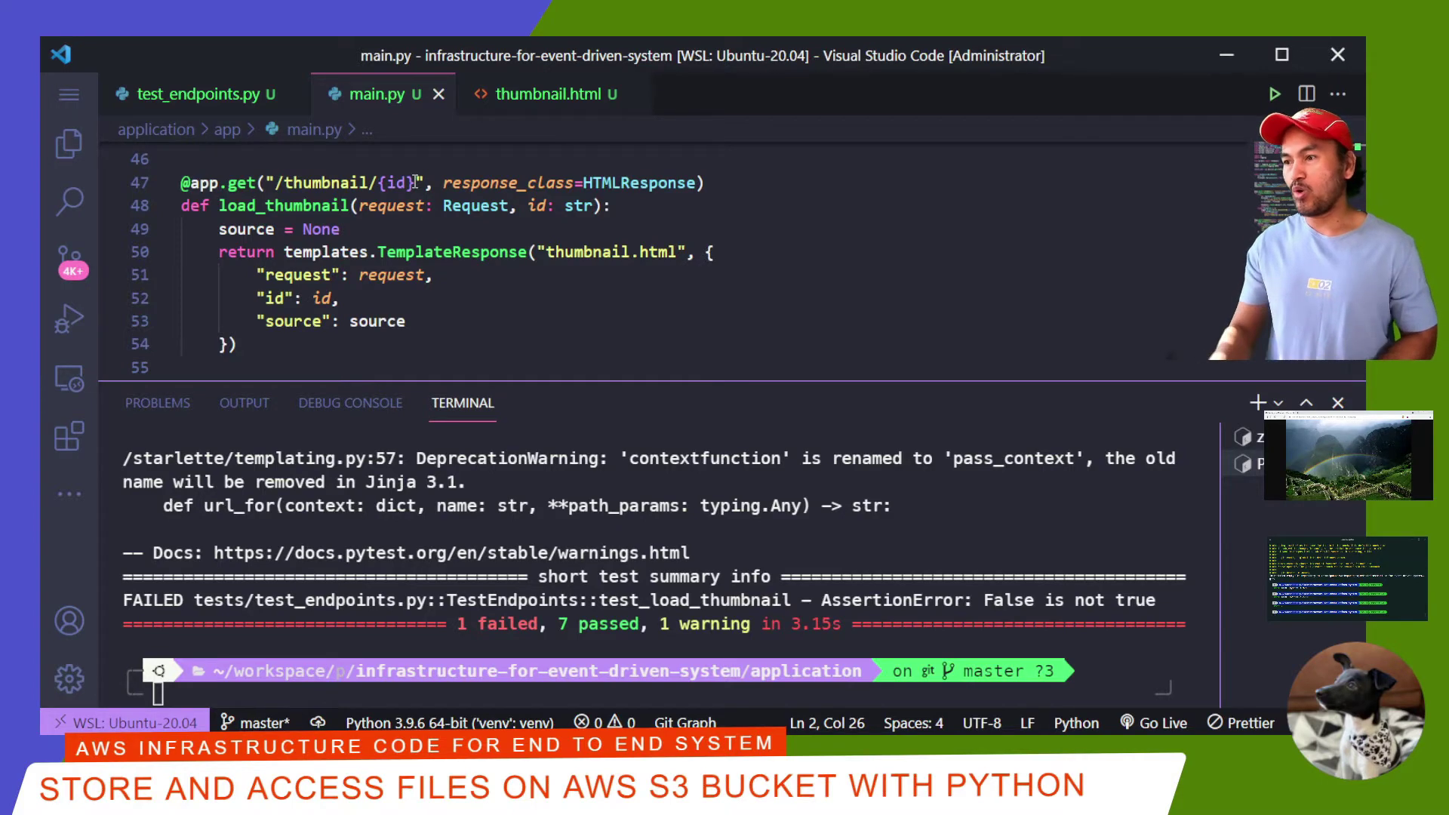
# - Build source from THUMBNAIL_BASE_URL plus id, add a bogus-filename 404 check, and rerun pytest
pyautogui.doubleClick(321, 229)
pyautogui.write('f\'{os.environ.get("THUMBNAIL_BASE_URL", None)}/{id}\'')
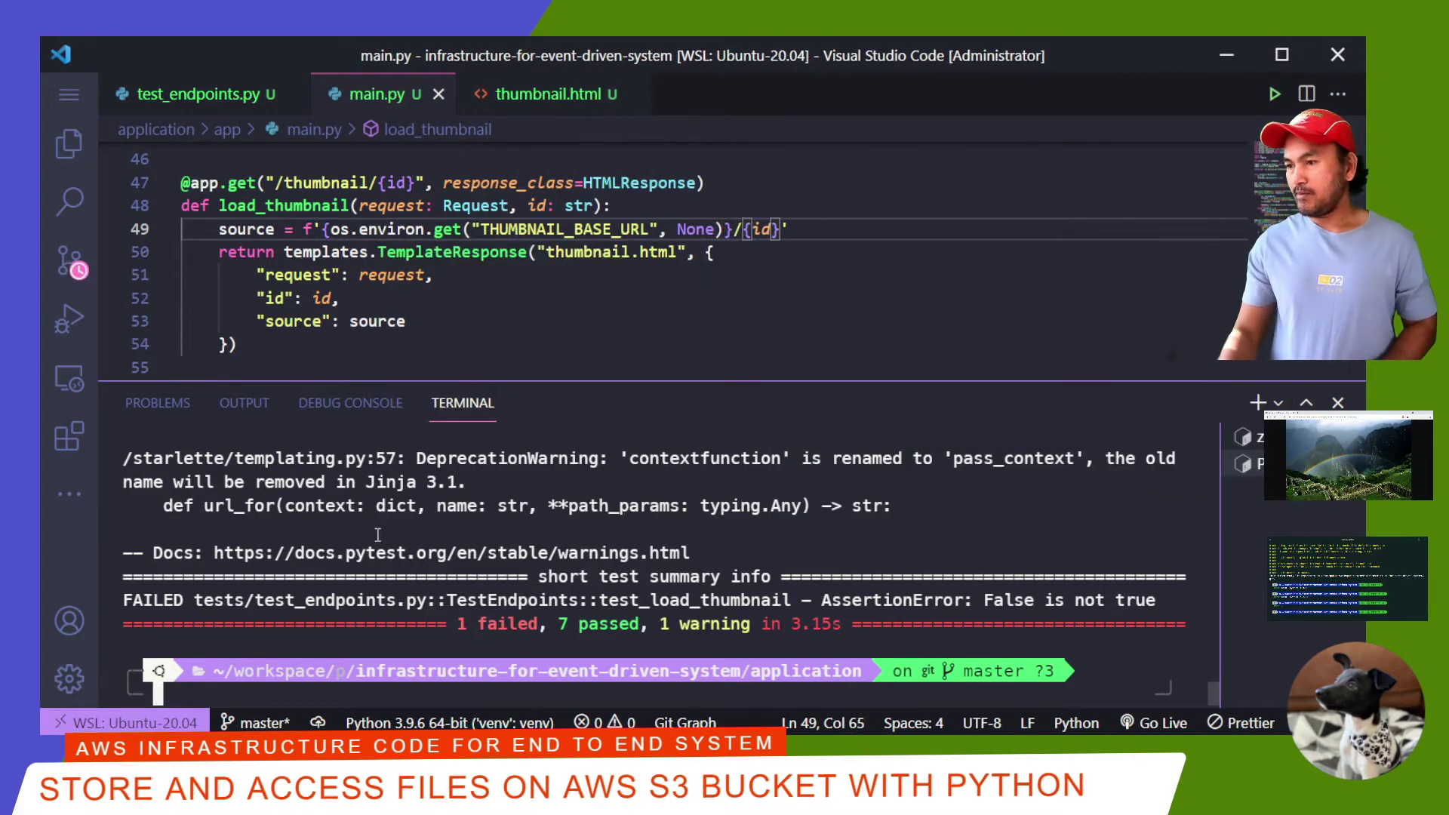
pyautogui.write('pytest')
pyautogui.press('Return')
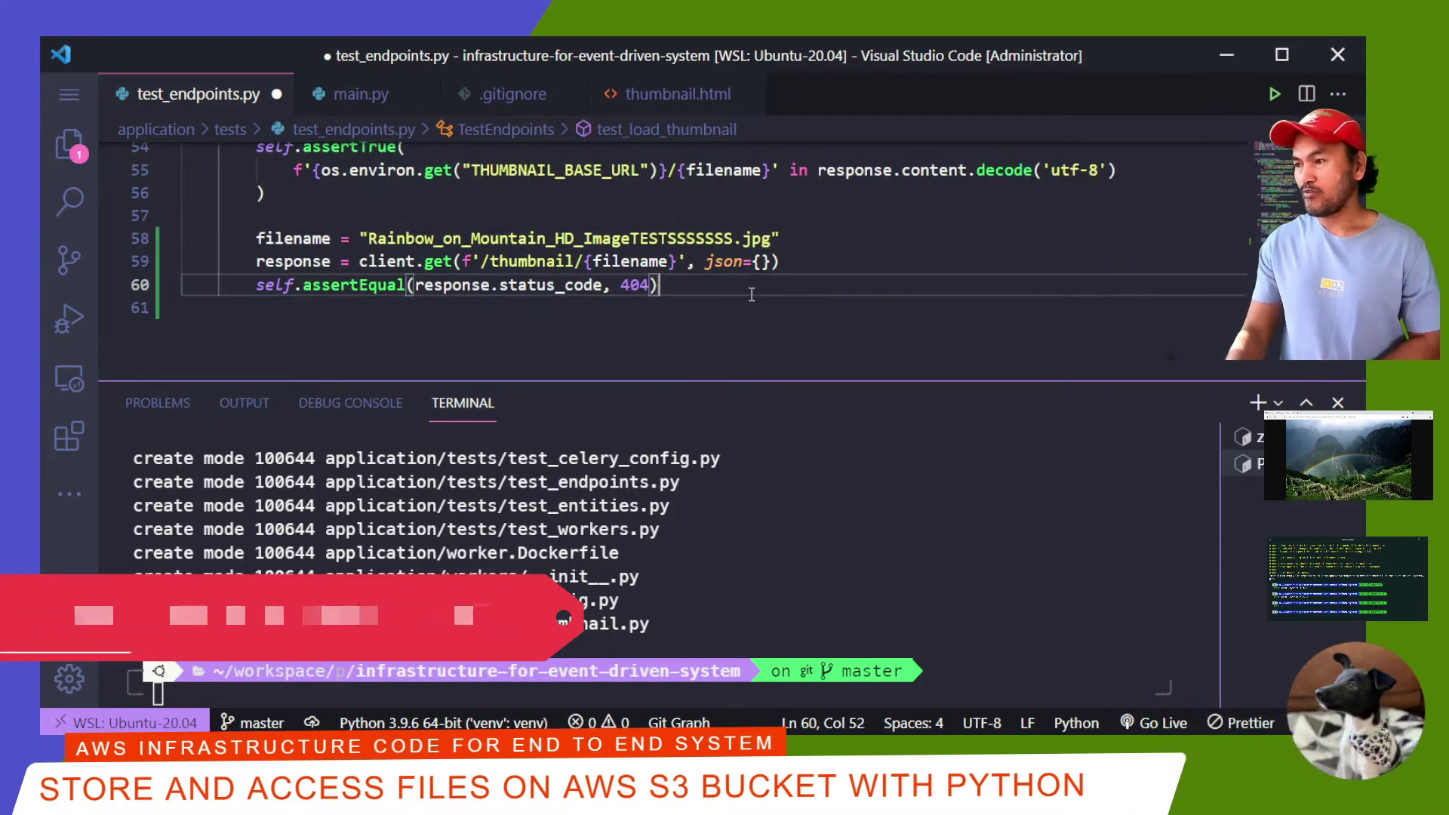
pyautogui.hotkey('ctrl', 's')
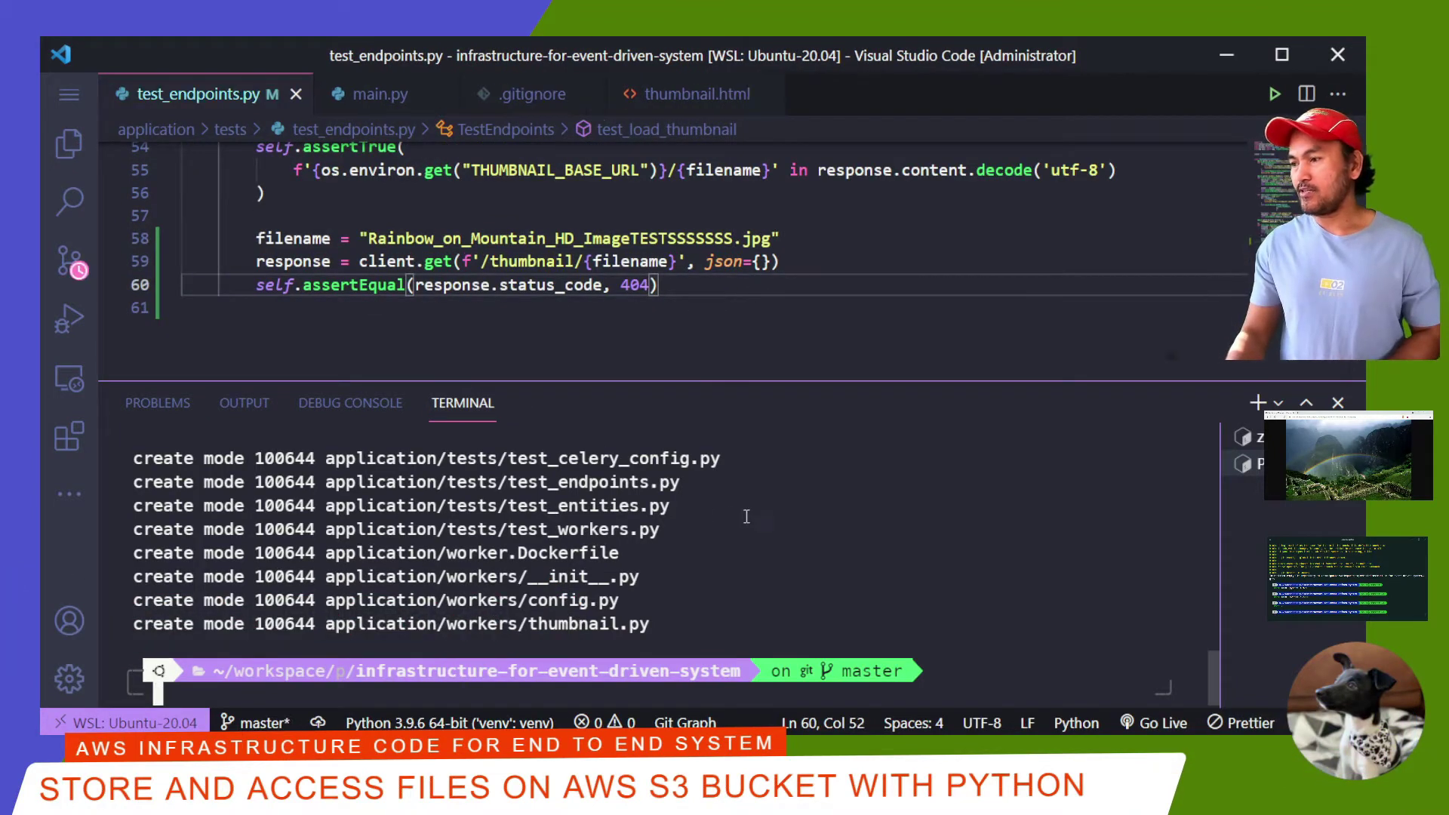
pyautogui.write('pytest')
pyautogui.press('Return')
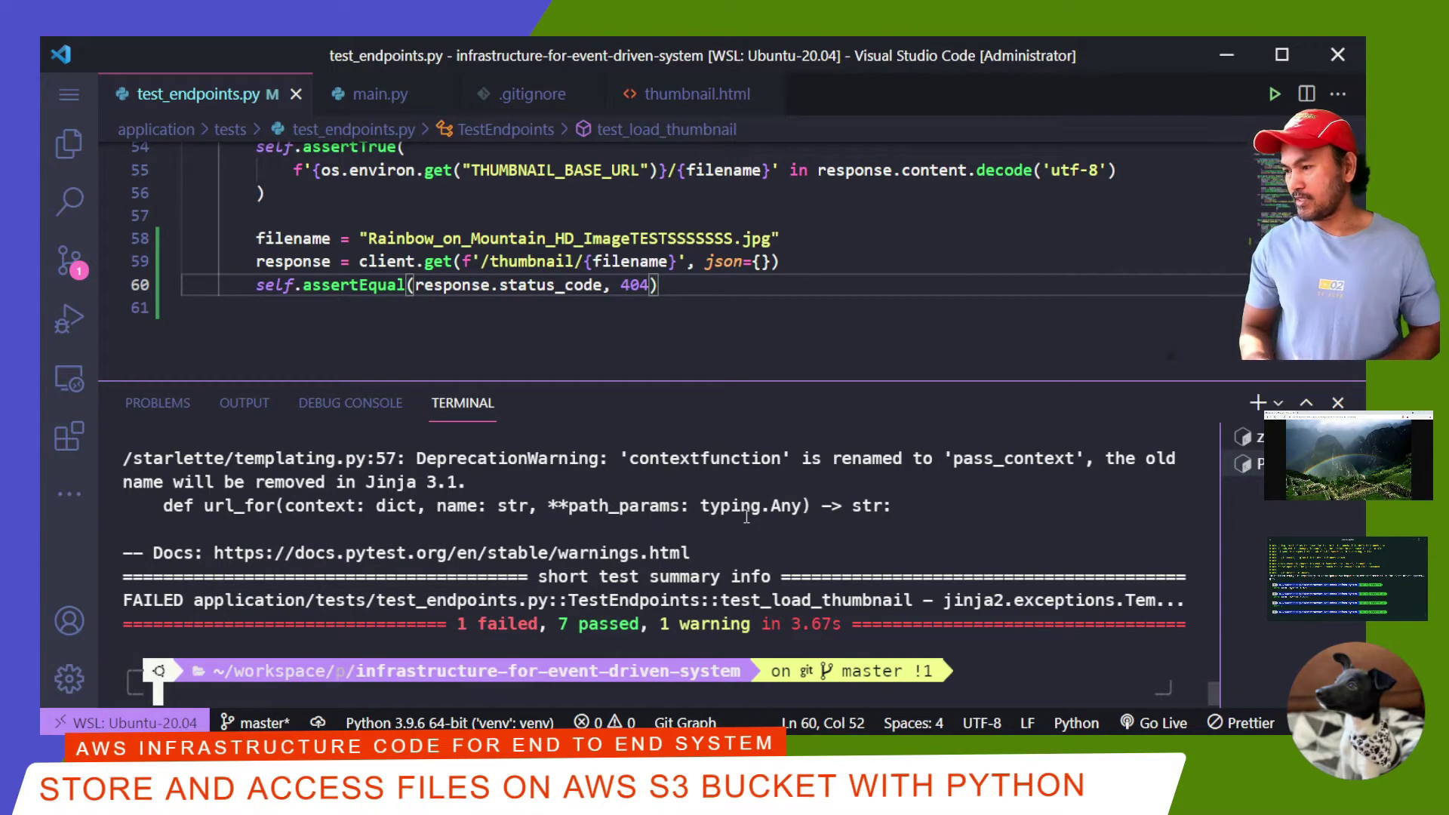
pyautogui.write('cd application')
pyautogui.press('Return')
pyautogui.write('pytest')
pyautogui.press('Return')
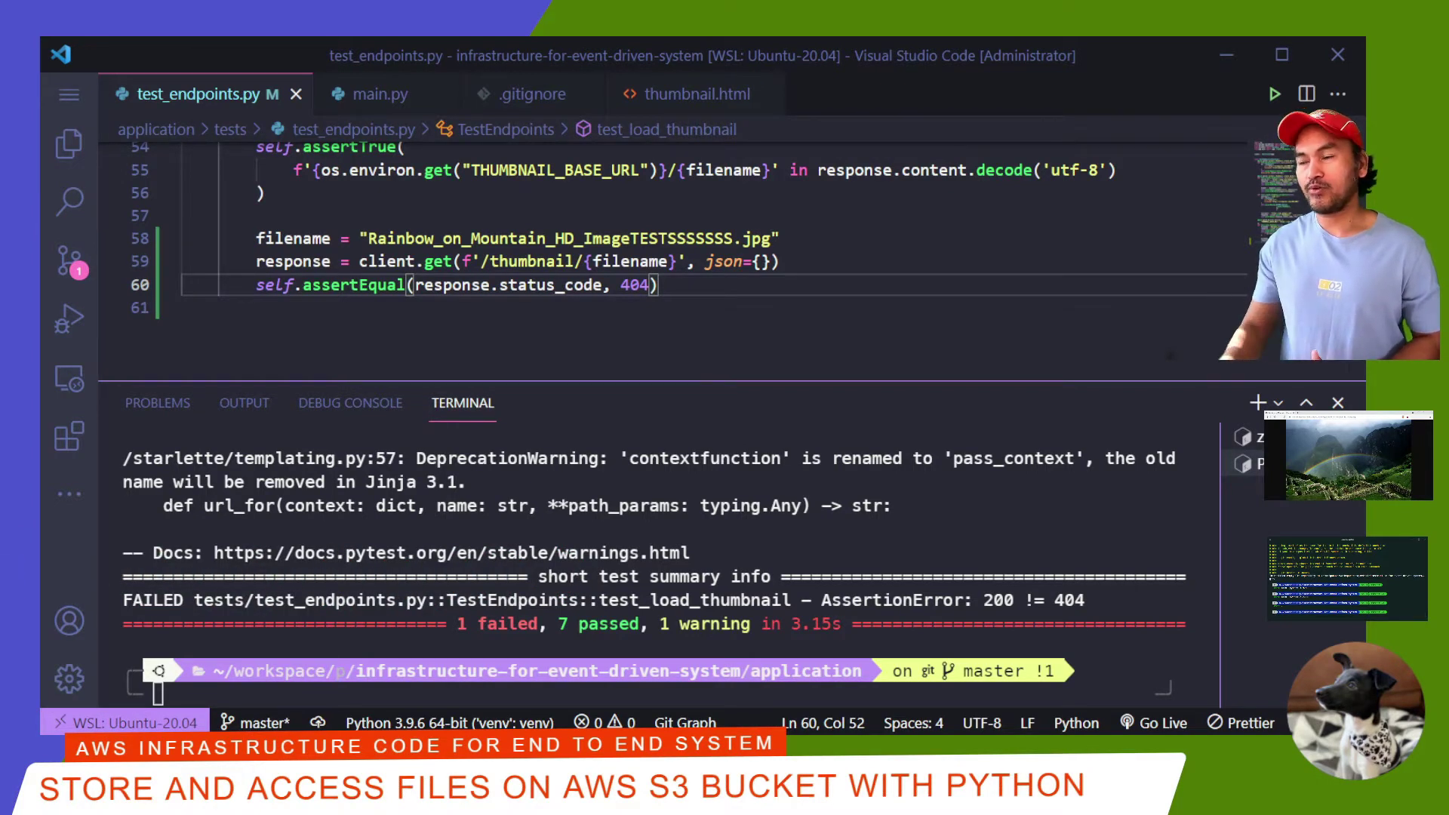
# - Fetch source with requests.get, raise 404 'Thumbnail not found' unless status 200, and rerun endpoint tests
pyautogui.hotkey('ctrl', 'Tab')
pyautogui.click(793, 229)
pyautogui.press('Return')
pyautogui.write('response = requests.get(source)')
pyautogui.doubleClick(358, 251)
pyautogui.hotkey('ctrl', '.')
pyautogui.click(263, 294)
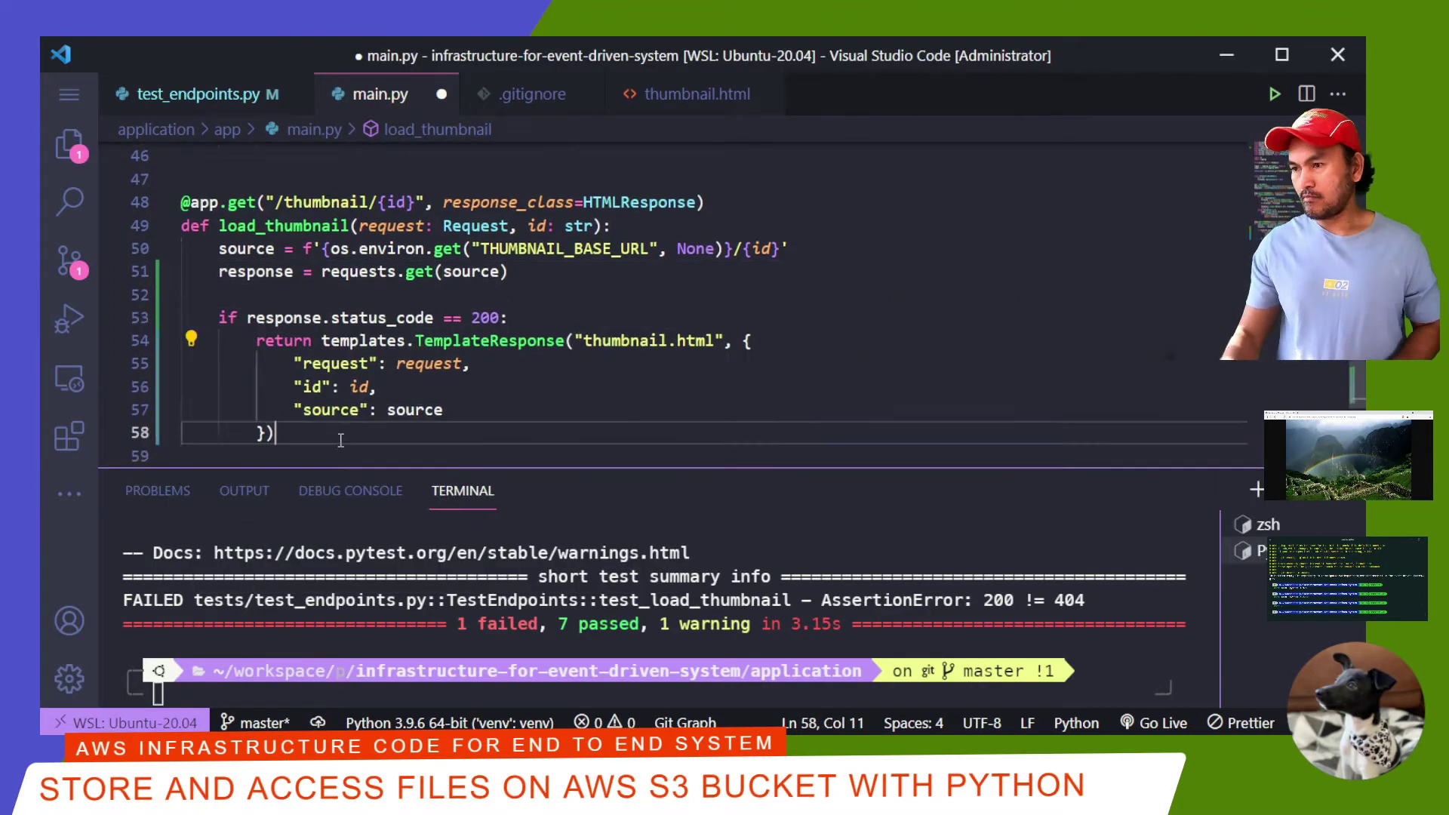
pyautogui.click(836, 432)
pyautogui.hotkey('ctrl', 's')
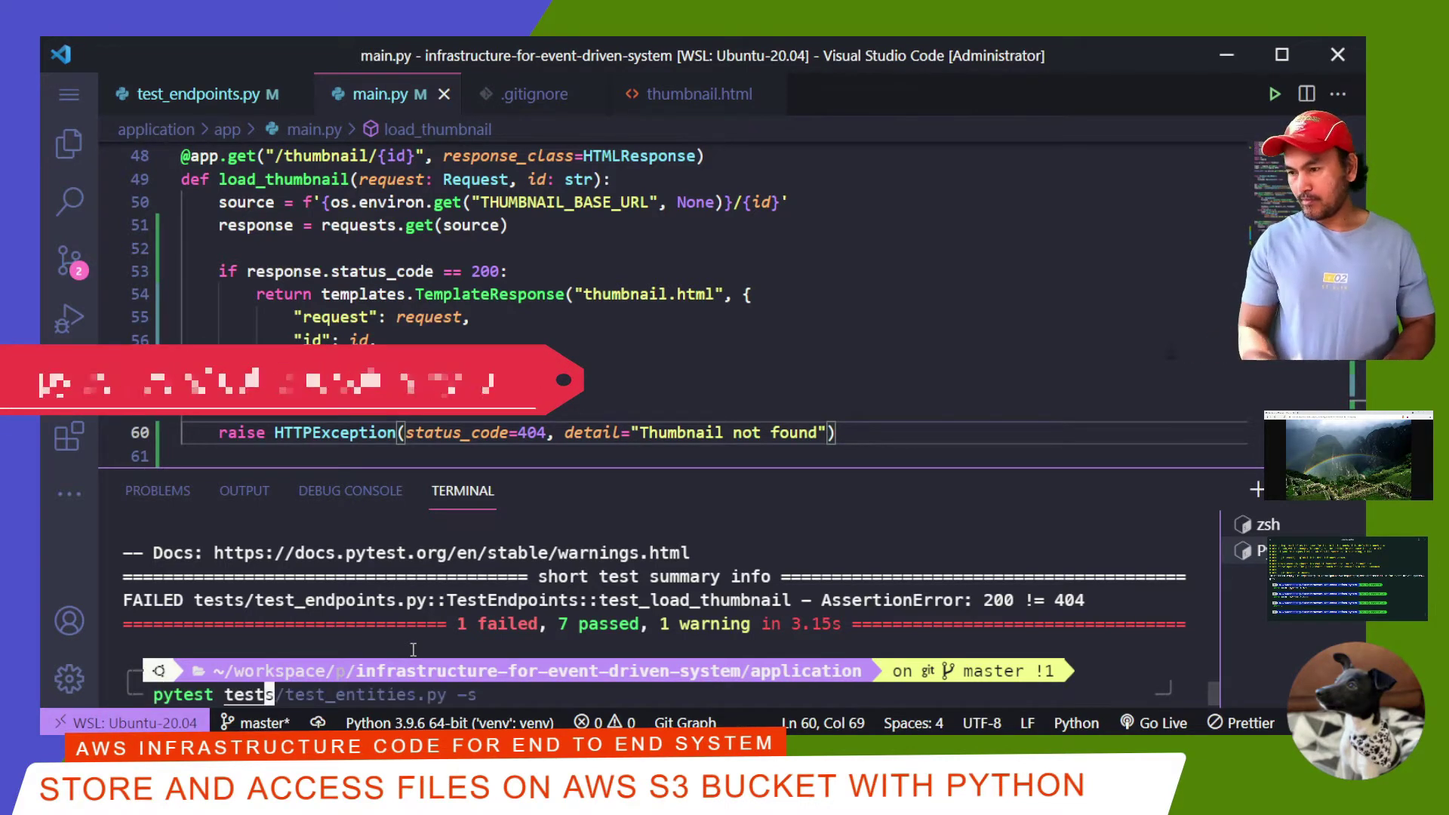
pyautogui.write('test_endpoints.py -s')
pyautogui.press('Return')
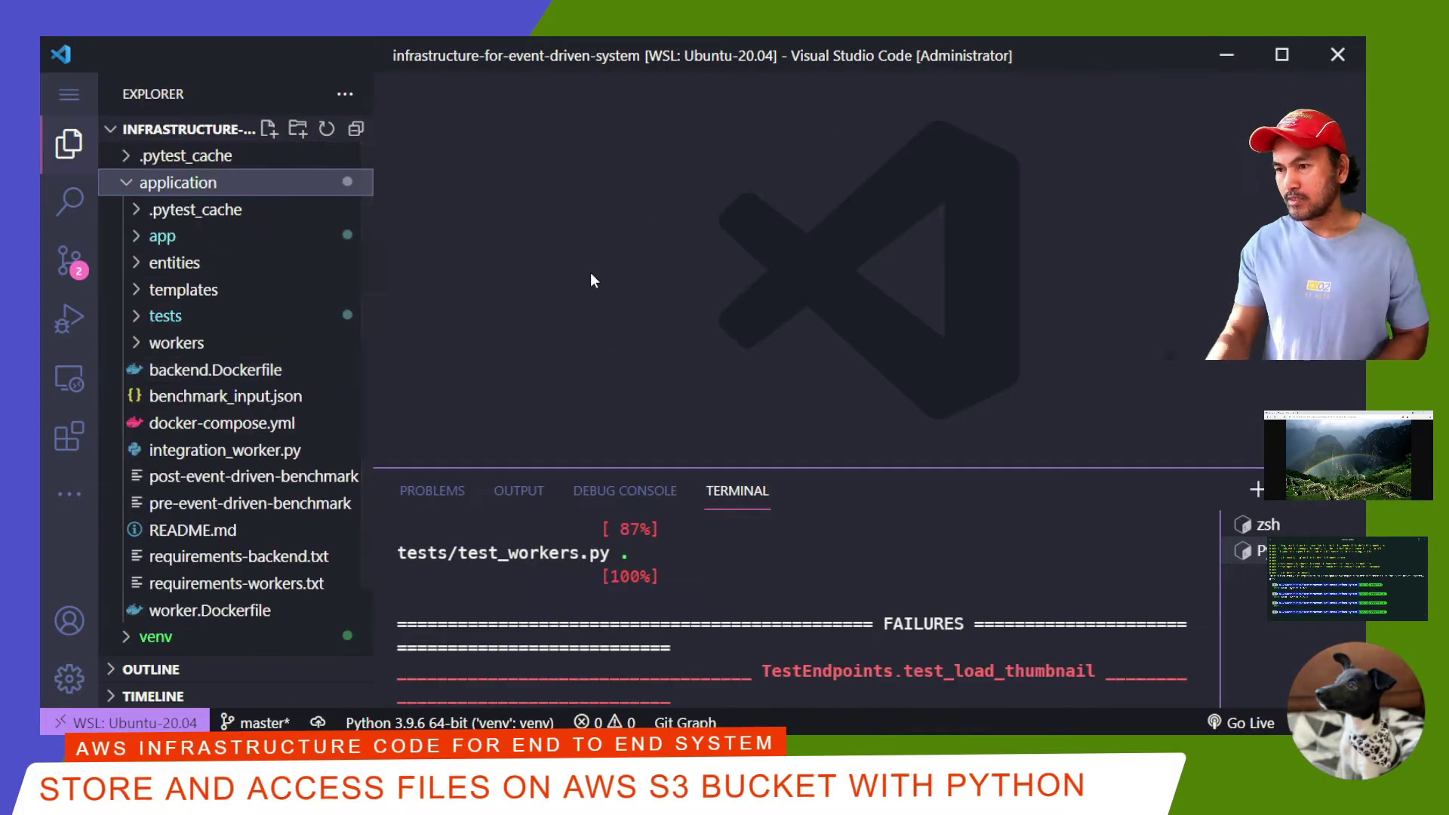
# - Duplicate the test_entities method in tests/test_entities.py and strip the copy's local-file assertions
pyautogui.press('Return')
pyautogui.click(165, 316)
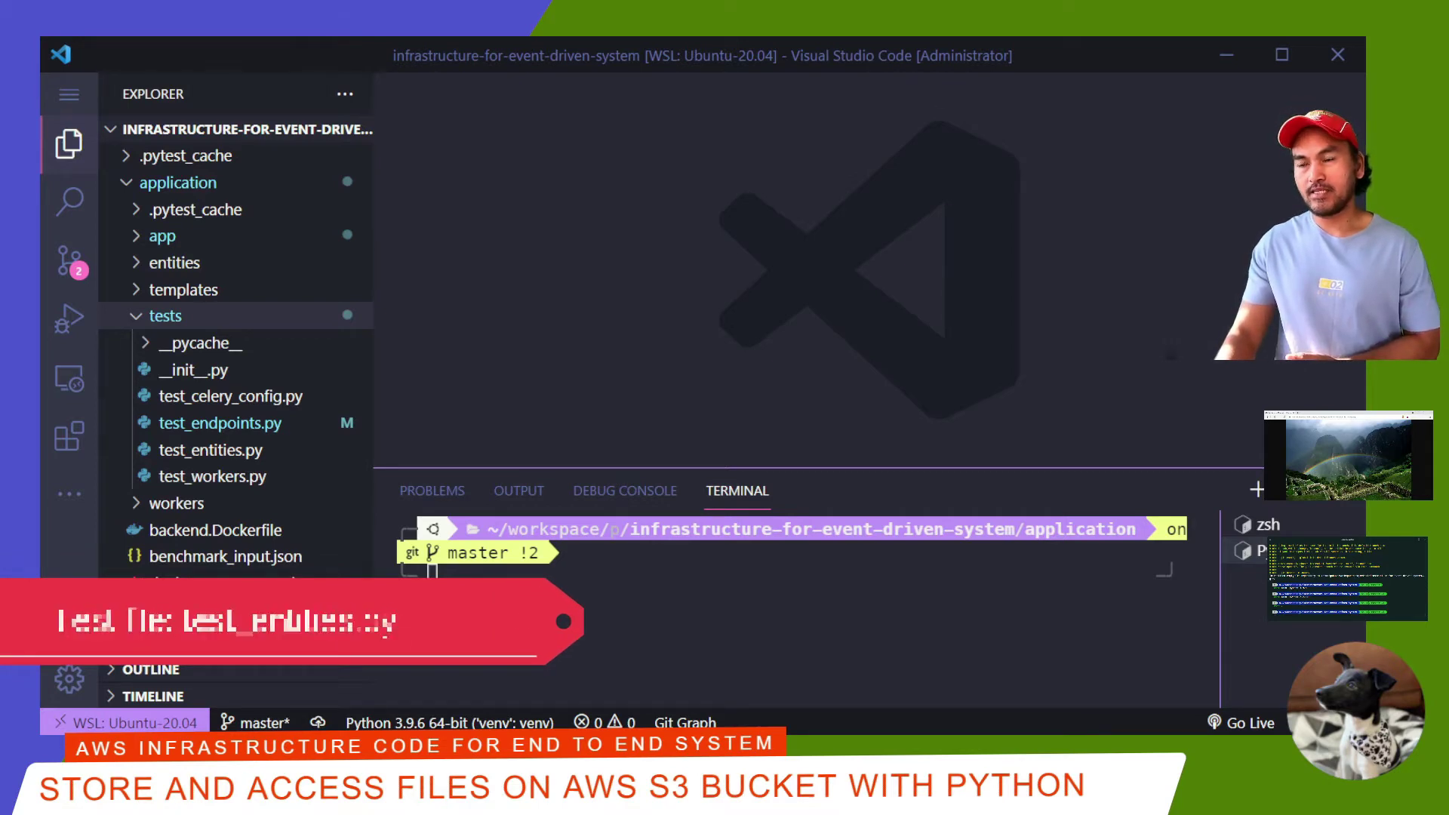
pyautogui.click(211, 449)
pyautogui.scroll(-3, 566, 306)
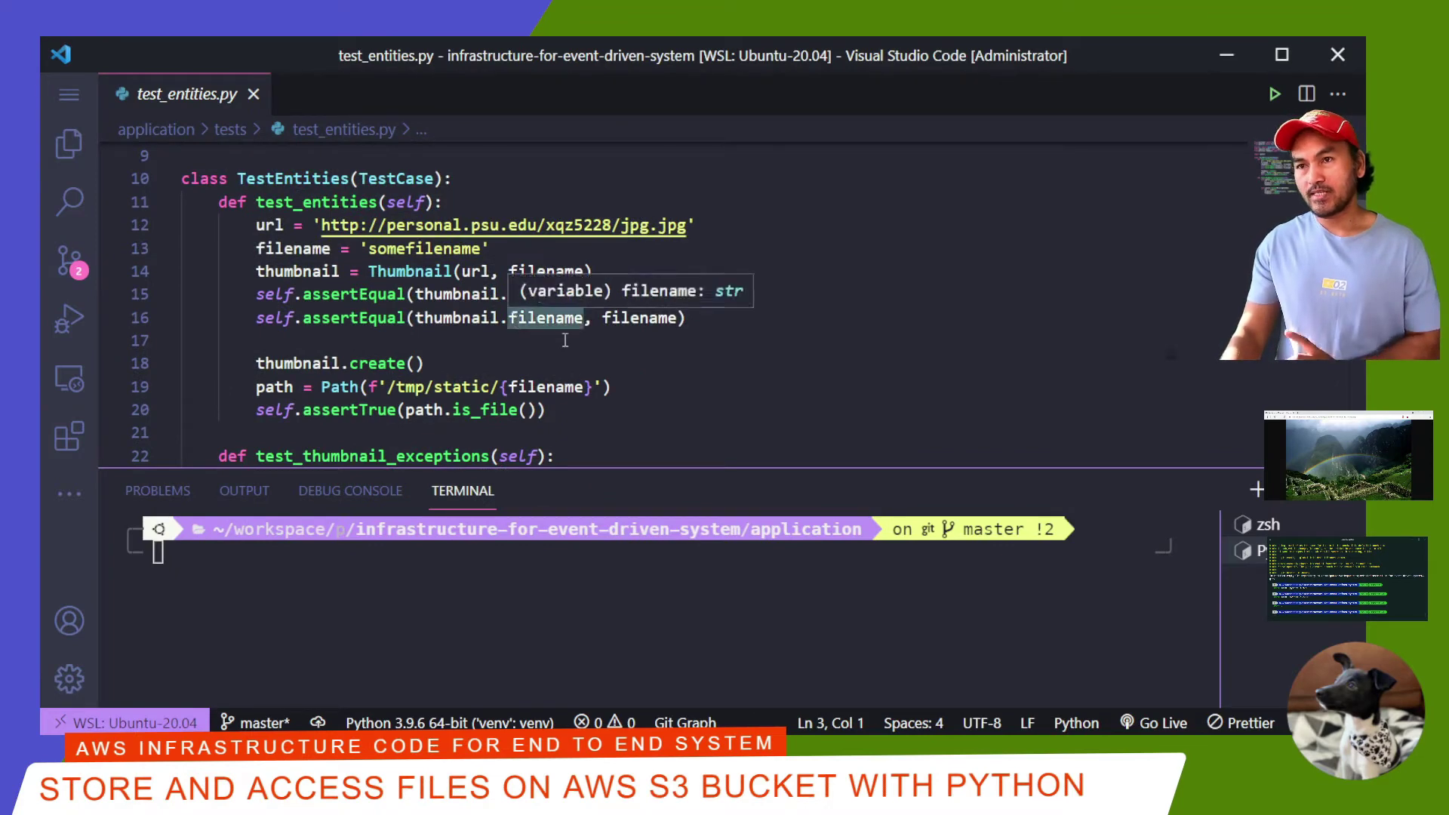
pyautogui.moveTo(548, 409); pyautogui.dragTo(218, 202)
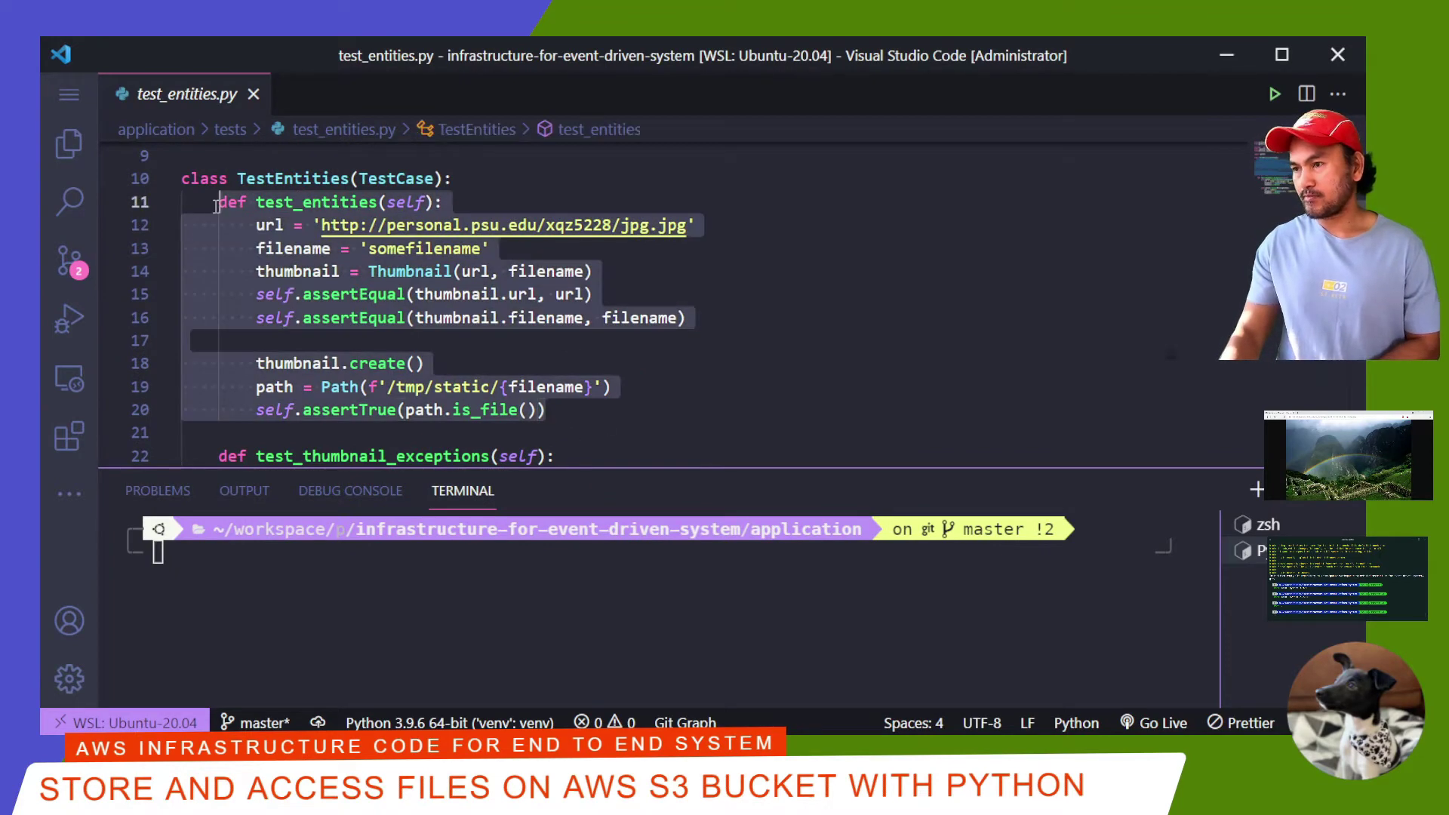
pyautogui.hotkey('shift', 'alt', 'Down')
pyautogui.doubleClick(316, 371)
pyautogui.write('s3_')
pyautogui.scroll(-3, 581, 410)
pyautogui.moveTo(566, 398); pyautogui.dragTo(426, 352)
pyautogui.press('BackSpace')
pyautogui.hotkey('ctrl', 's')
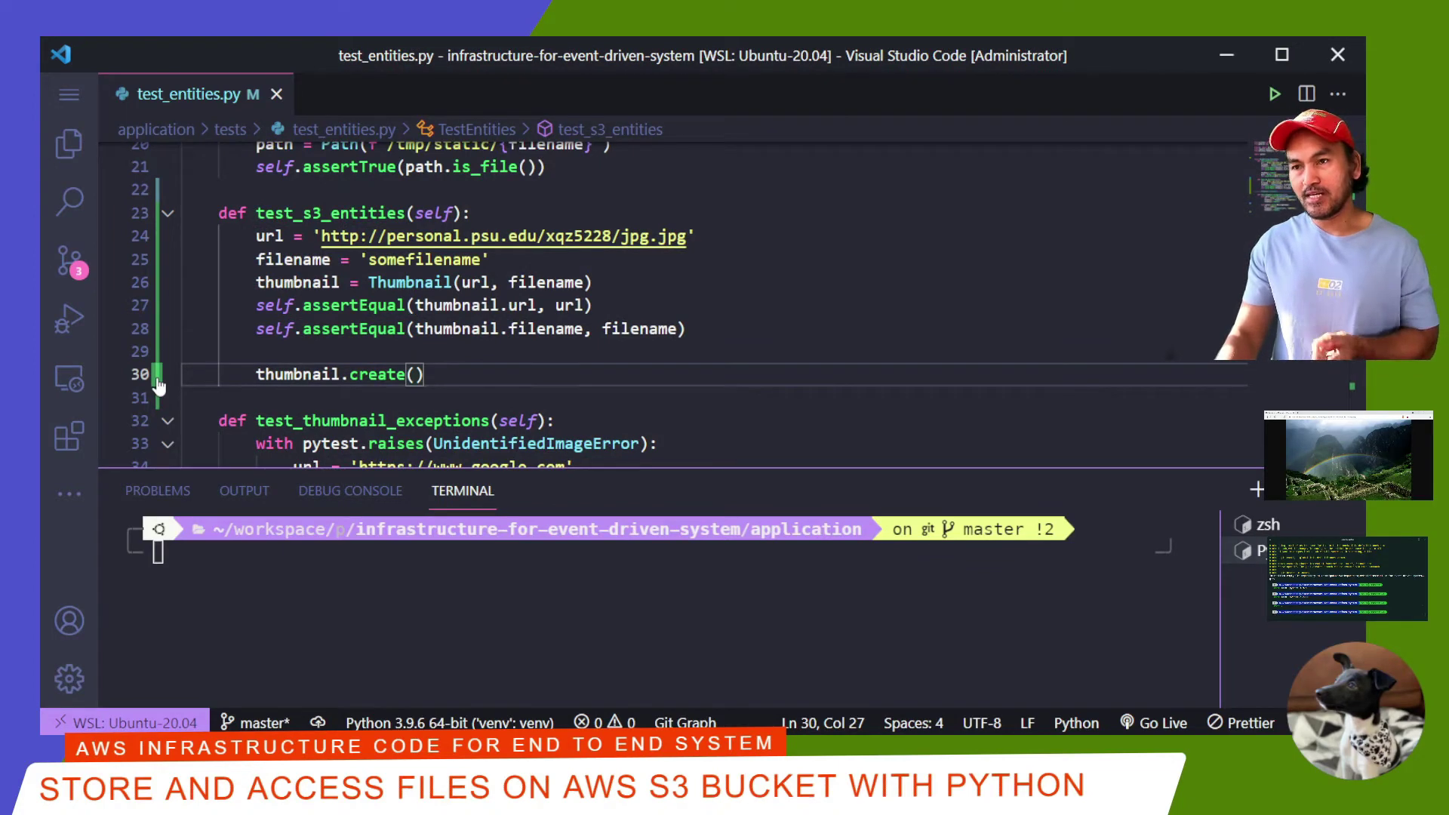
# - Make the copied test use S3_Thumbnail, then run the entity tests to reveal the NameError
pyautogui.click(369, 282)
pyautogui.write('S3_')
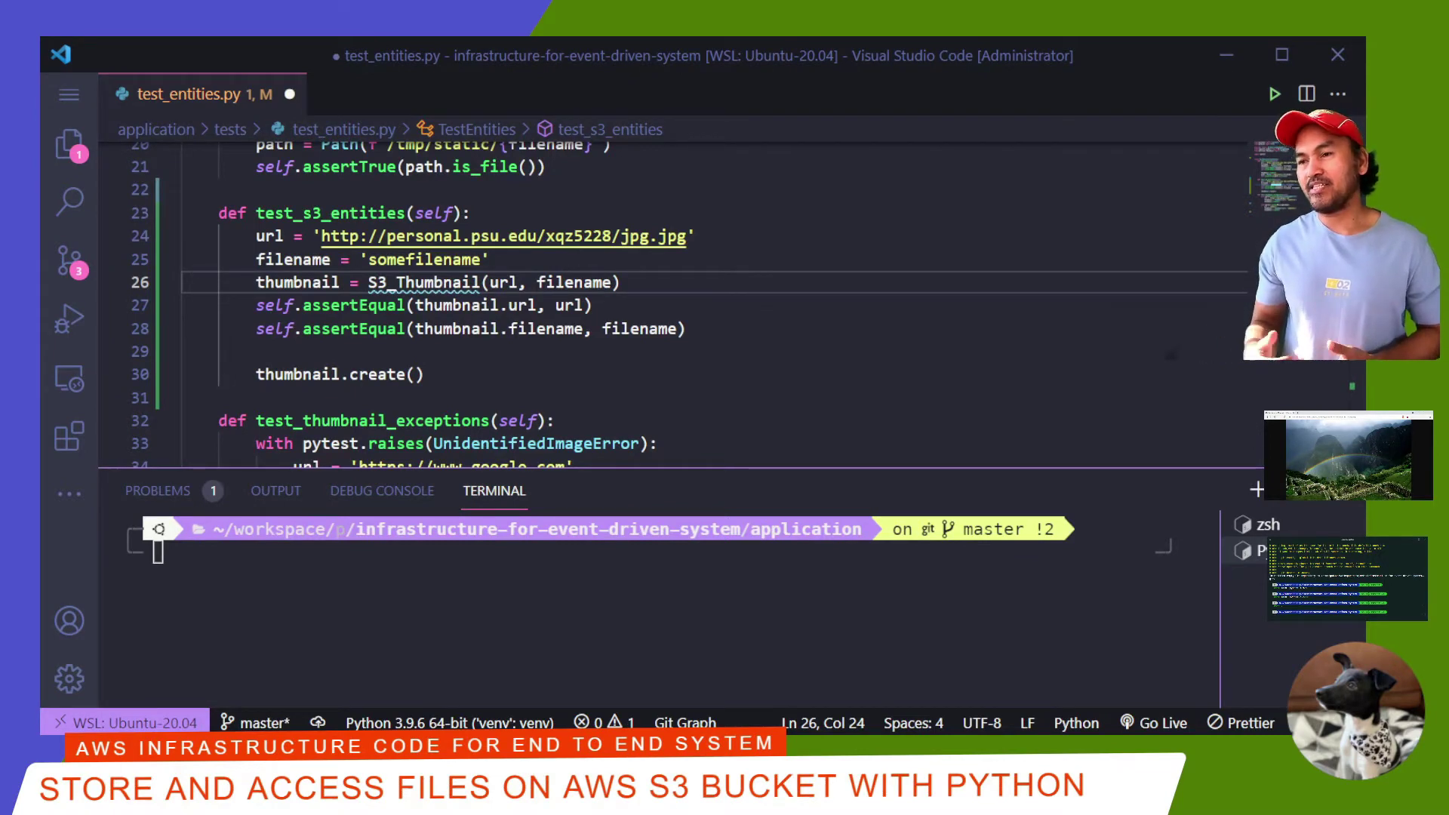
pyautogui.hotkey('ctrl', 's')
pyautogui.write('pytest tests/test_entities.py')
pyautogui.press('Return')
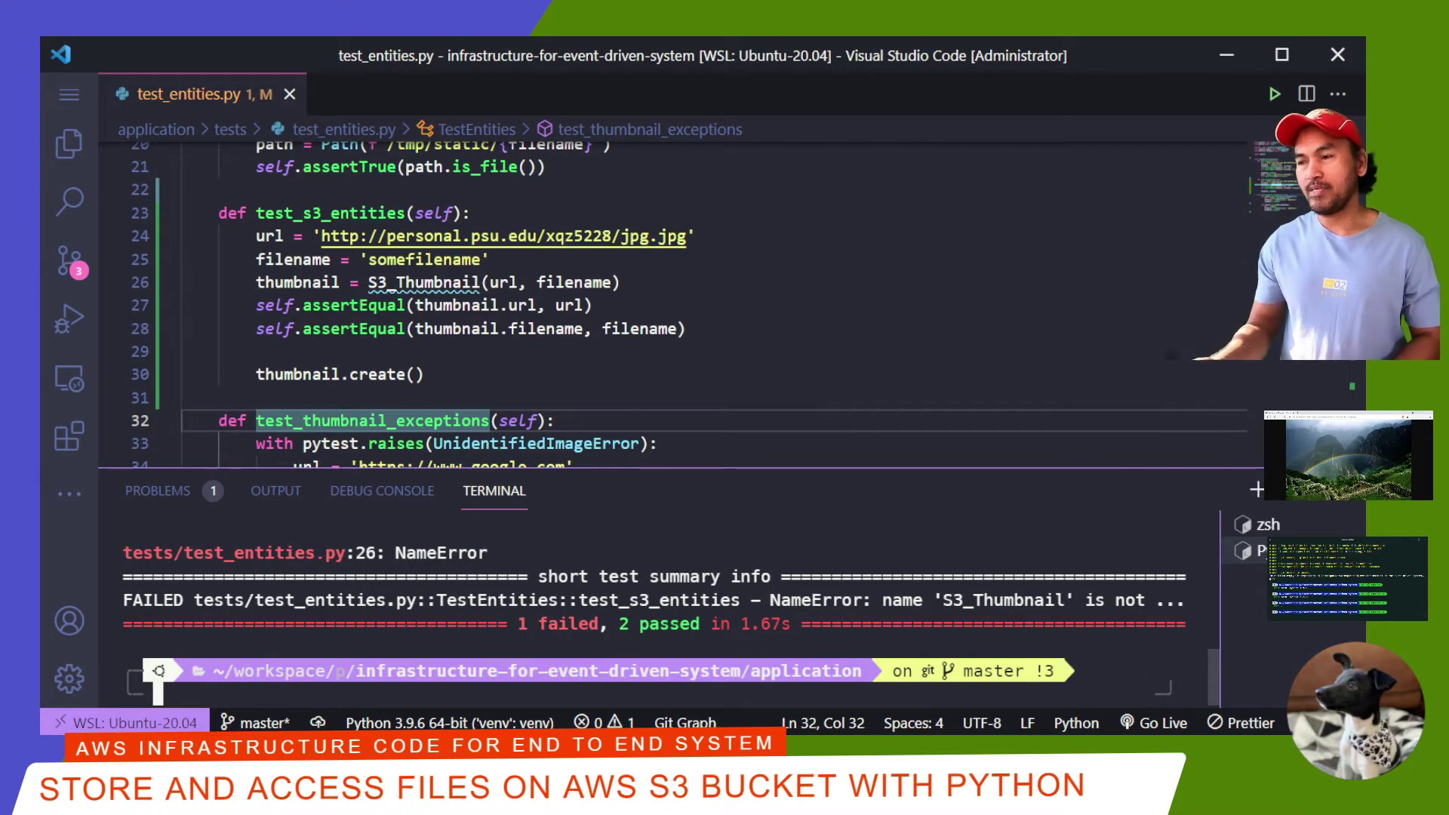
# - Open entities/thumbnail.py to extend the Thumbnail entity class
pyautogui.hotkey('ctrl', 'b')
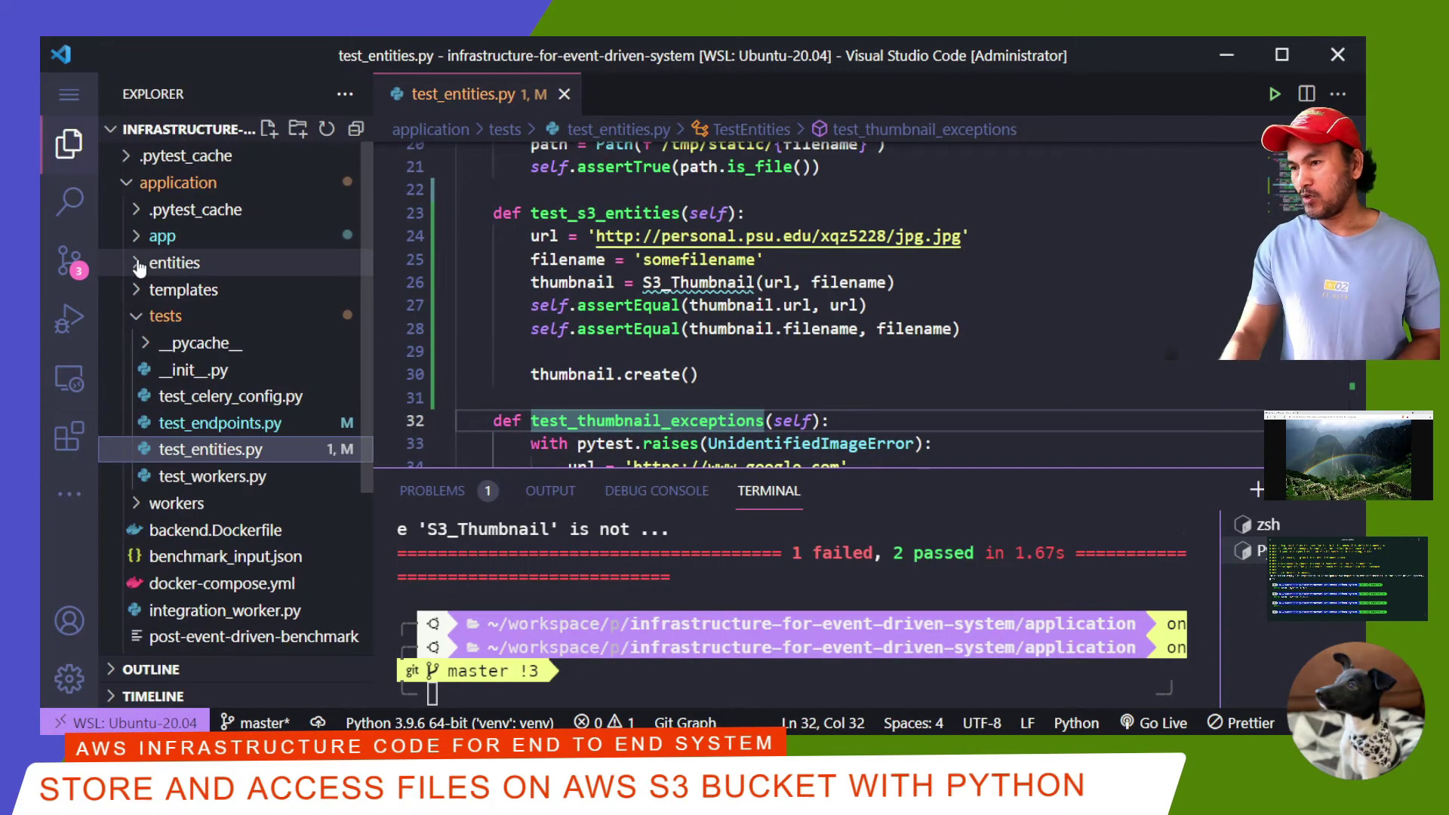
pyautogui.click(174, 264)
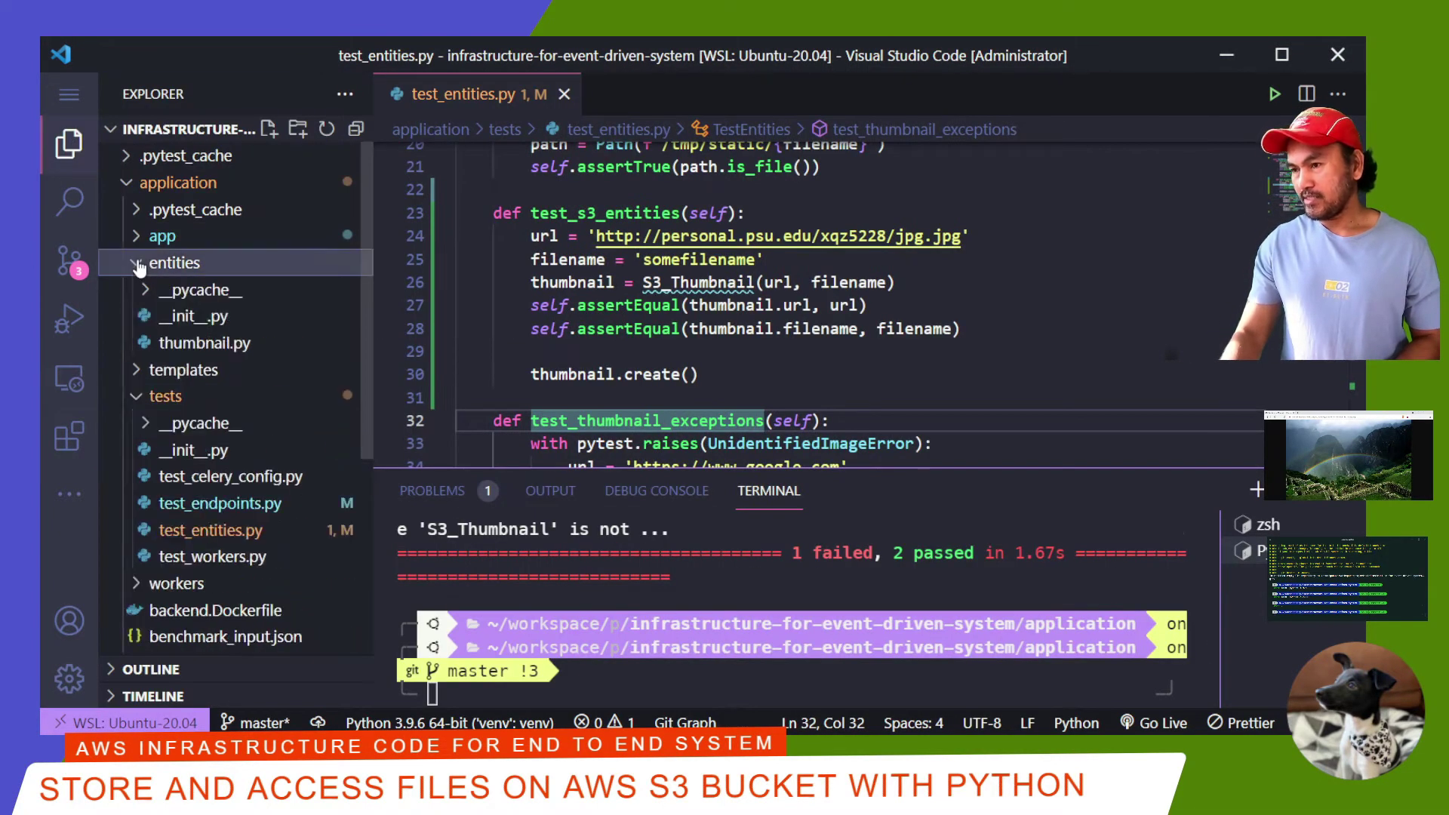
pyautogui.click(204, 344)
pyautogui.hotkey('ctrl', 'b')
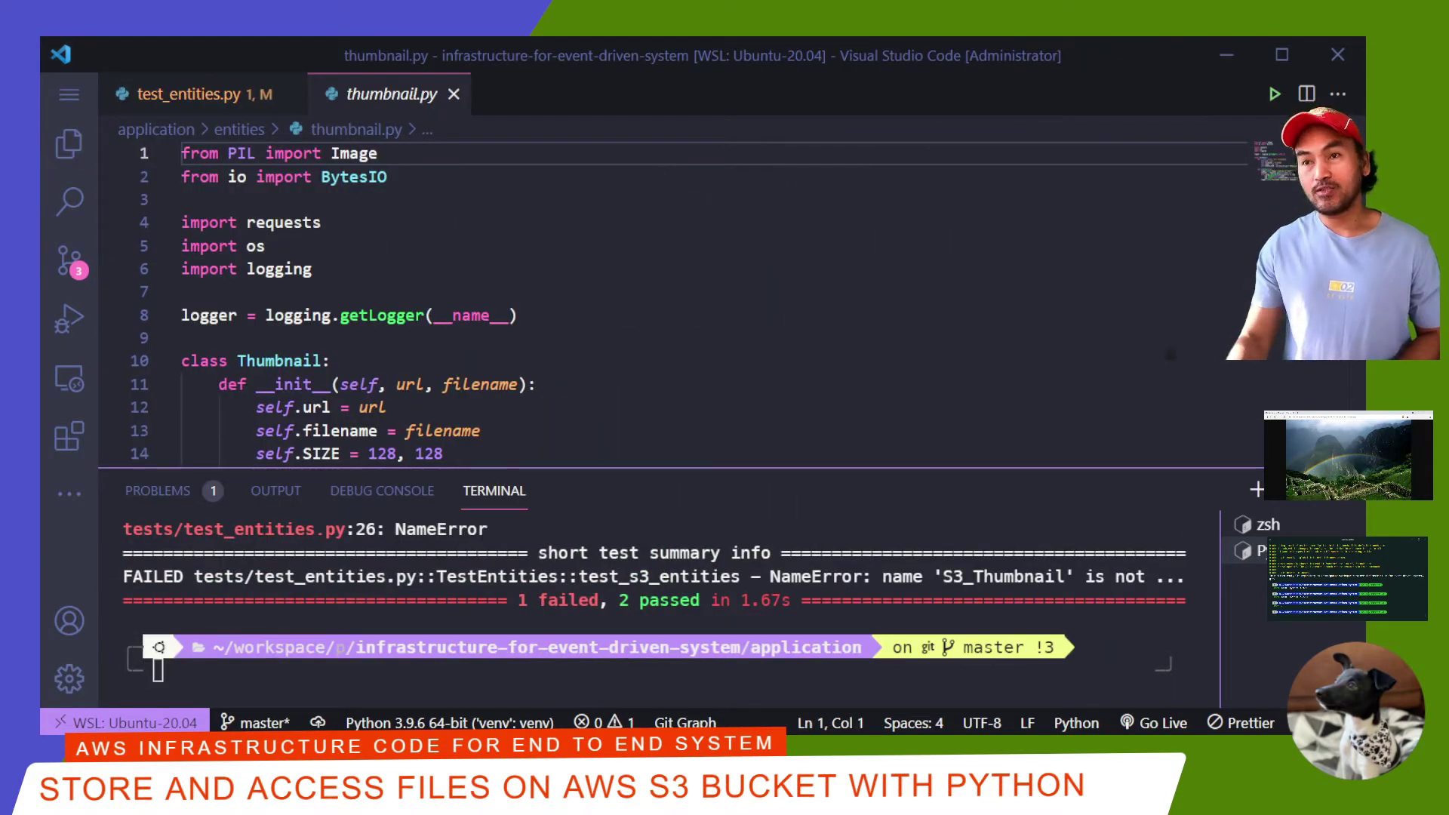
pyautogui.scroll(-1, 680, 305)
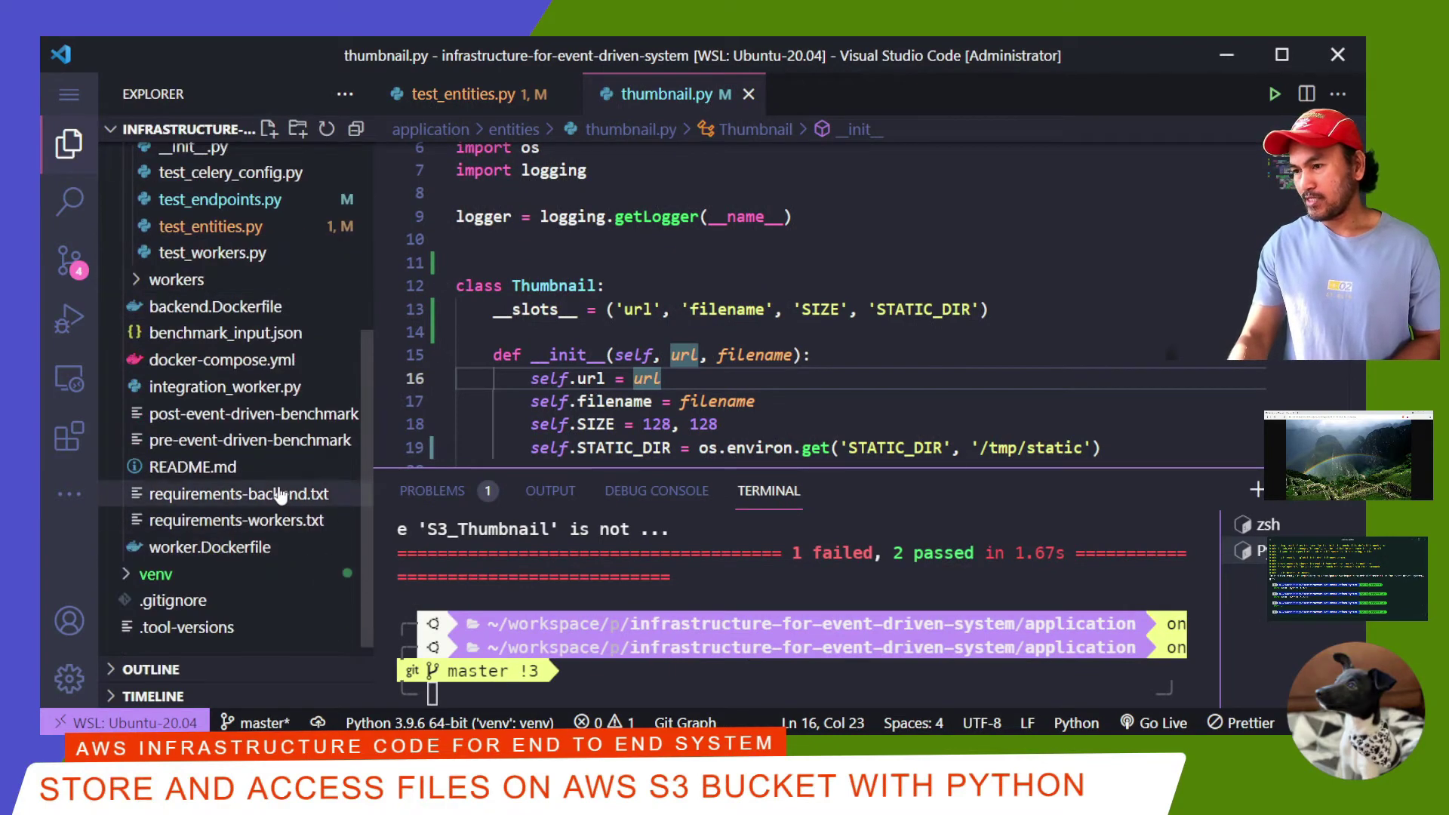
# - Add boto3 to requirements-backend.txt and requirements-workers.txt
pyautogui.click(237, 493)
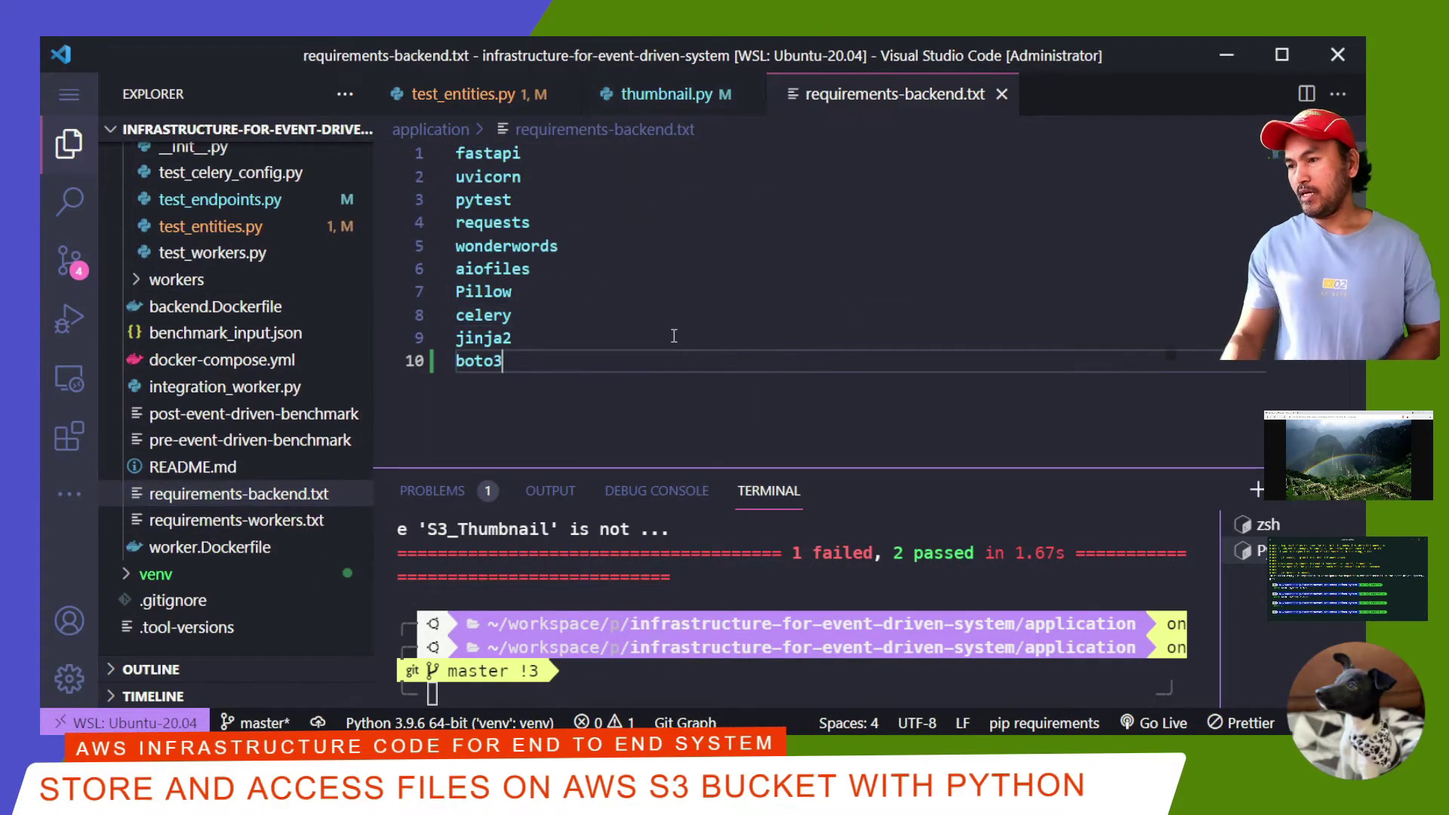
pyautogui.hotkey('ctrl', 's')
pyautogui.moveTo(239, 340)
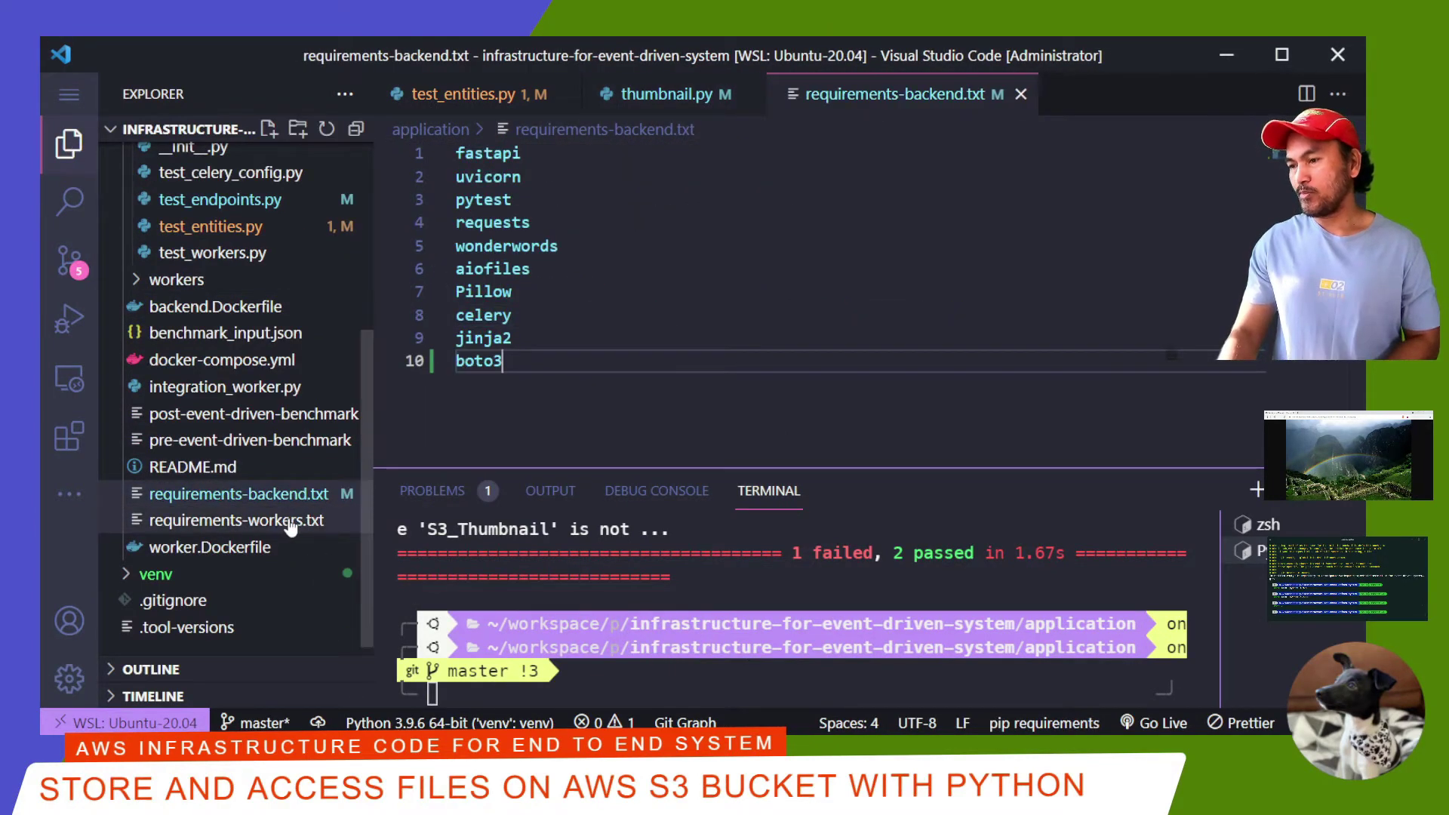
pyautogui.click(235, 520)
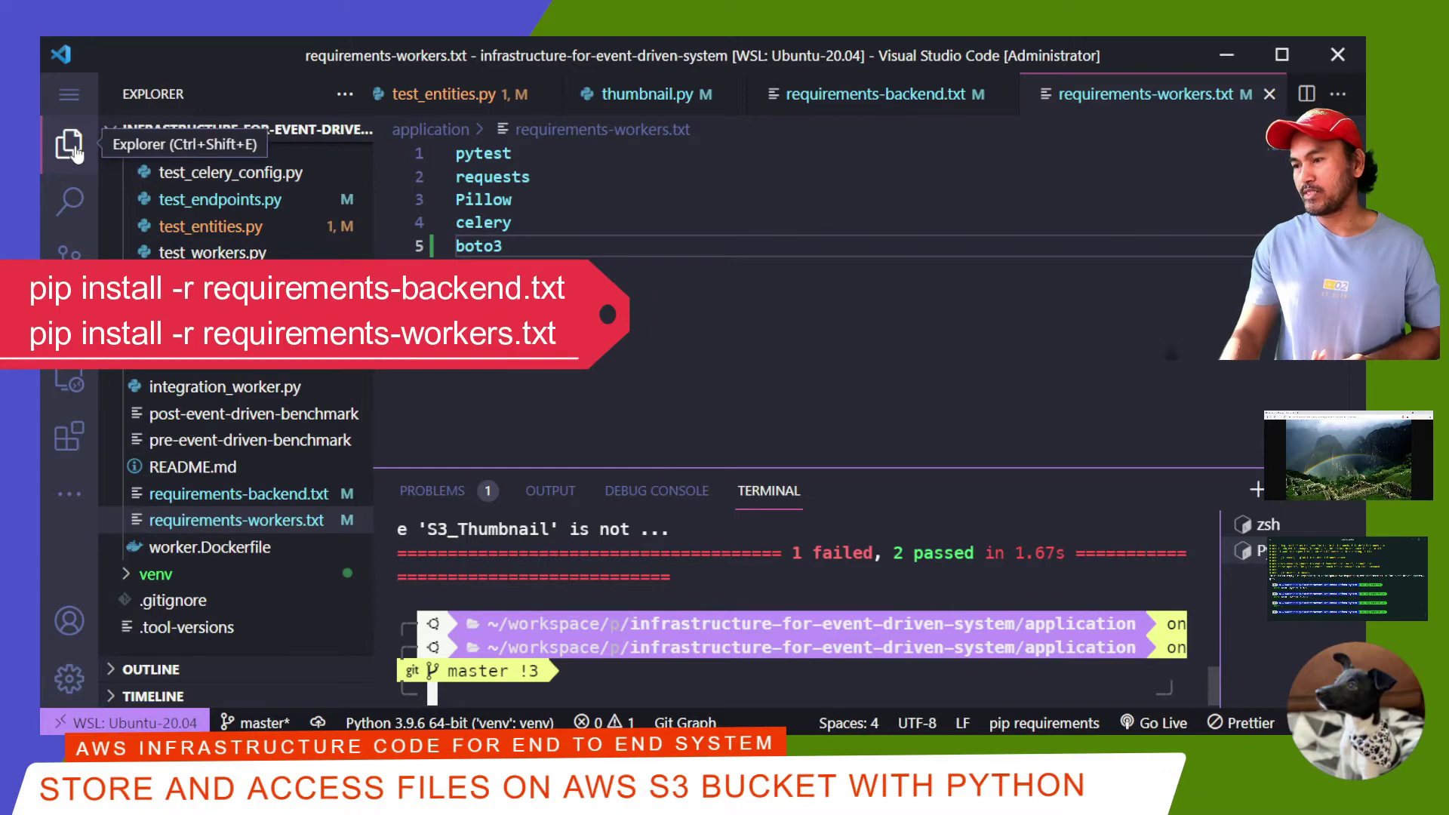
pyautogui.click(70, 143)
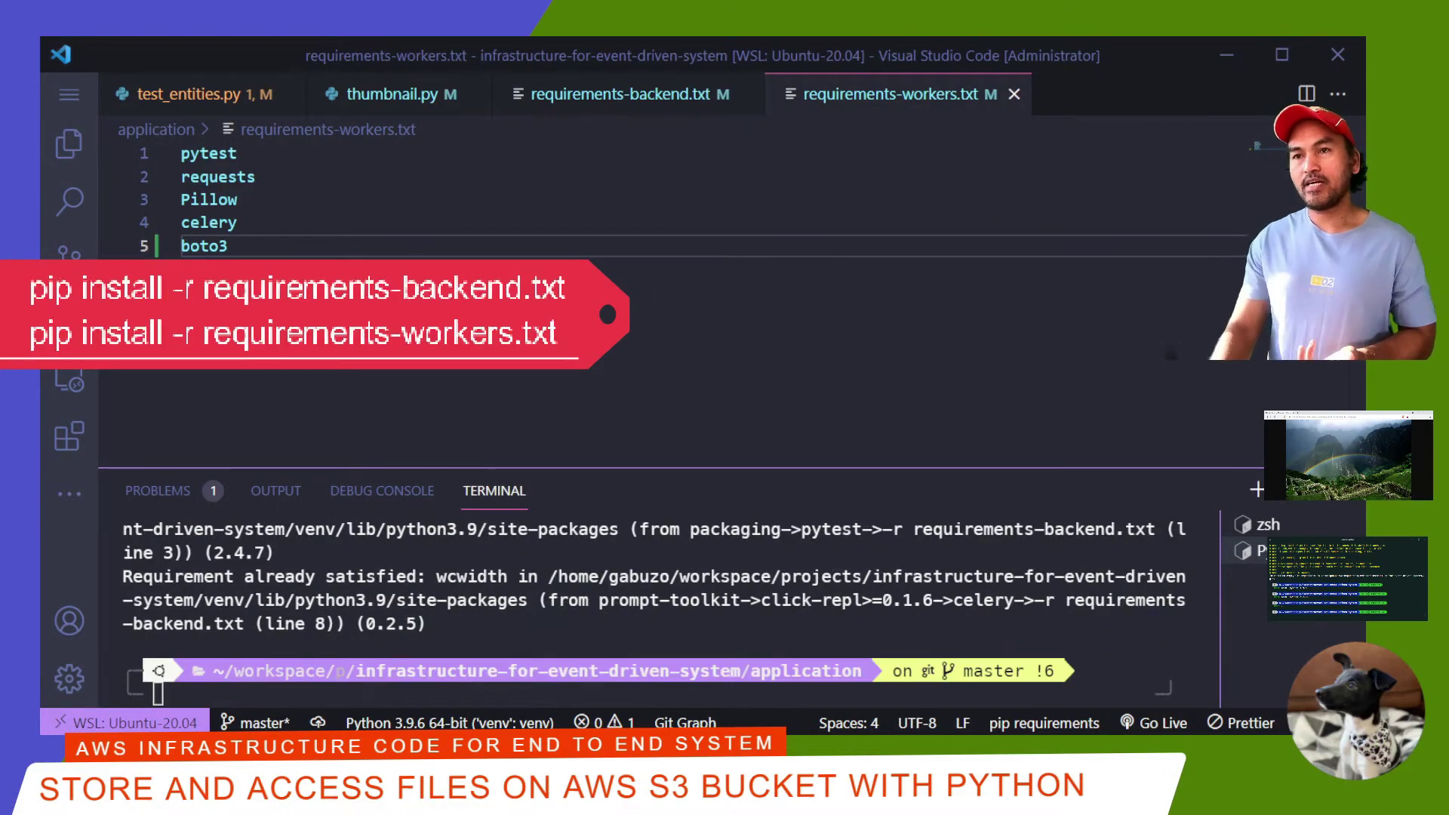
# - Import S3_Thumbnail from entities.thumbnail, review endpoint_url, and rerun the entity tests
pyautogui.click(616, 153)
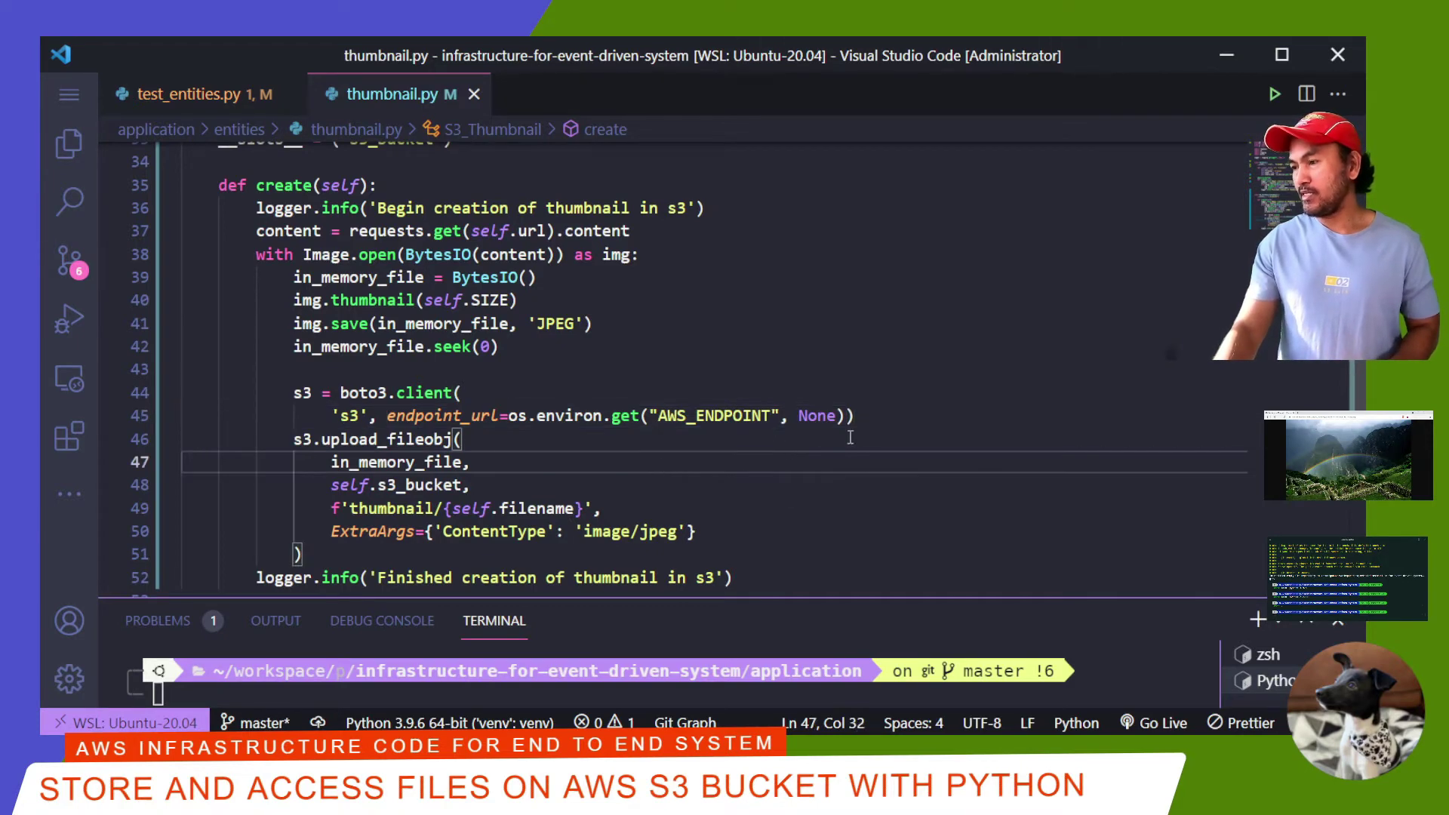
pyautogui.click(454, 416)
pyautogui.doubleClick(454, 415)
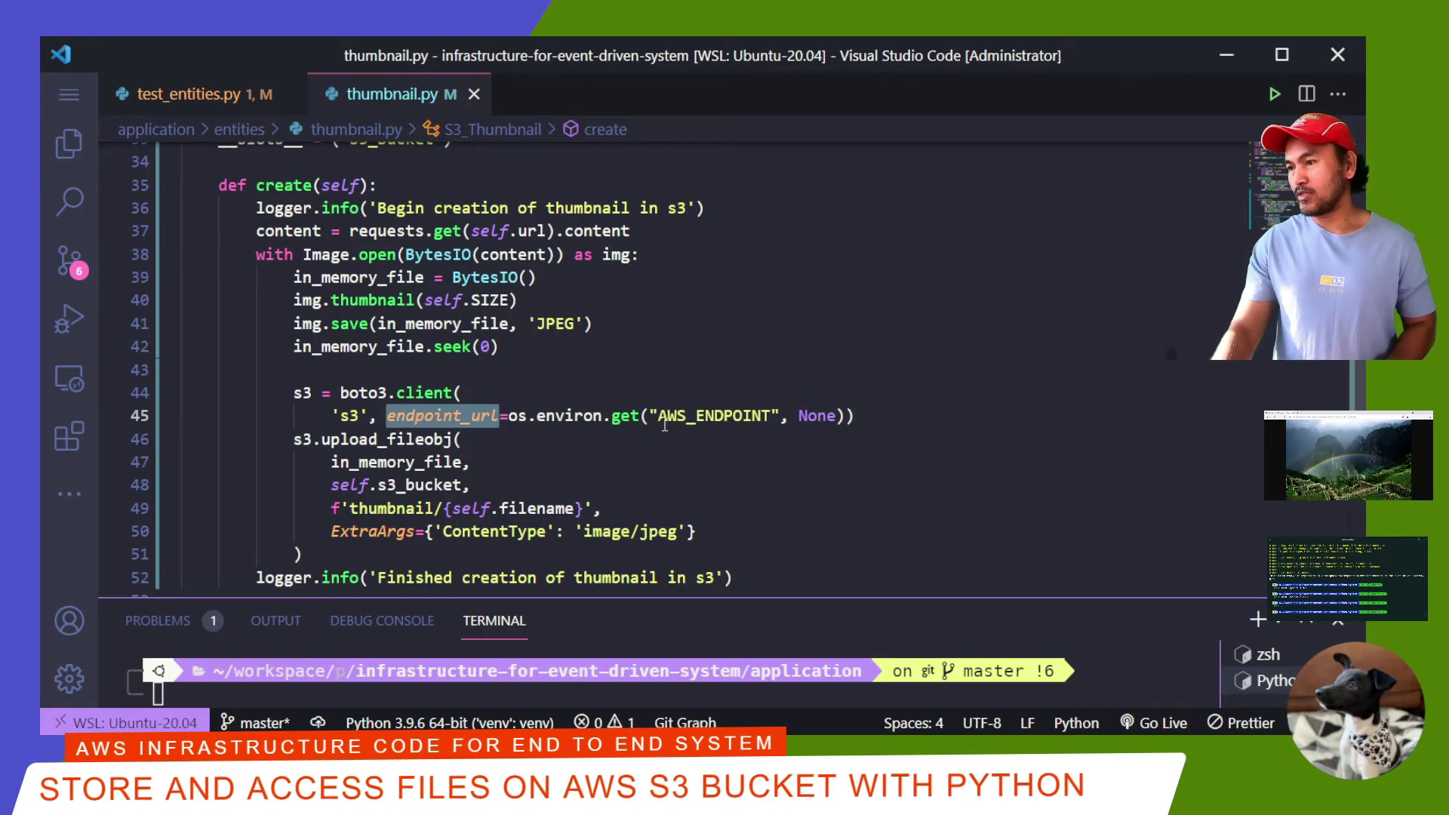
pyautogui.moveTo(680, 600); pyautogui.dragTo(679, 391)
pyautogui.hotkey('ctrl', 'l')
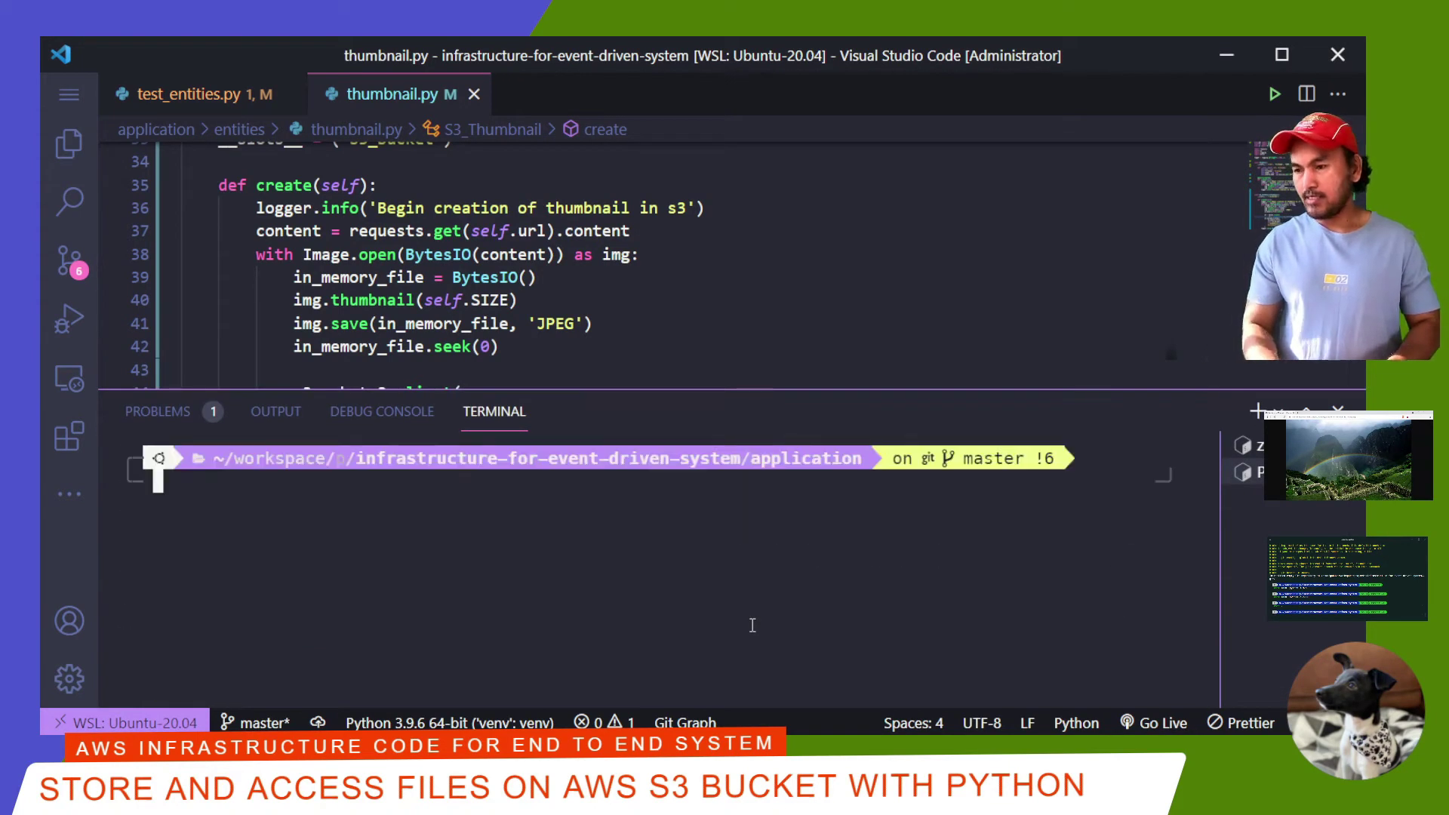
pyautogui.write('pytest')
pyautogui.press('Right')
pyautogui.press('Return')
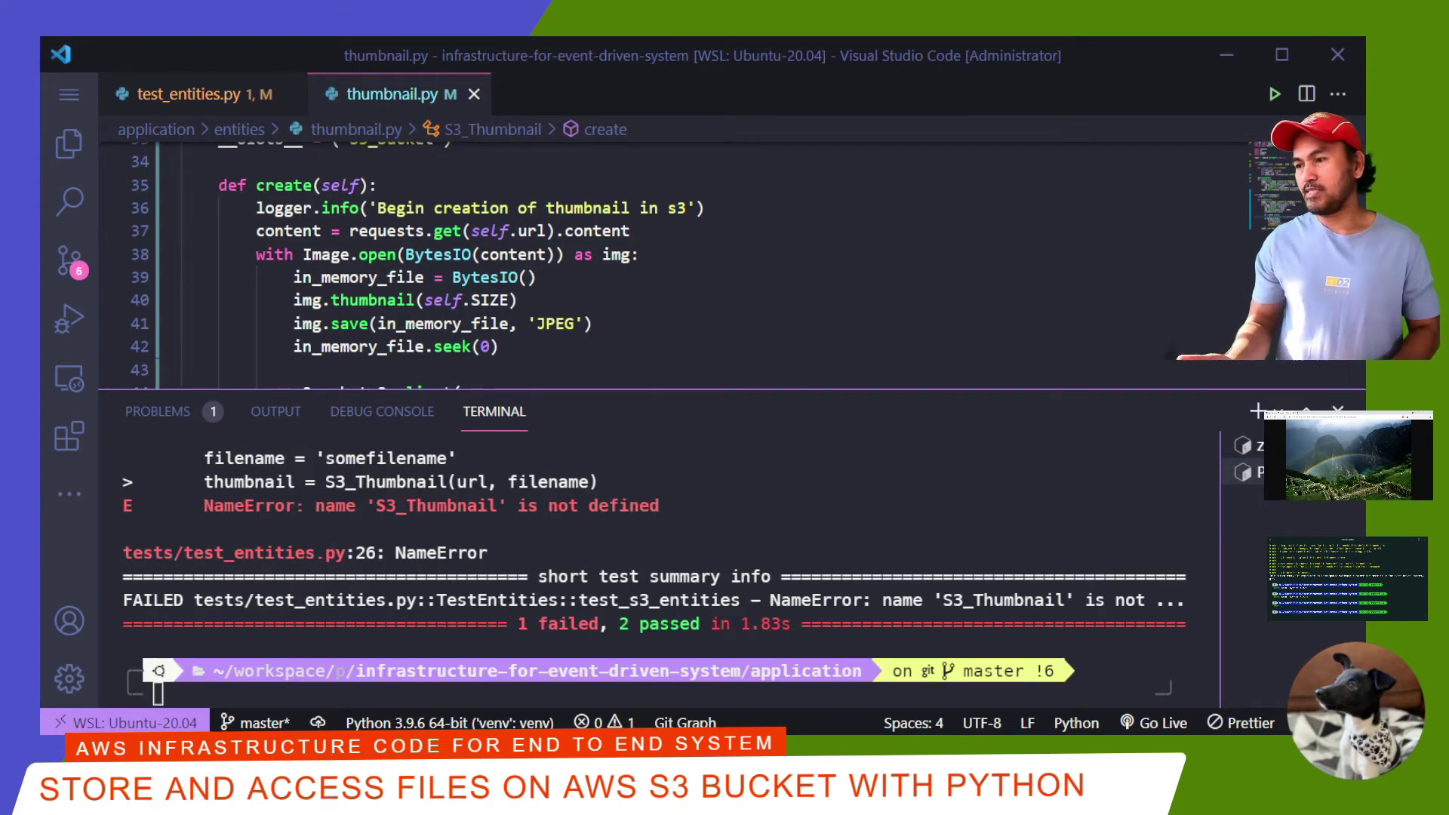
# - Rerun the entity tests with -s output and give the S3 test bucket 'somebucket'
pyautogui.hotkey('ctrl', 'Tab')
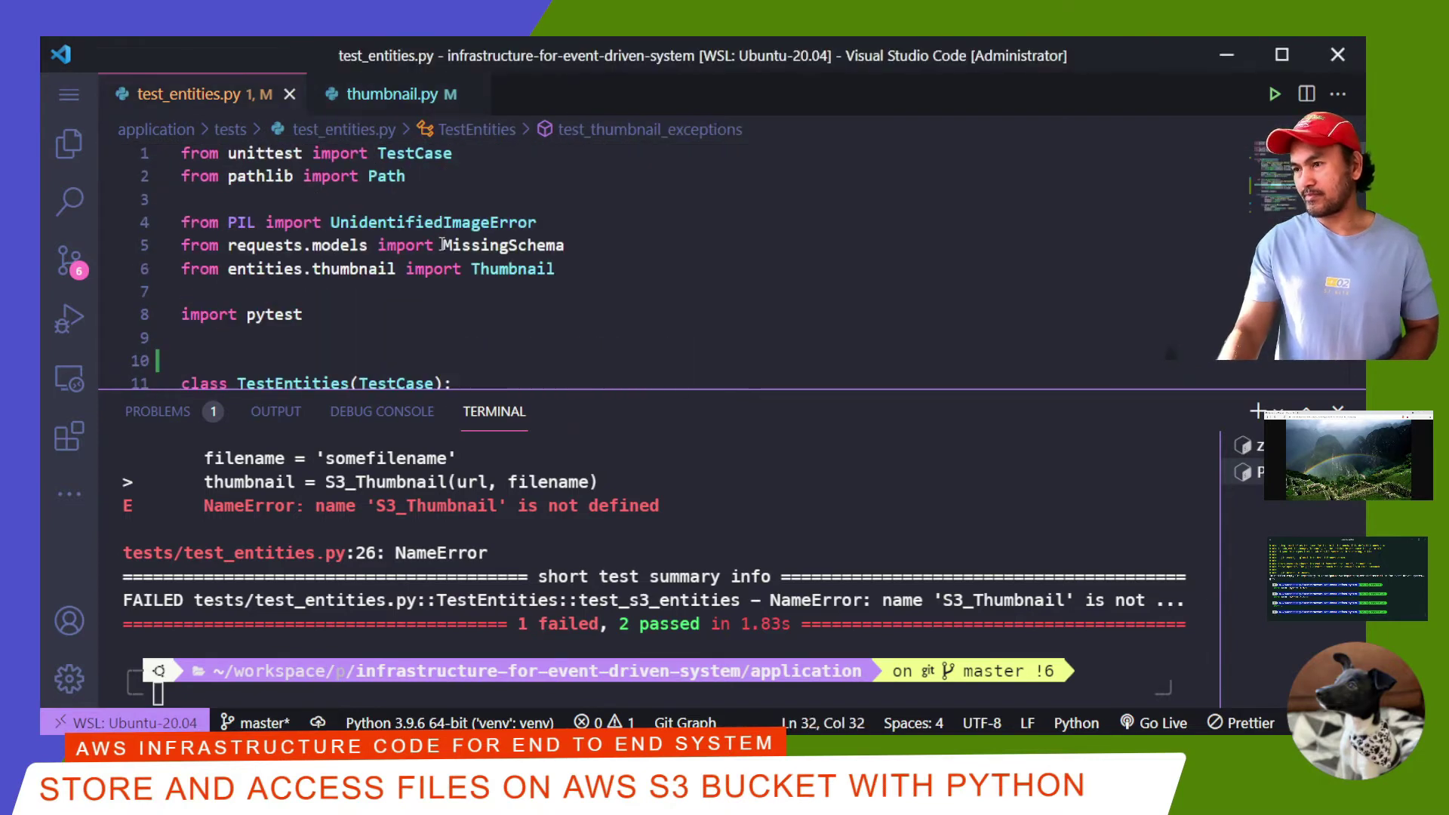
pyautogui.write(', S3_Thumbnail')
pyautogui.hotkey('ctrl', 'l')
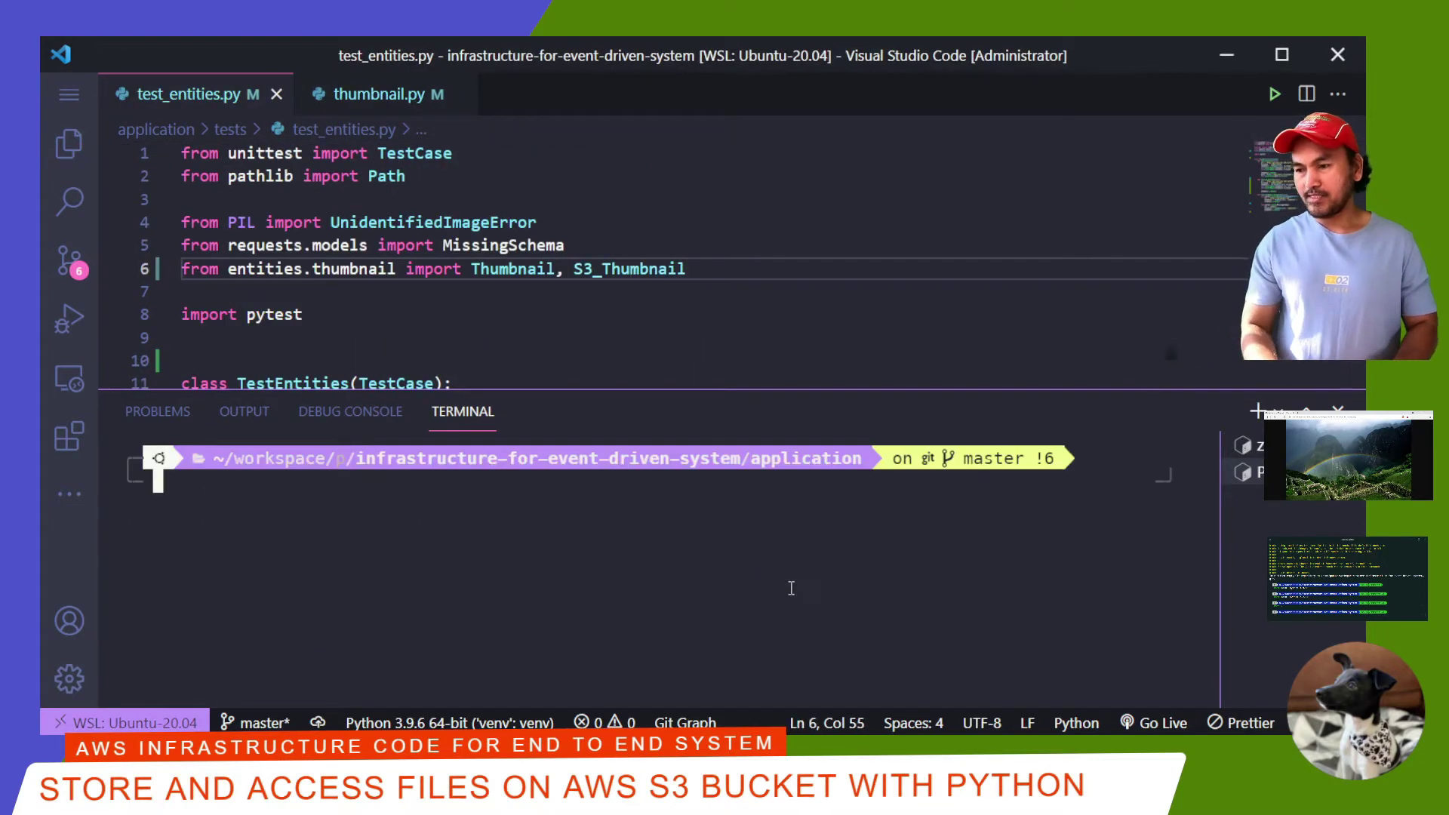
pyautogui.press('Up')
pyautogui.press('Return')
pyautogui.scroll(-7, 680, 261)
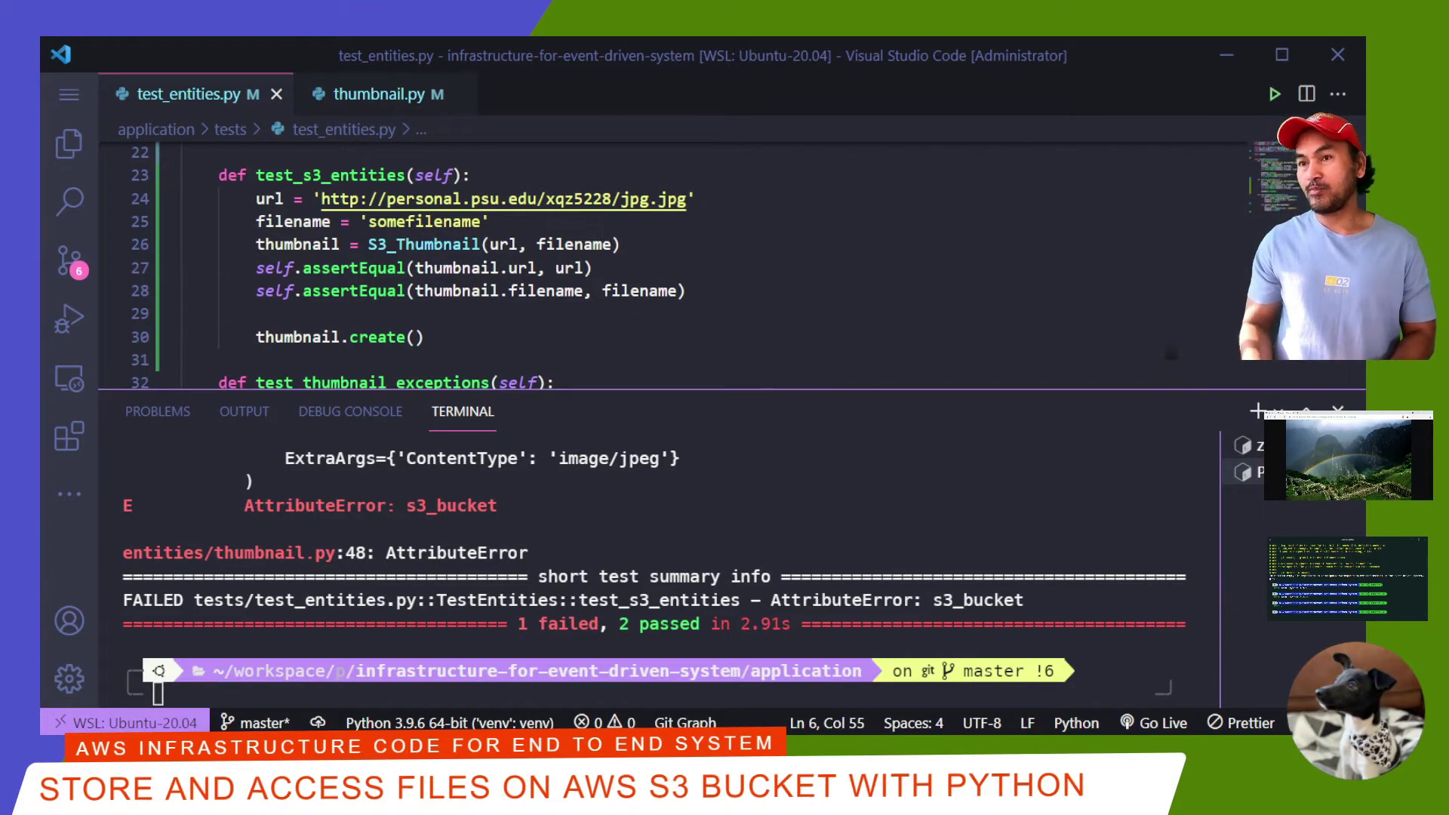
pyautogui.write('bucket_name ')
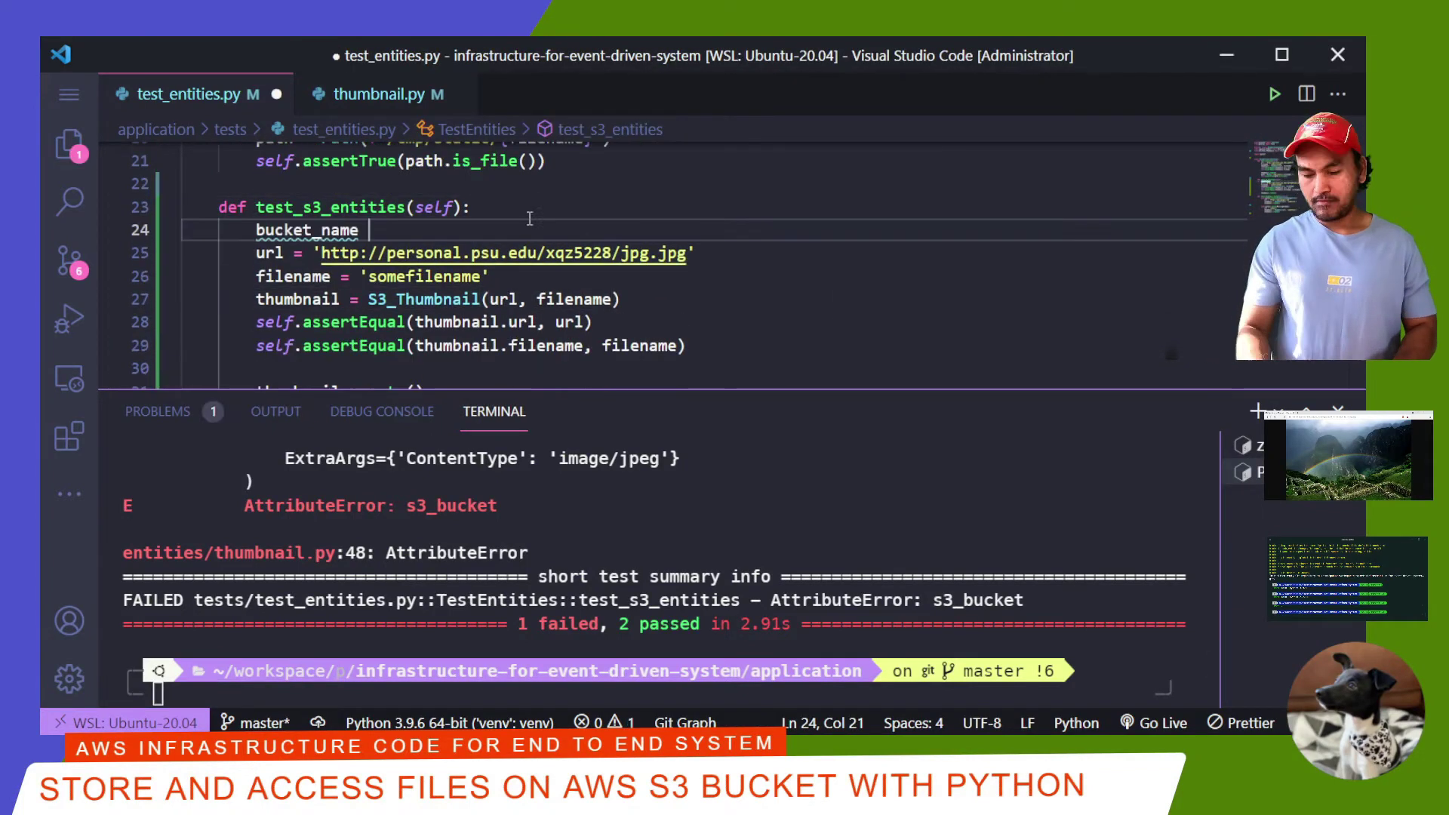
pyautogui.write('= "somebucket"thumbnail.s3_bucket = bucket_name')
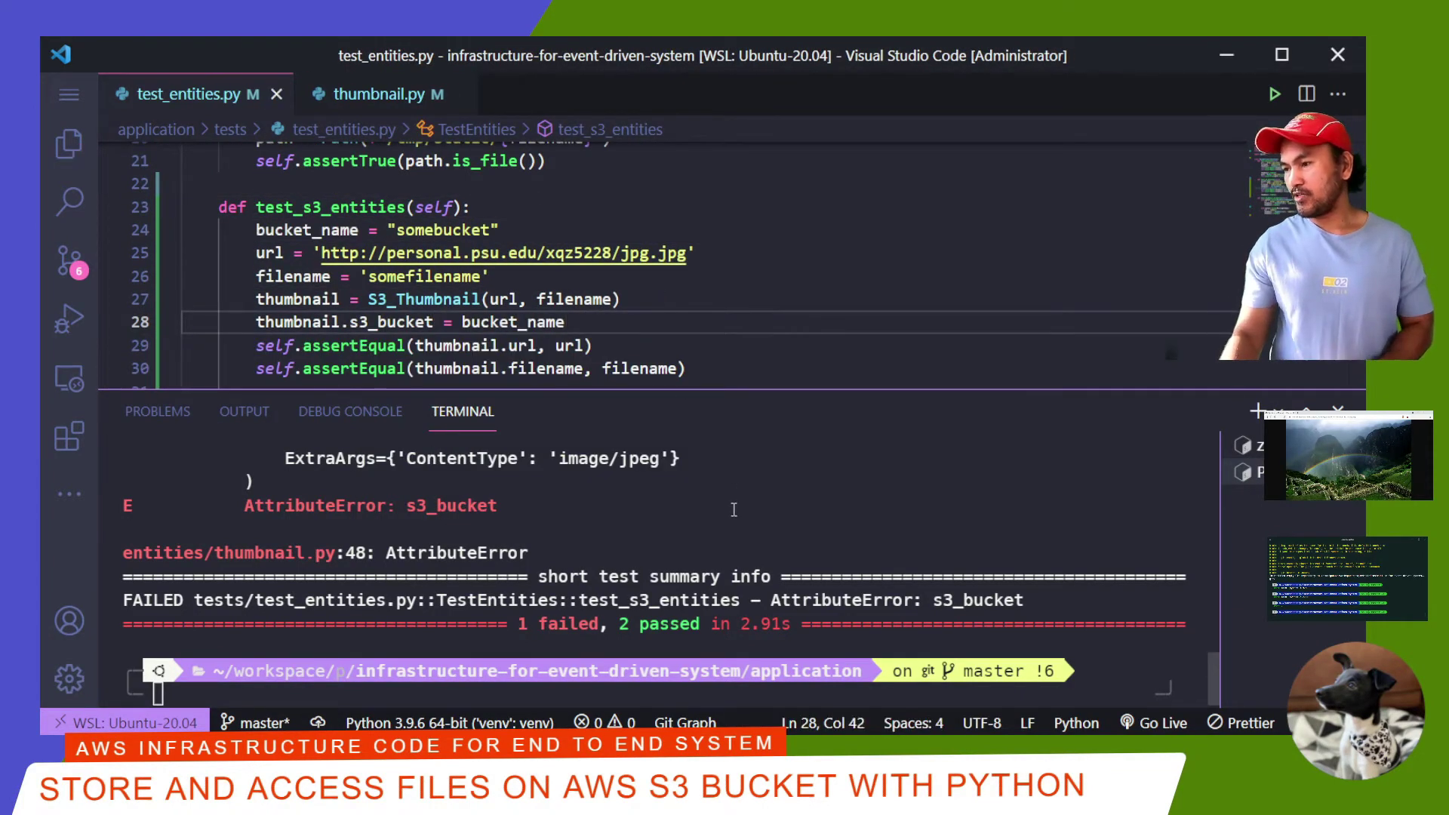
# - Rerun pytest tests/test_entities.py -s so all three entity tests pass
pyautogui.click(734, 511)
pyautogui.press('Up')
pyautogui.press('Return')
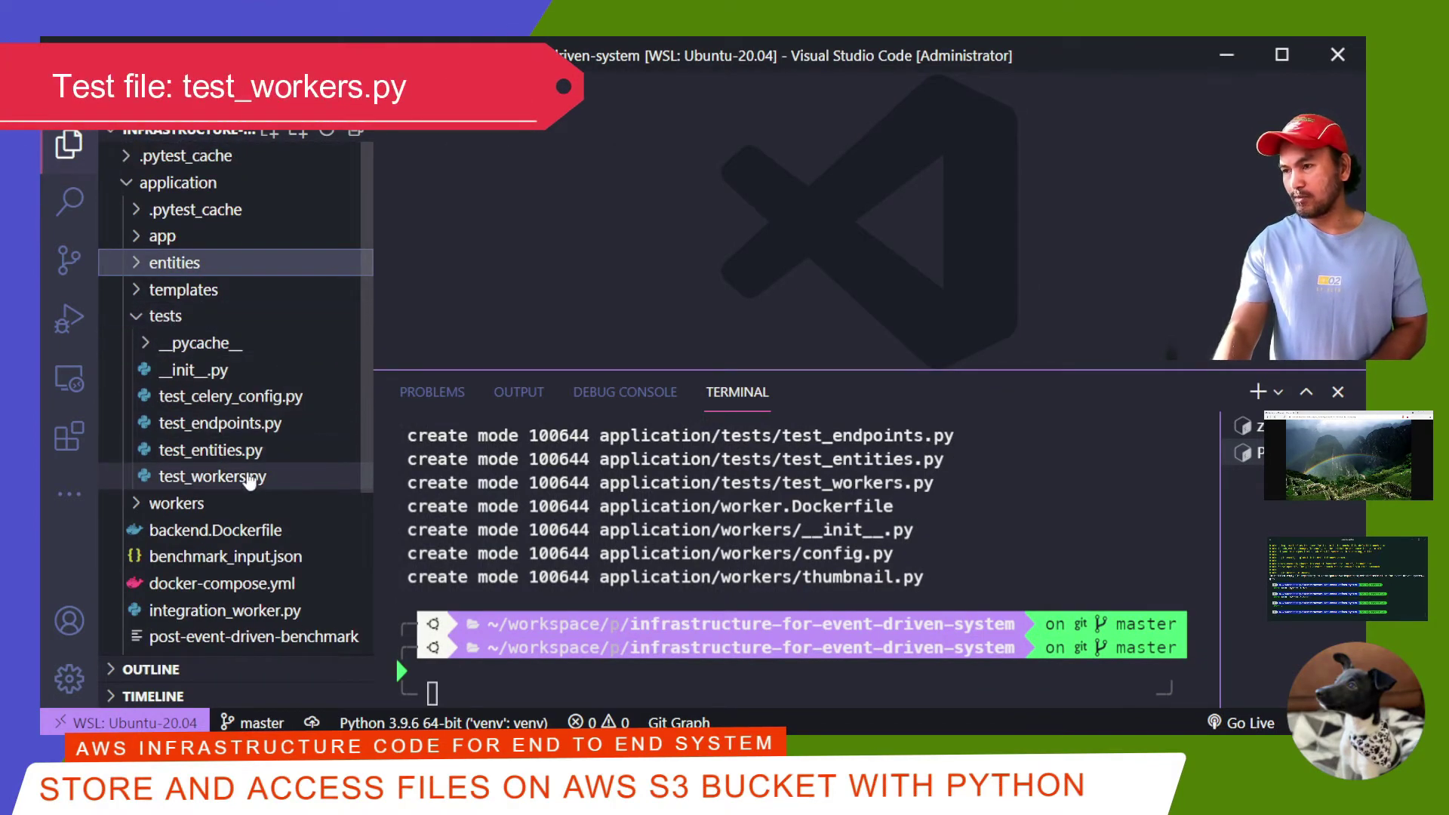
# - Write test_s3_thumbnail in tests/test_workers.py with a mocked somebucket and key assertion
pyautogui.click(212, 475)
pyautogui.hotkey('ctrl', 'b')
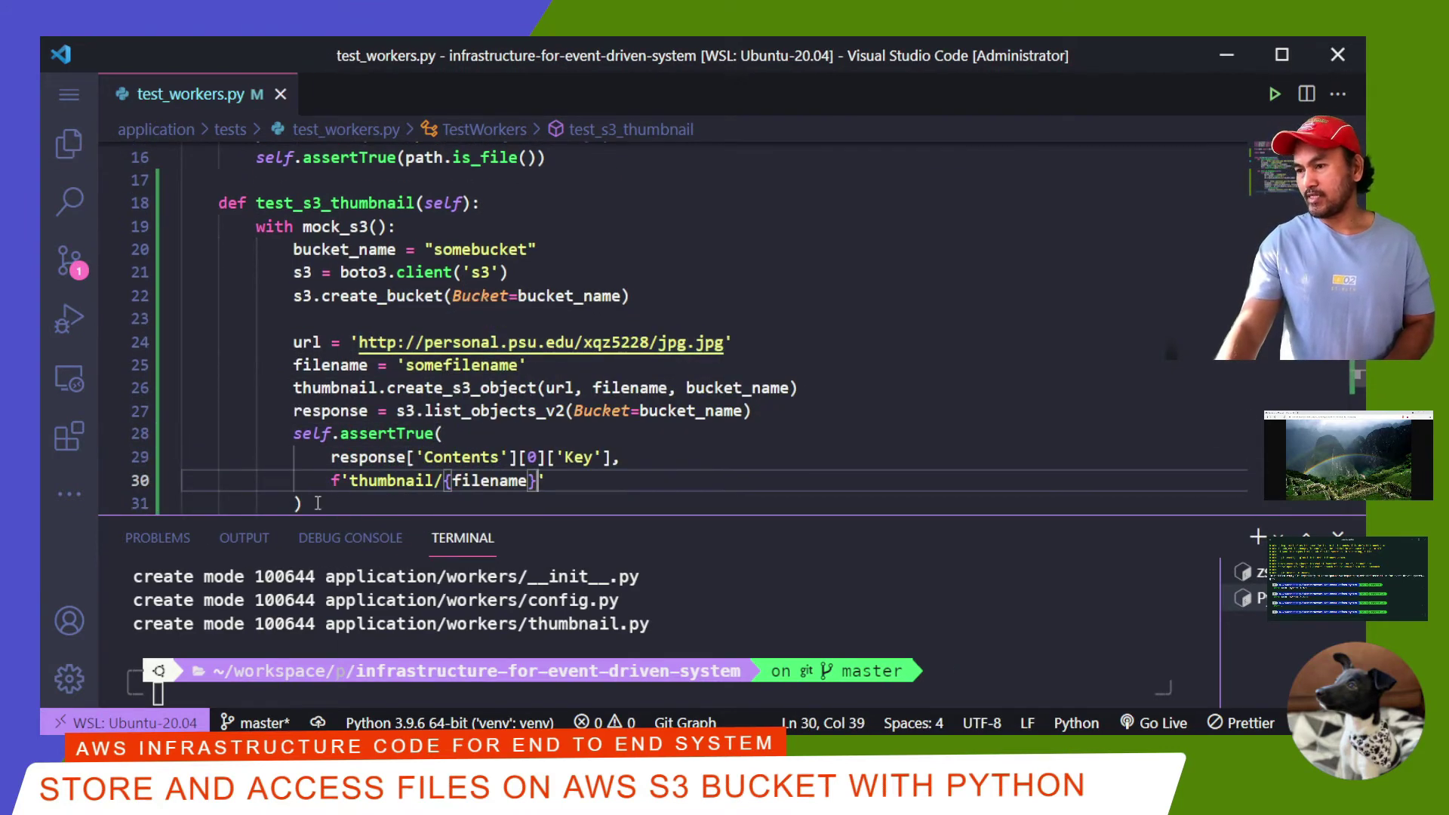
pyautogui.moveTo(306, 458); pyautogui.dragTo(294, 365)
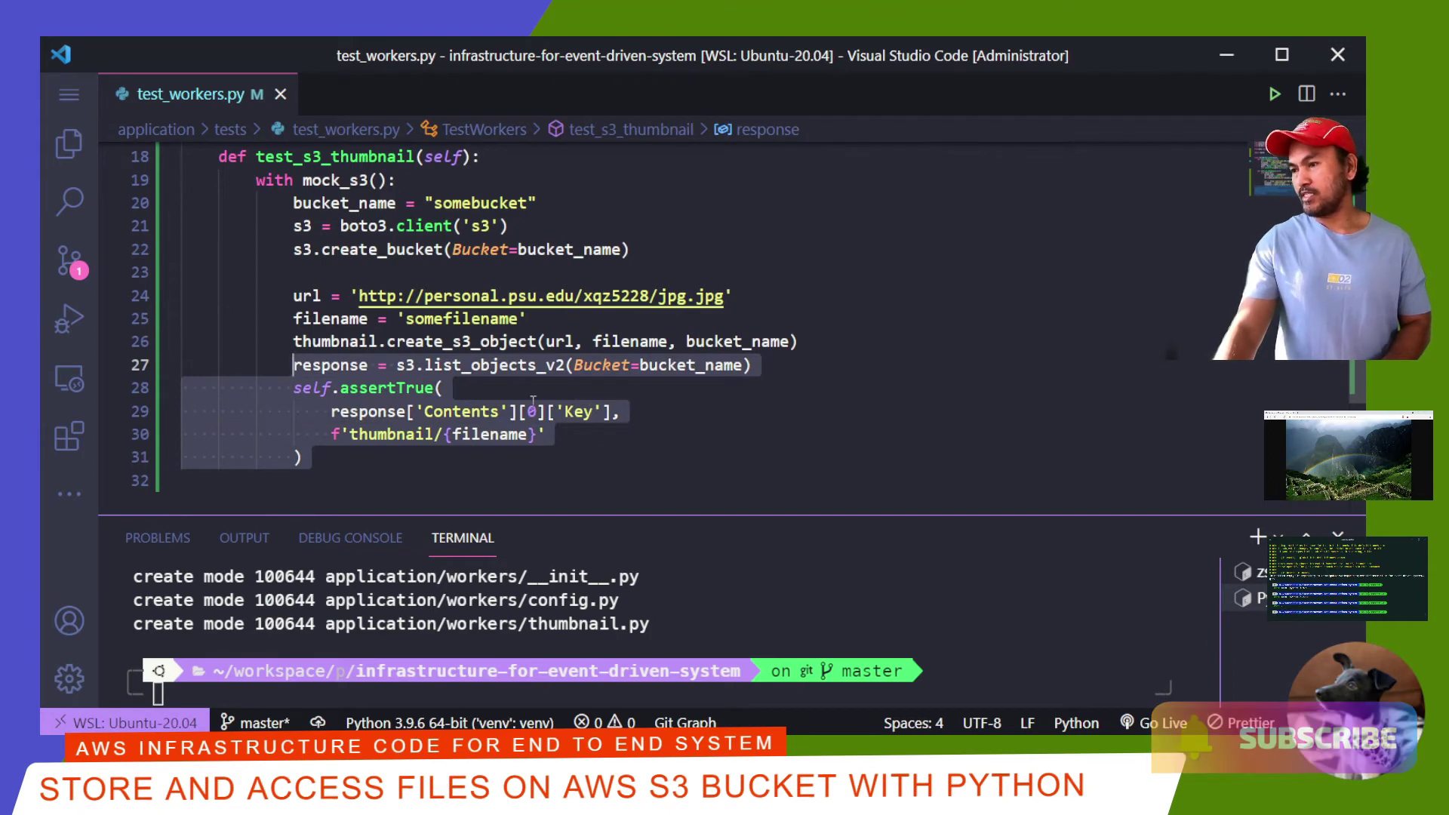
pyautogui.click(668, 364)
pyautogui.moveTo(726, 517); pyautogui.dragTo(726, 385)
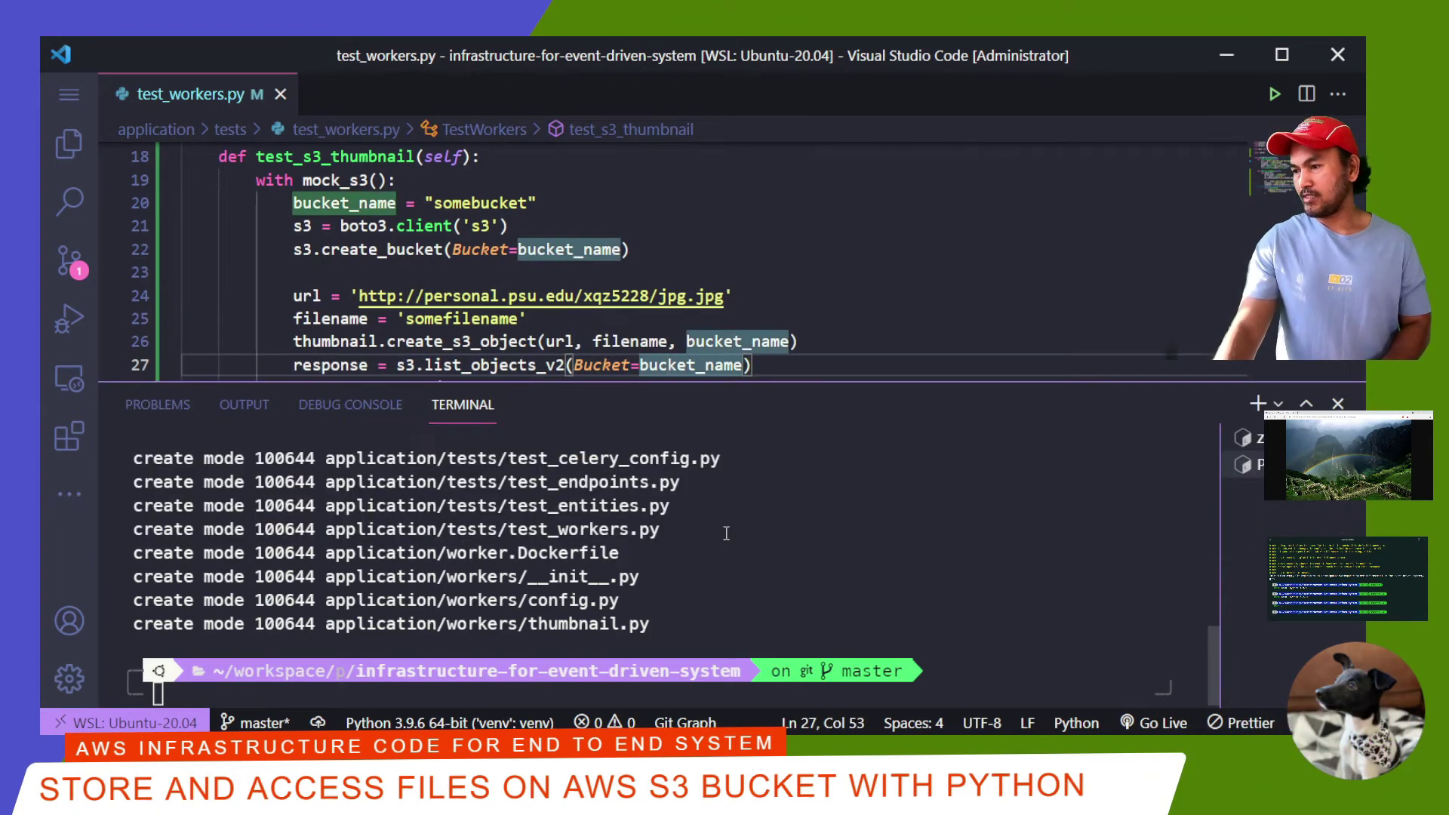
pyautogui.write('clear')
# - Change into the application directory and run the worker tests
pyautogui.press('Return')
pyautogui.write('cd application')
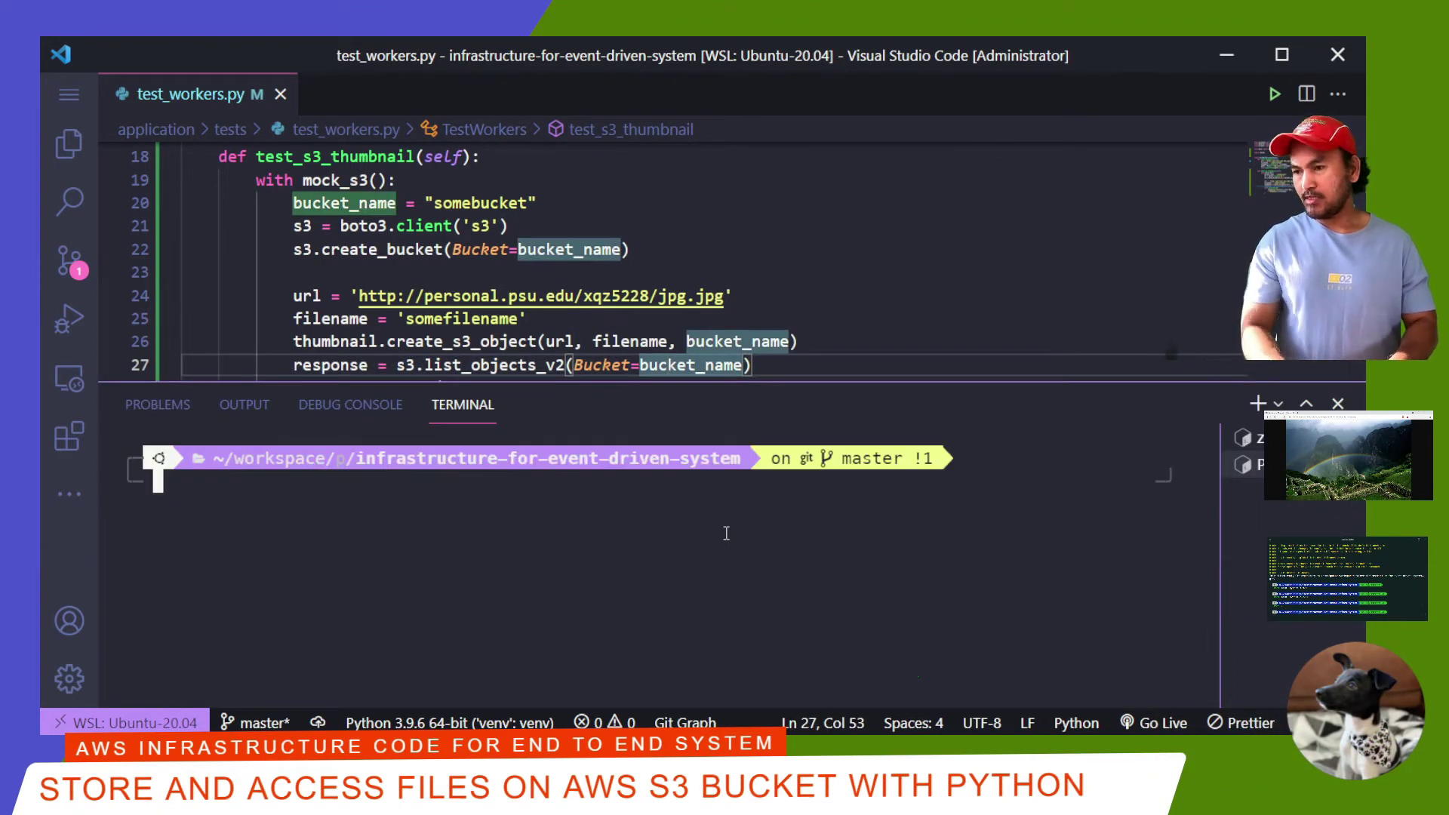
pyautogui.press('Return')
pyautogui.write('pytest tests/test_workers.py')
pyautogui.press('Return')
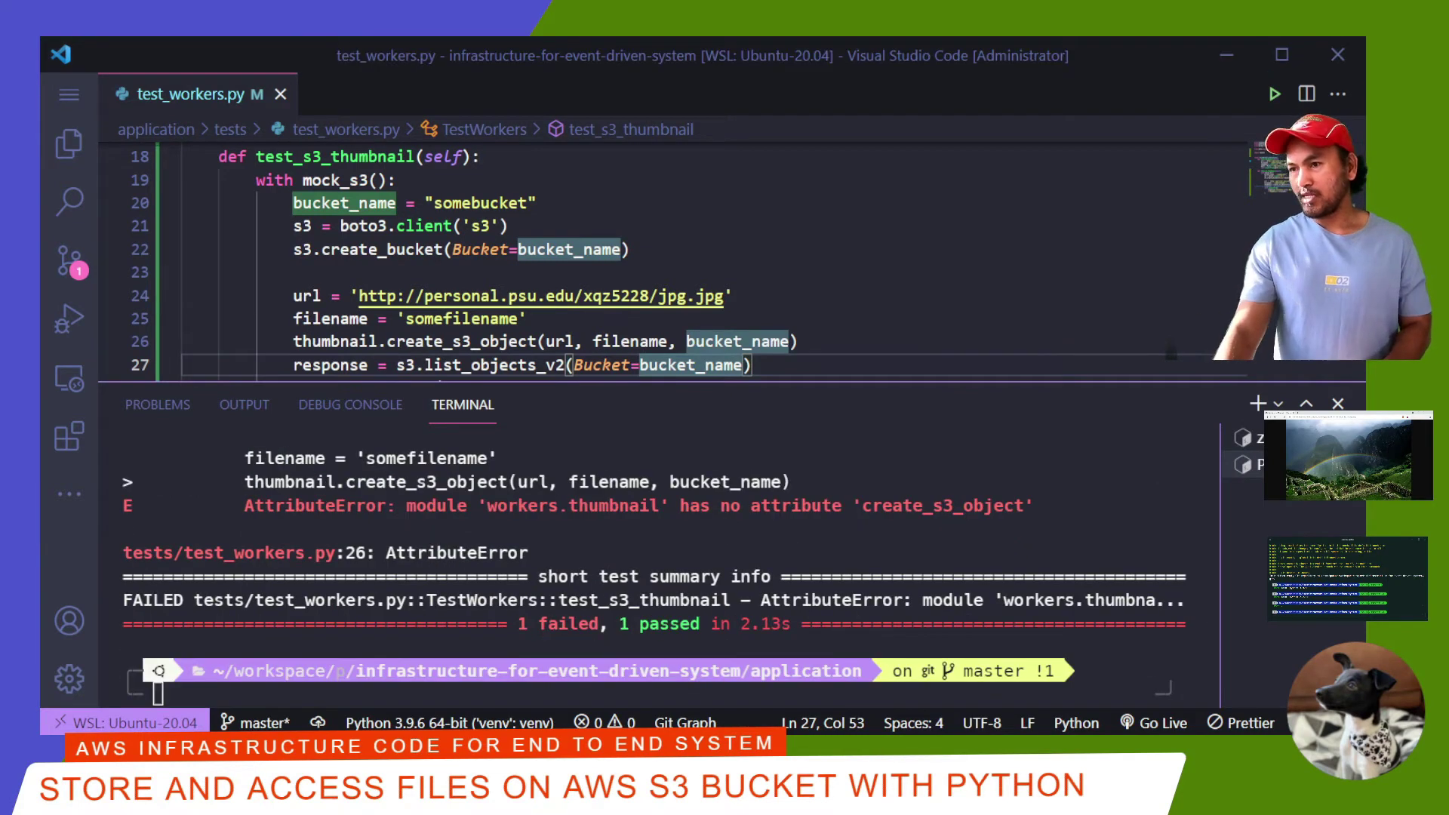
pyautogui.hotkey('ctrl', 'b')
pyautogui.press('Return')
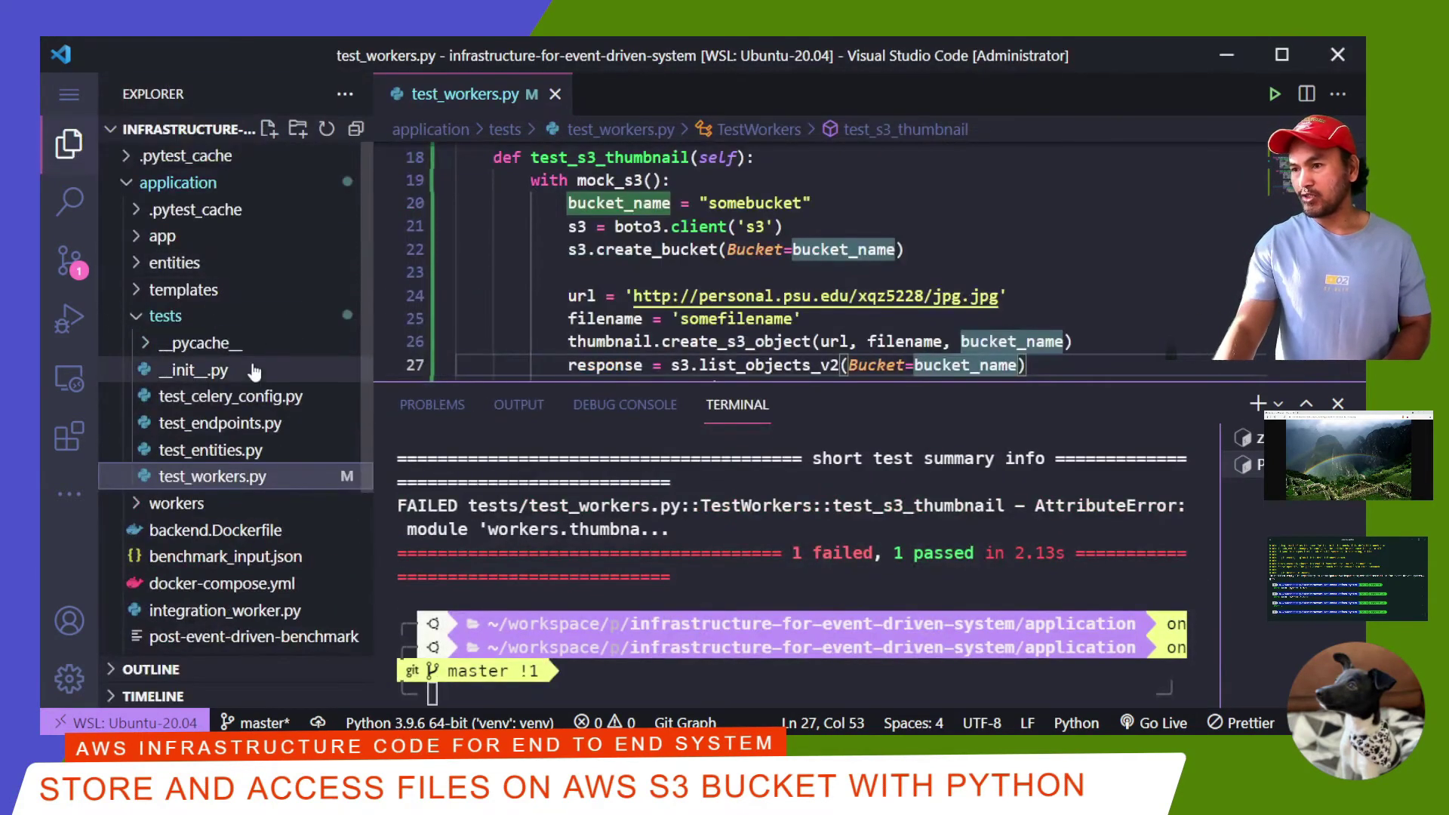
# - Save the changes in workers/thumbnail.py and rerun the worker tests
pyautogui.click(153, 316)
pyautogui.click(170, 341)
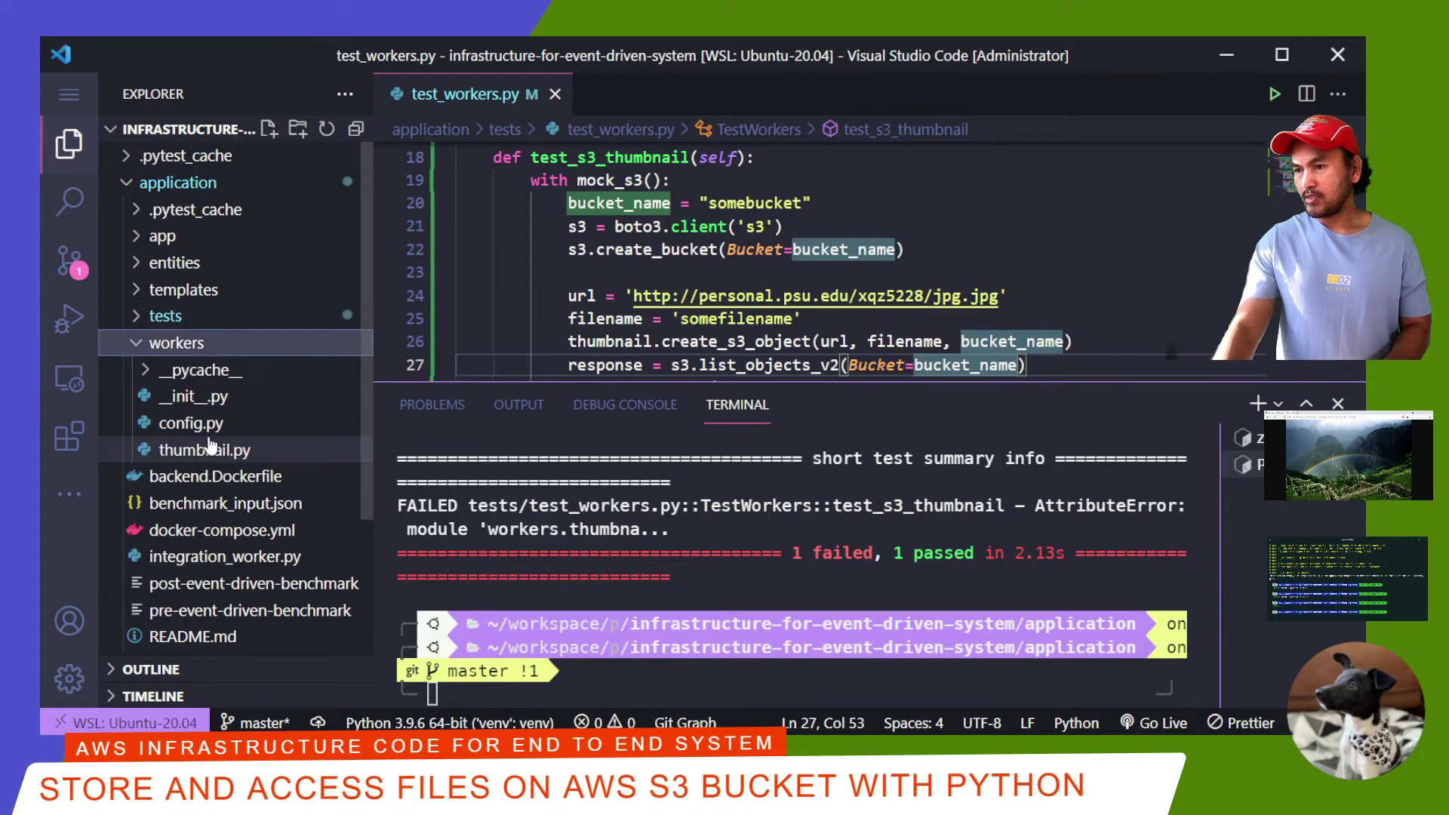
pyautogui.click(205, 450)
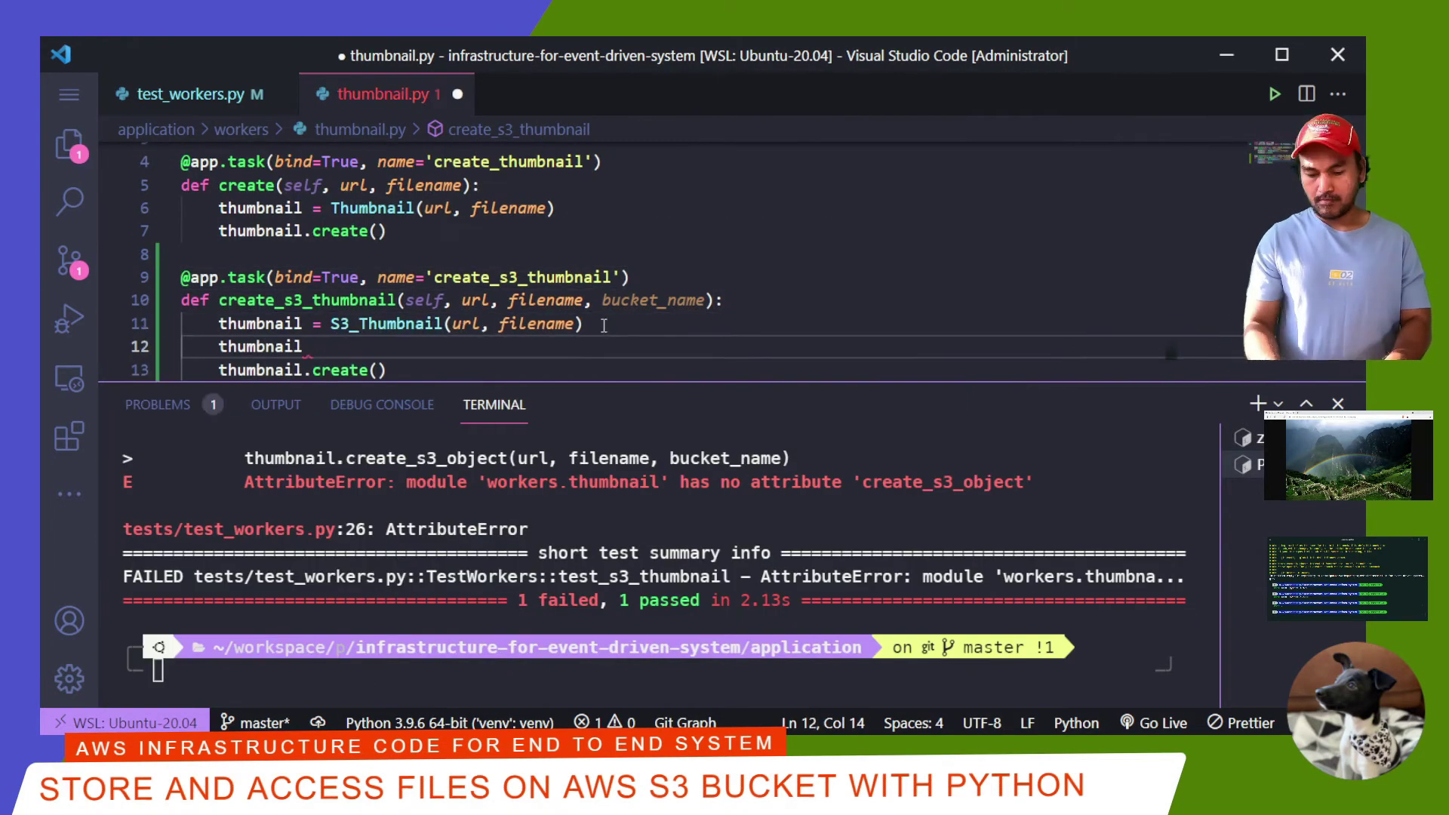
pyautogui.hotkey('ctrl', 's')
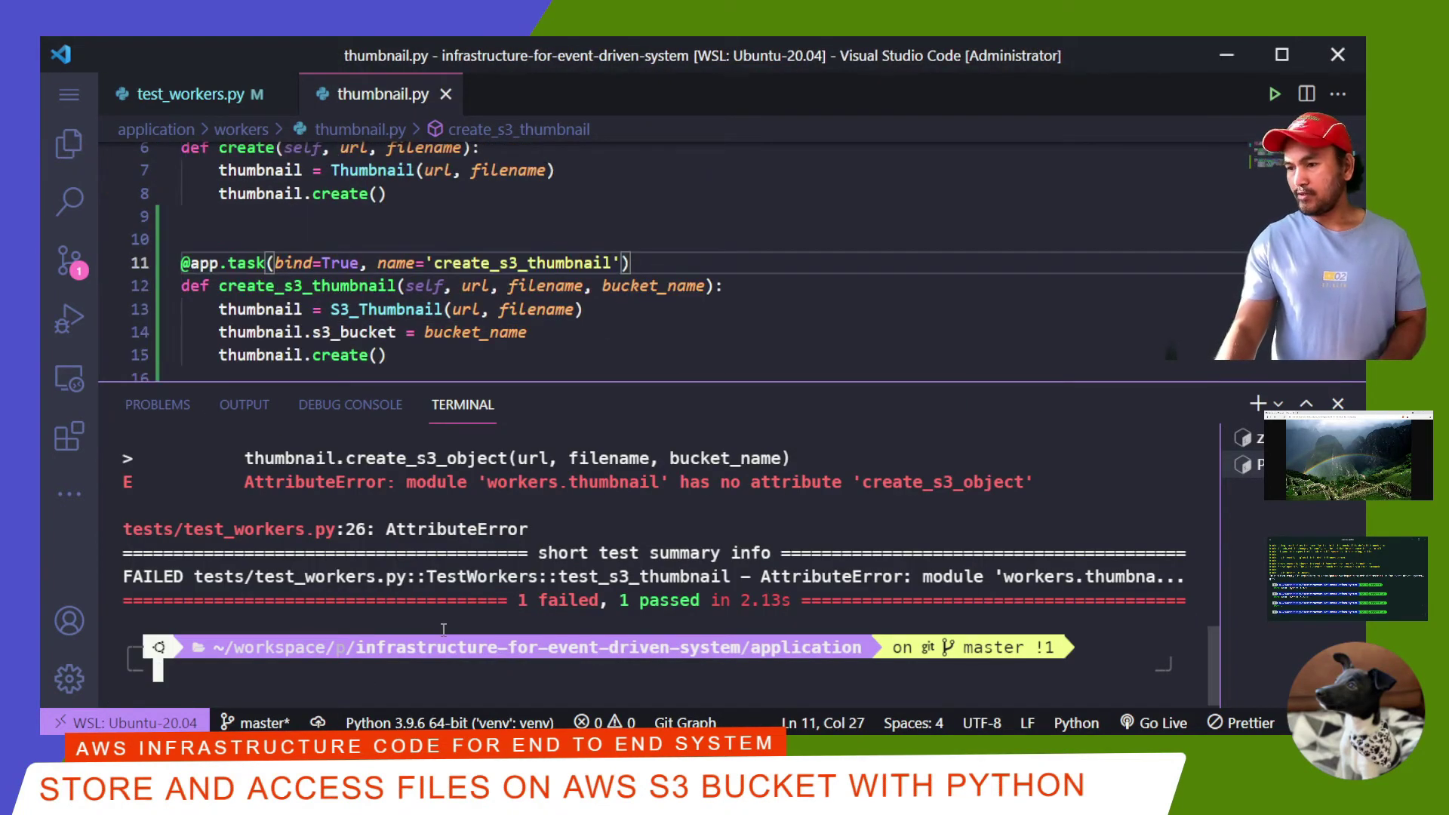
pyautogui.click(442, 631)
pyautogui.hotkey('ctrl', 'l')
pyautogui.press('Up')
pyautogui.press('Return')
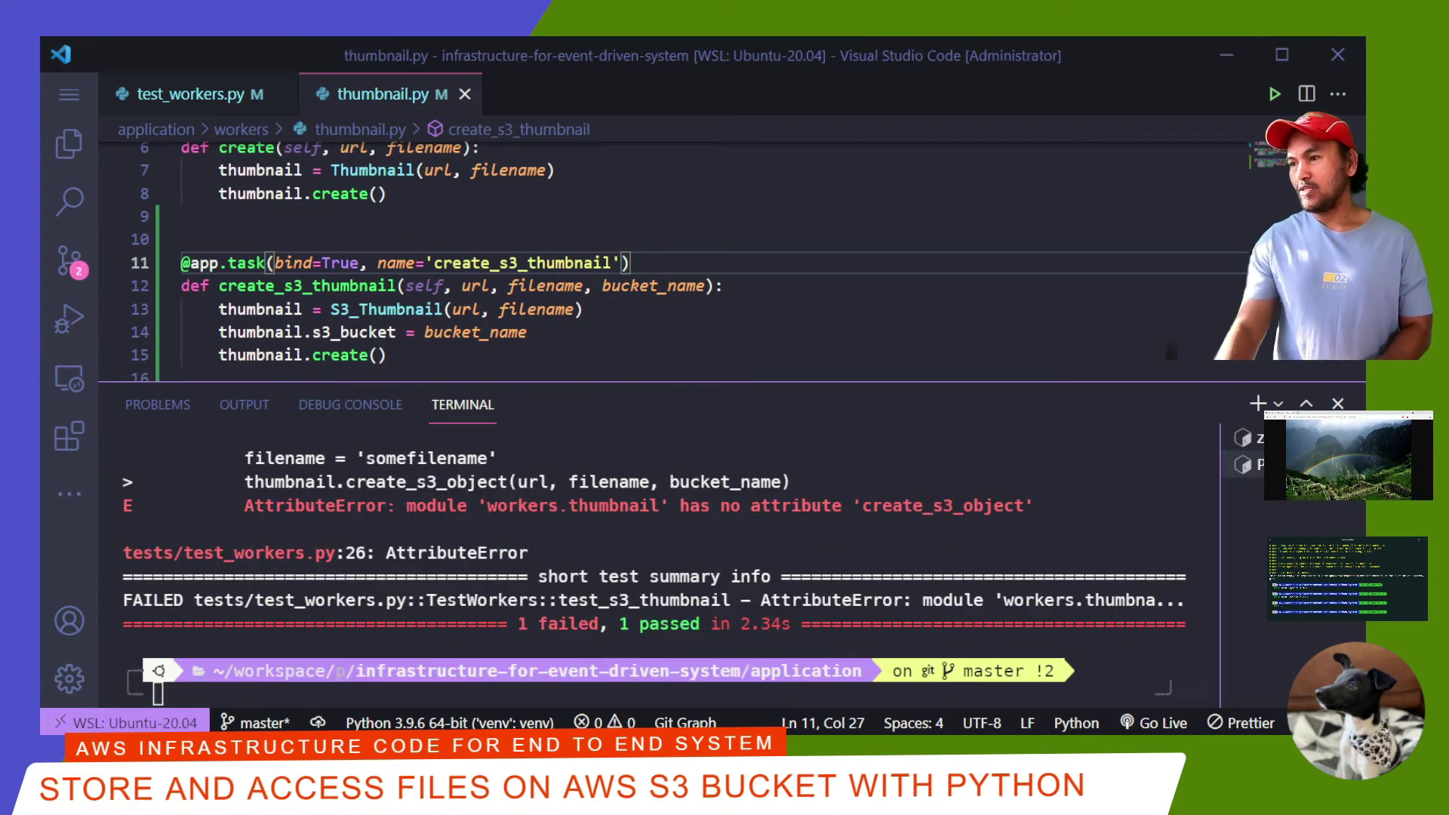
# - Replace create_s3_object with create_s3_thumbnail on line 26 of test_workers.py and rerun the tests
pyautogui.doubleClick(386, 309)
pyautogui.click(196, 100)
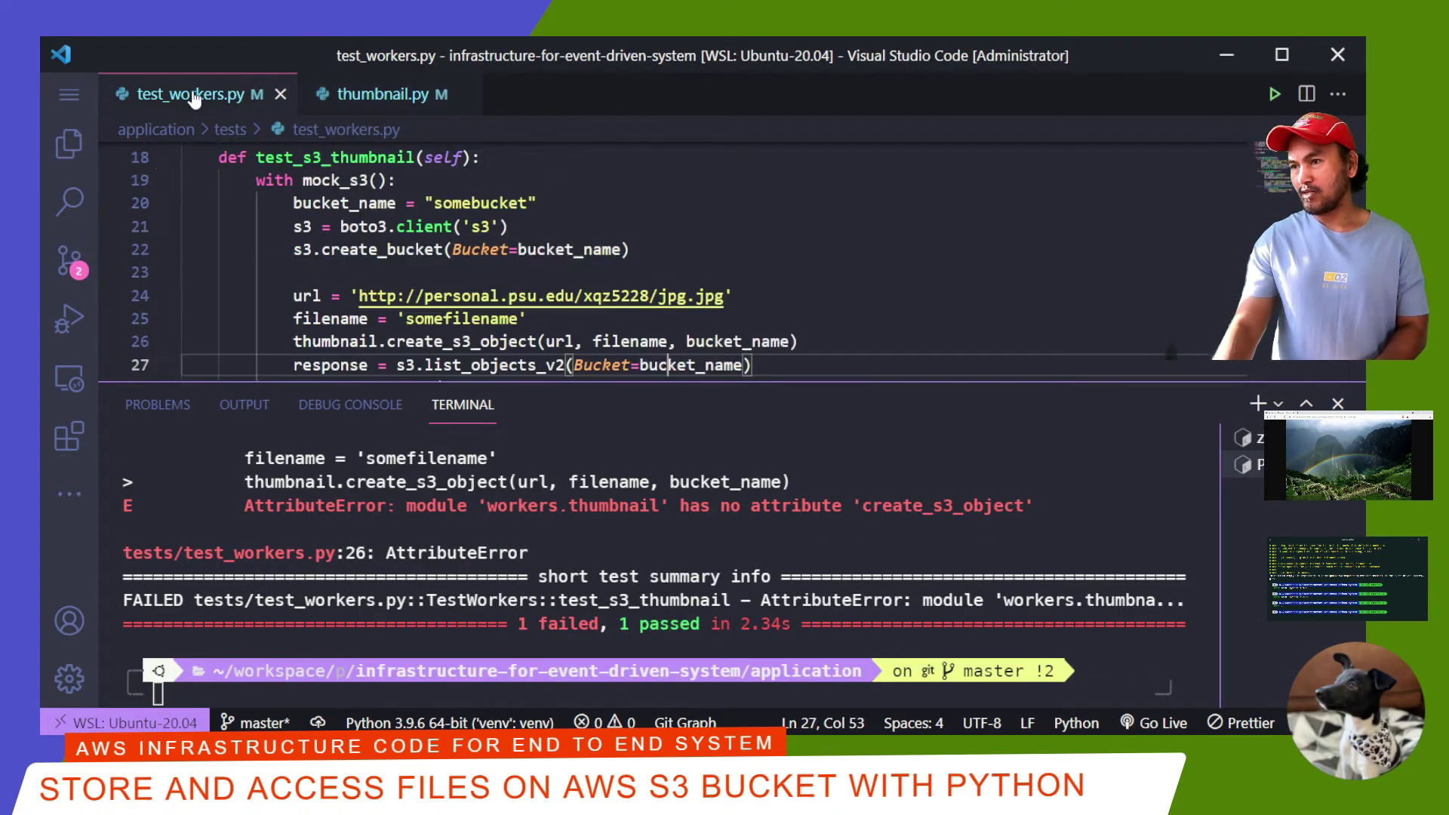
pyautogui.scroll(-2, 600, 300)
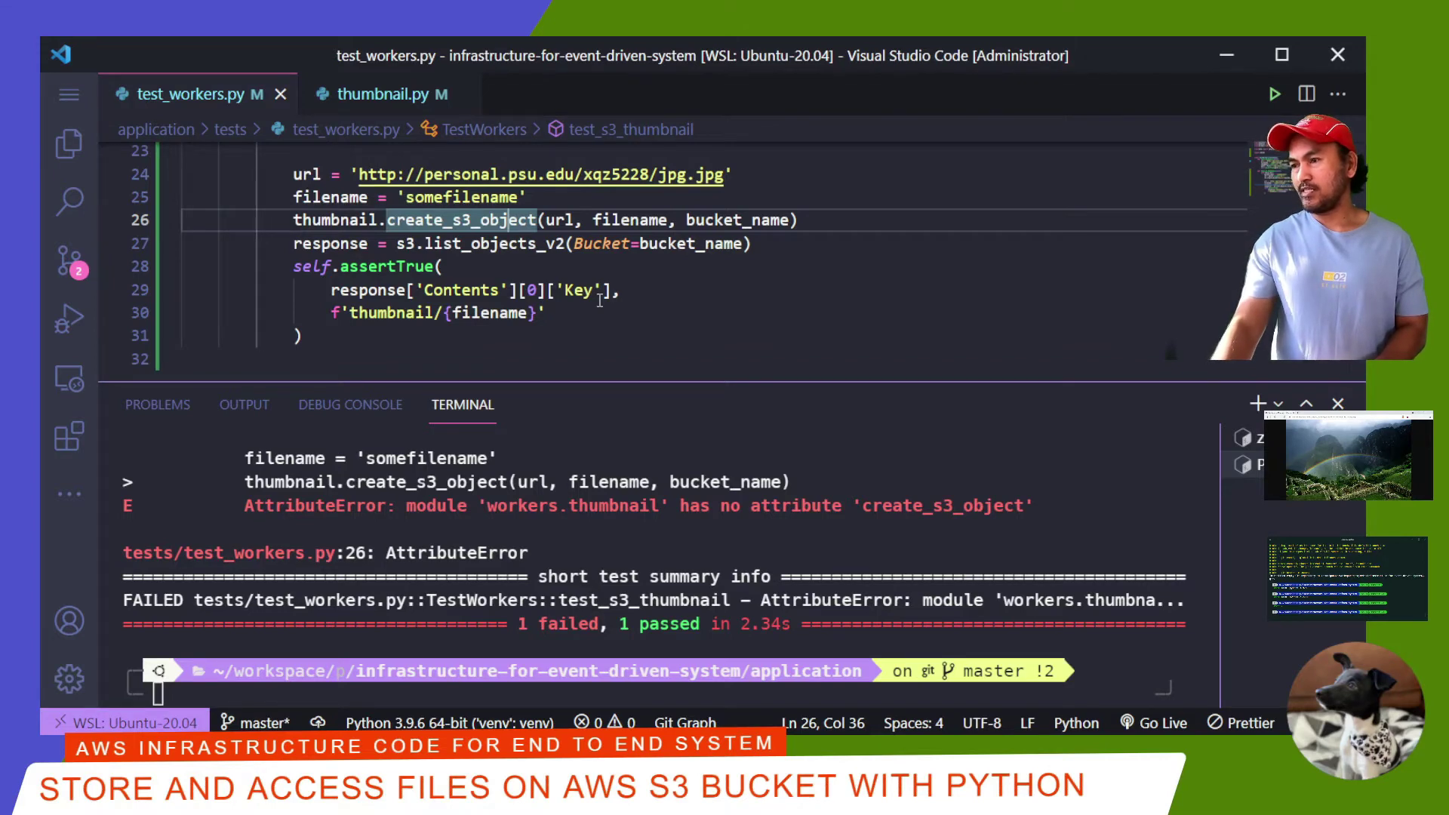
pyautogui.doubleClick(460, 220)
pyautogui.write('create_s3_thumbnail')
pyautogui.hotkey('ctrl', 's')
pyautogui.press('Up')
pyautogui.press('Return')
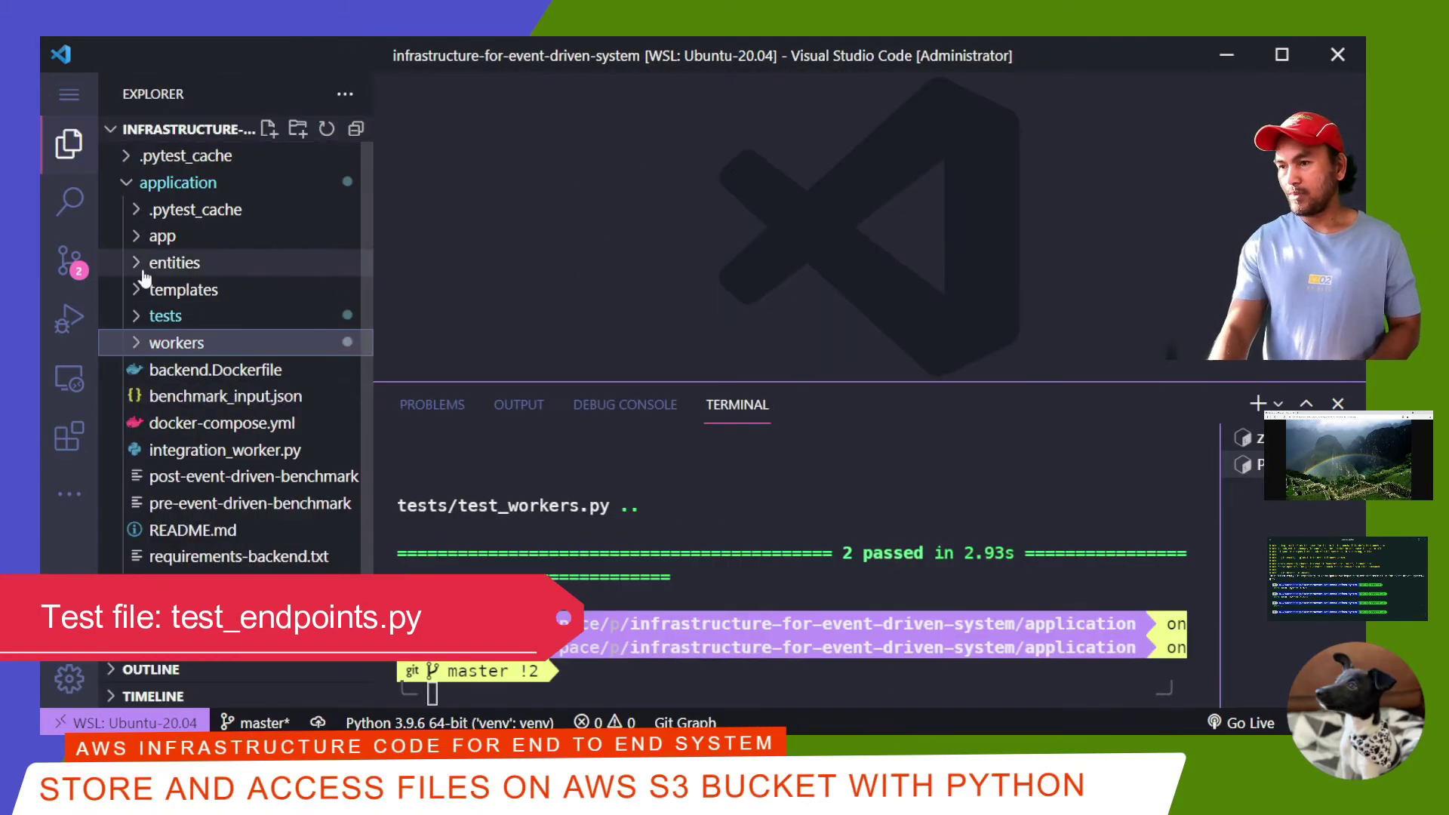
# - Open tests/test_endpoints.py and run the full test suite
pyautogui.click(166, 315)
pyautogui.click(242, 420)
pyautogui.hotkey('ctrl', 'b')
pyautogui.scroll(-3, 699, 391)
pyautogui.scroll(1, 697, 391)
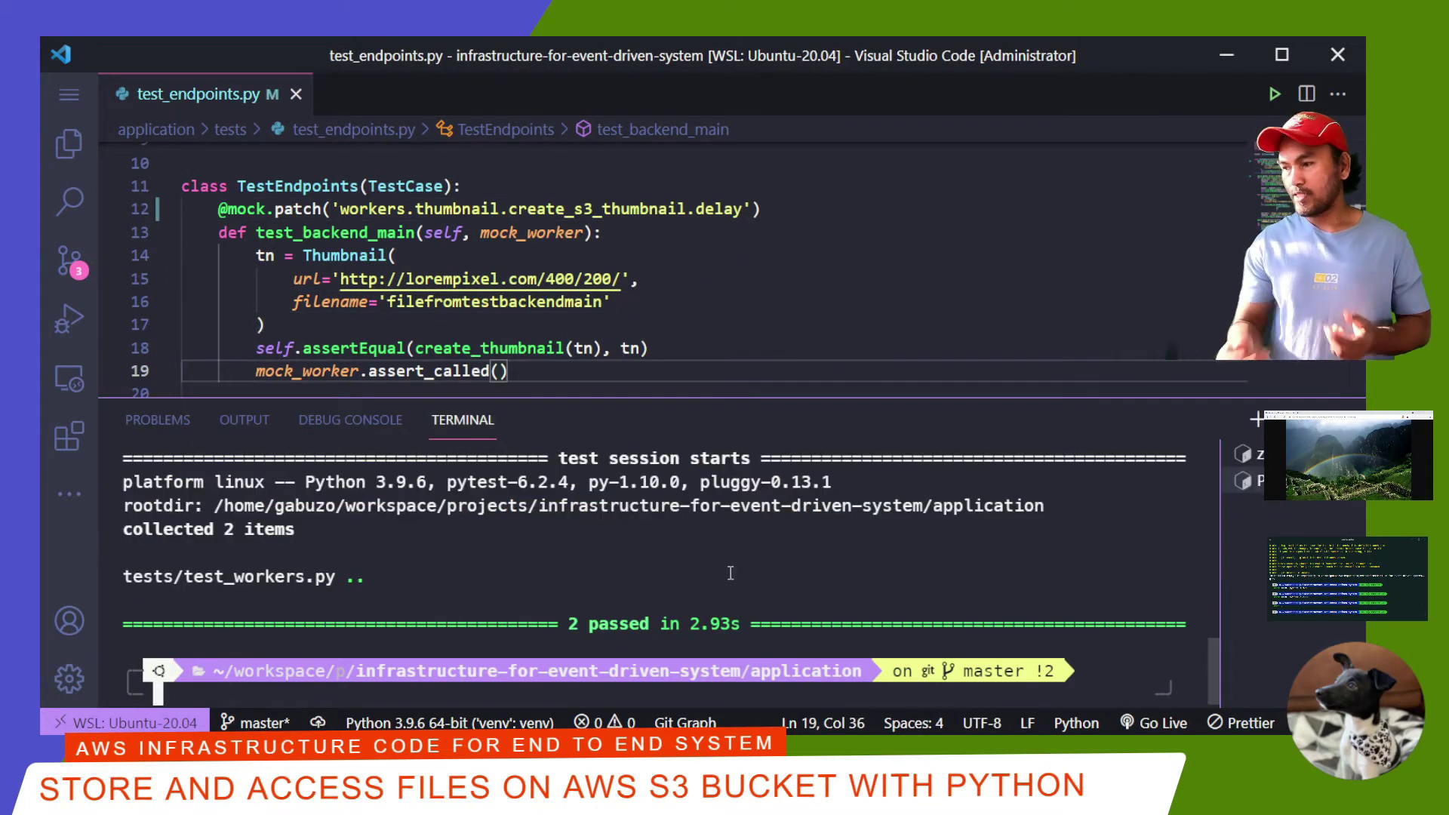
pyautogui.write('pytest')
pyautogui.press('Return')
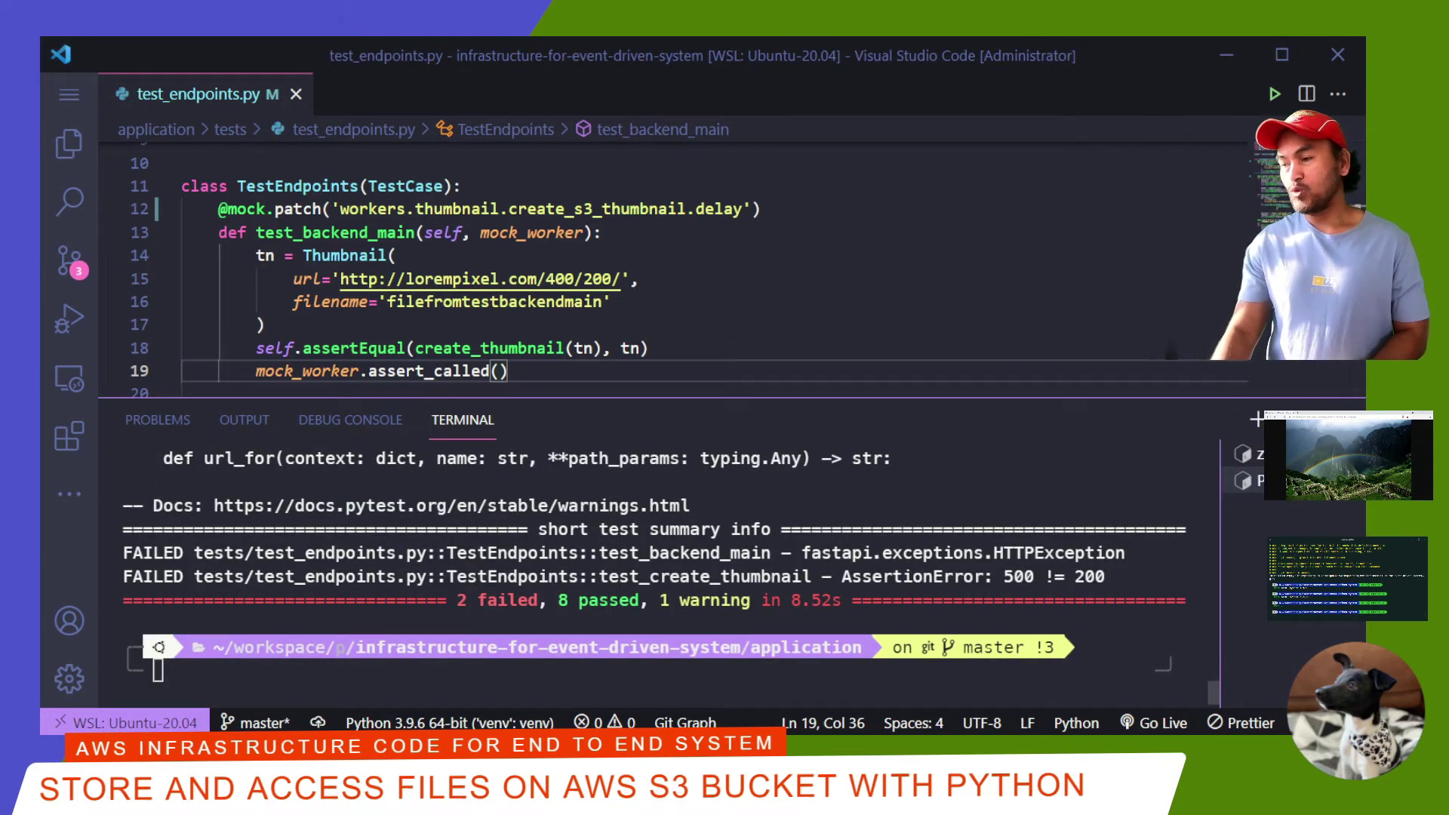
pyautogui.scroll(5, 424, 543)
pyautogui.scroll(5, 425, 544)
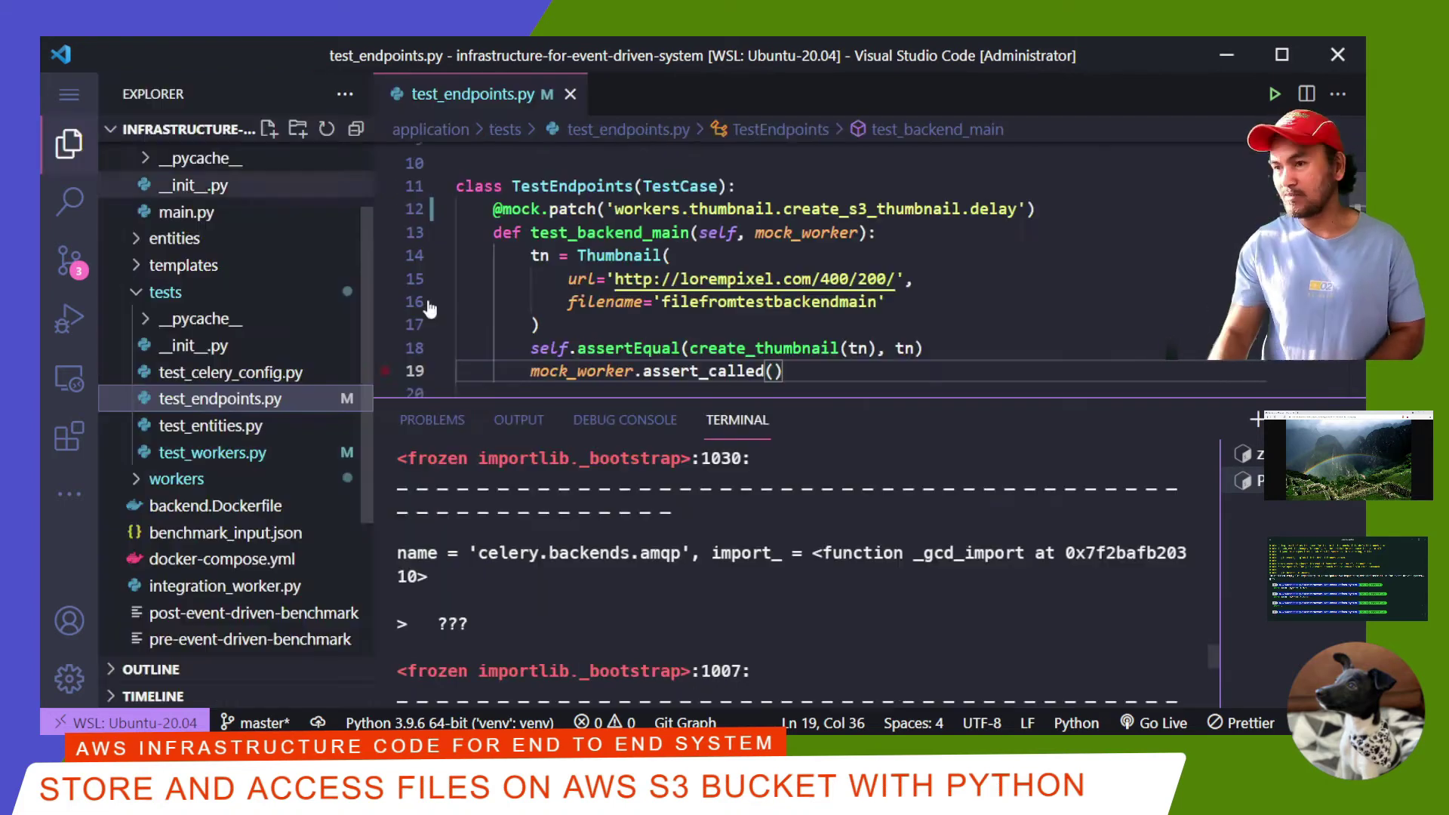
# - Make main.py's create_thumbnail call create_s3_thumbnail.delay with S3_BUCKET_NAME, then rerun all 10 tests
pyautogui.hotkey('ctrl', 'b')
pyautogui.click(130, 272)
pyautogui.click(129, 292)
pyautogui.hotkey('ctrl', 'b')
pyautogui.scroll(5, 547, 274)
pyautogui.scroll(-4, 548, 272)
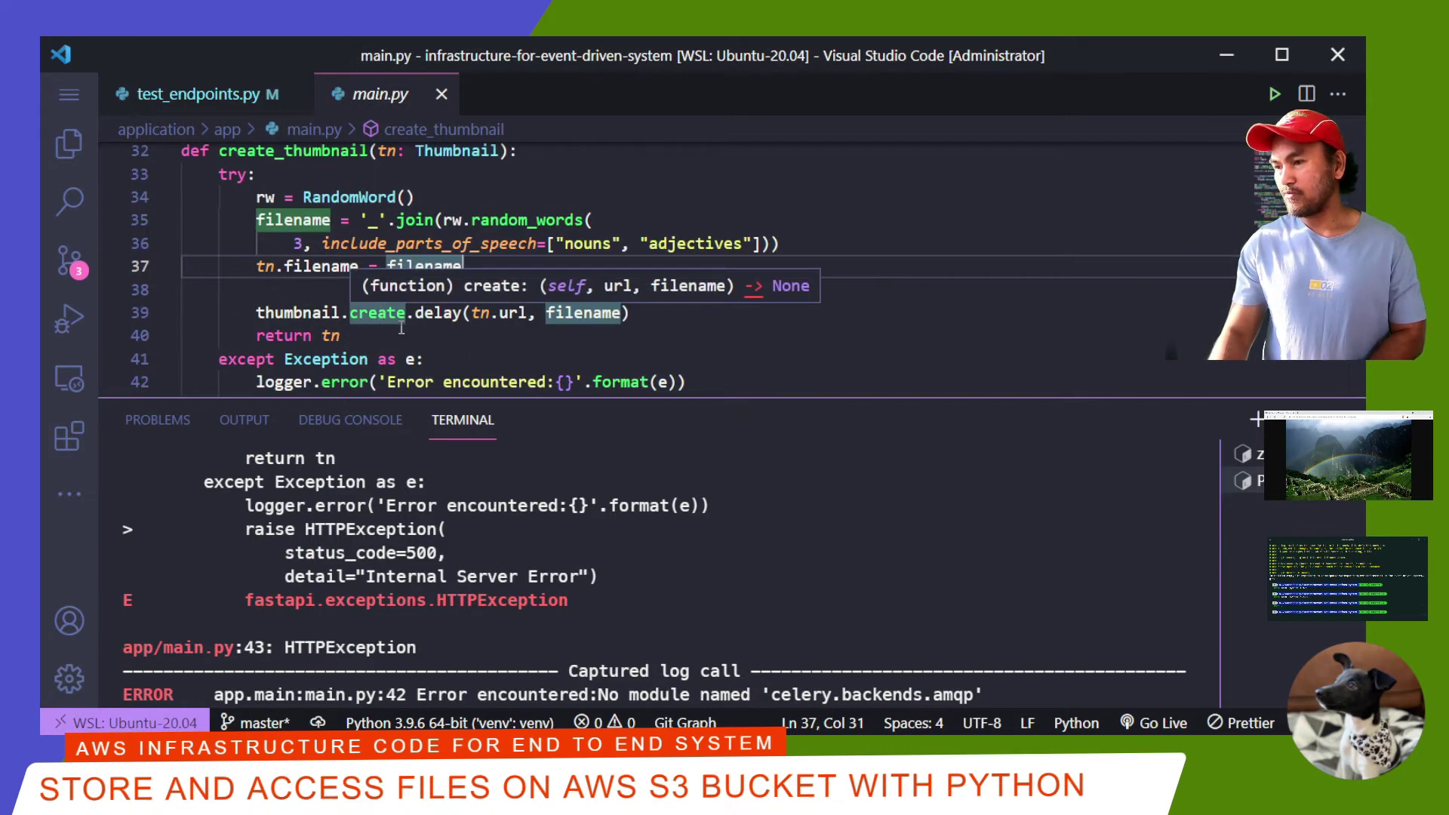
pyautogui.moveTo(377, 313)
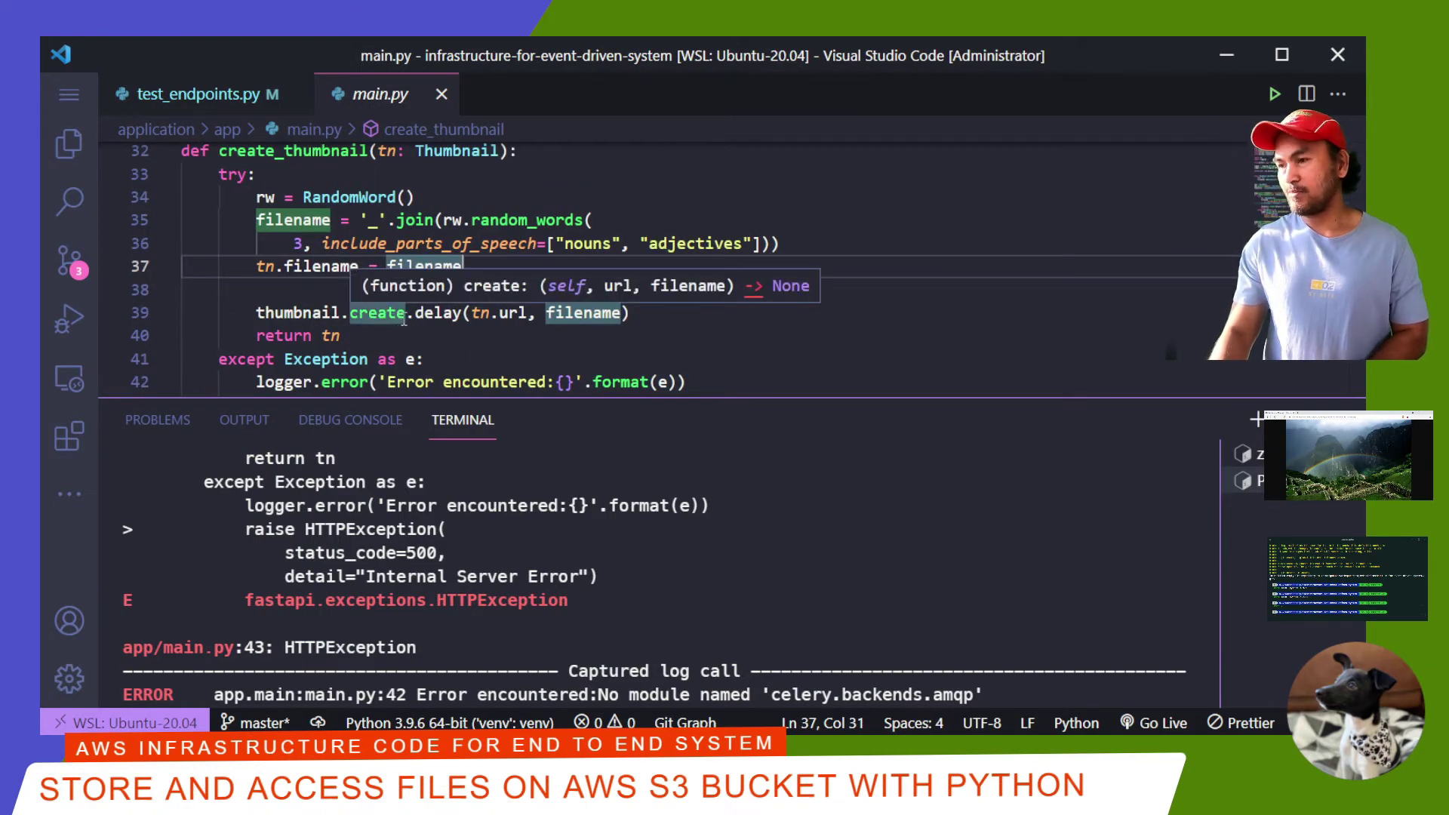
pyautogui.write('_s')
pyautogui.press('Tab')
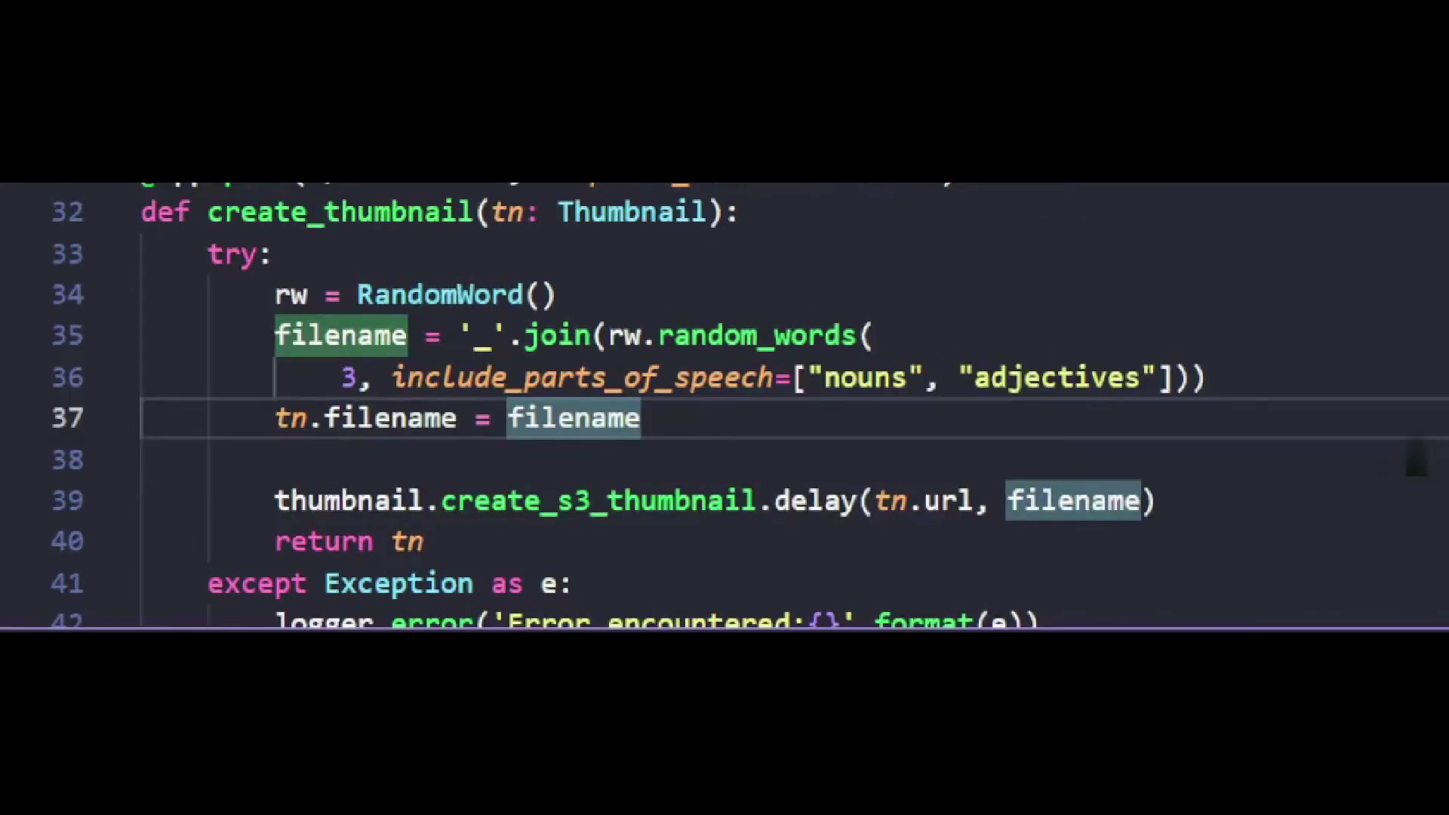
pyautogui.click(874, 501)
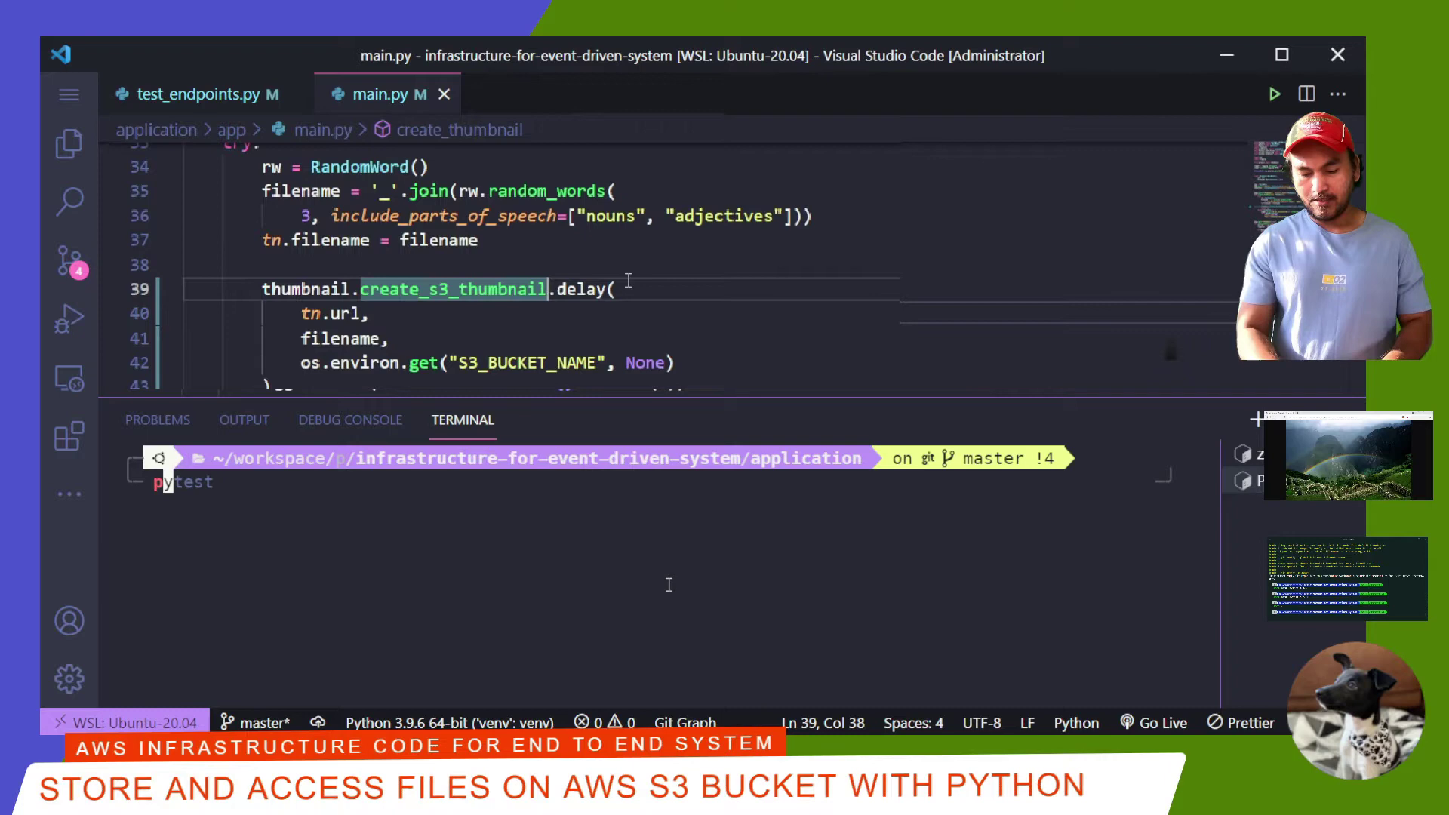
pyautogui.write('ytest')
pyautogui.press('Return')
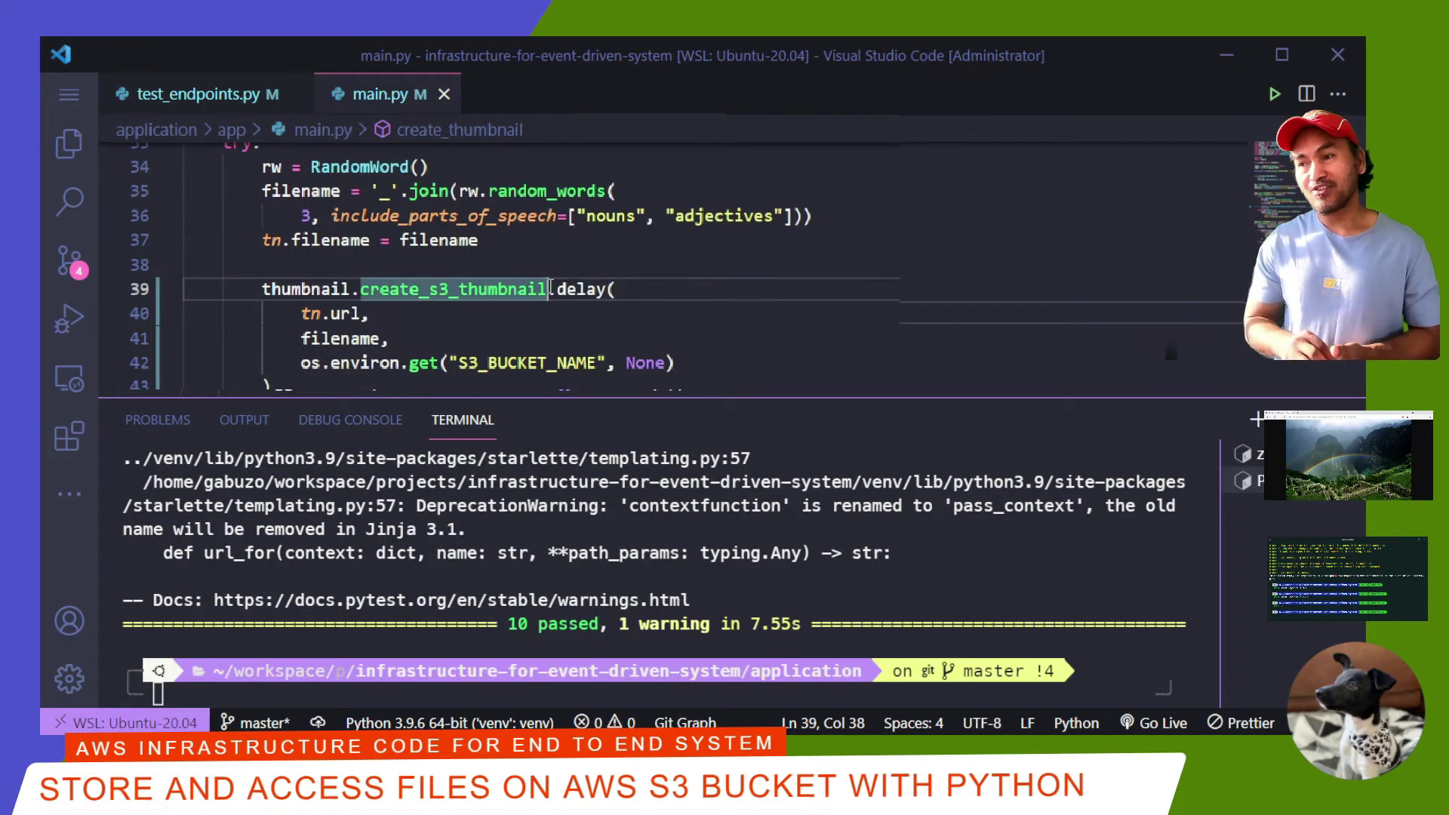
pyautogui.hotkey('ctrl', 'w')
pyautogui.hotkey('ctrl', 'w')
# - Add ENV CRYPTOGRAPHY_DONT_BUILD_RUST 1 to backend.Dockerfile
pyautogui.hotkey('ctrl', 'shift', 'e')
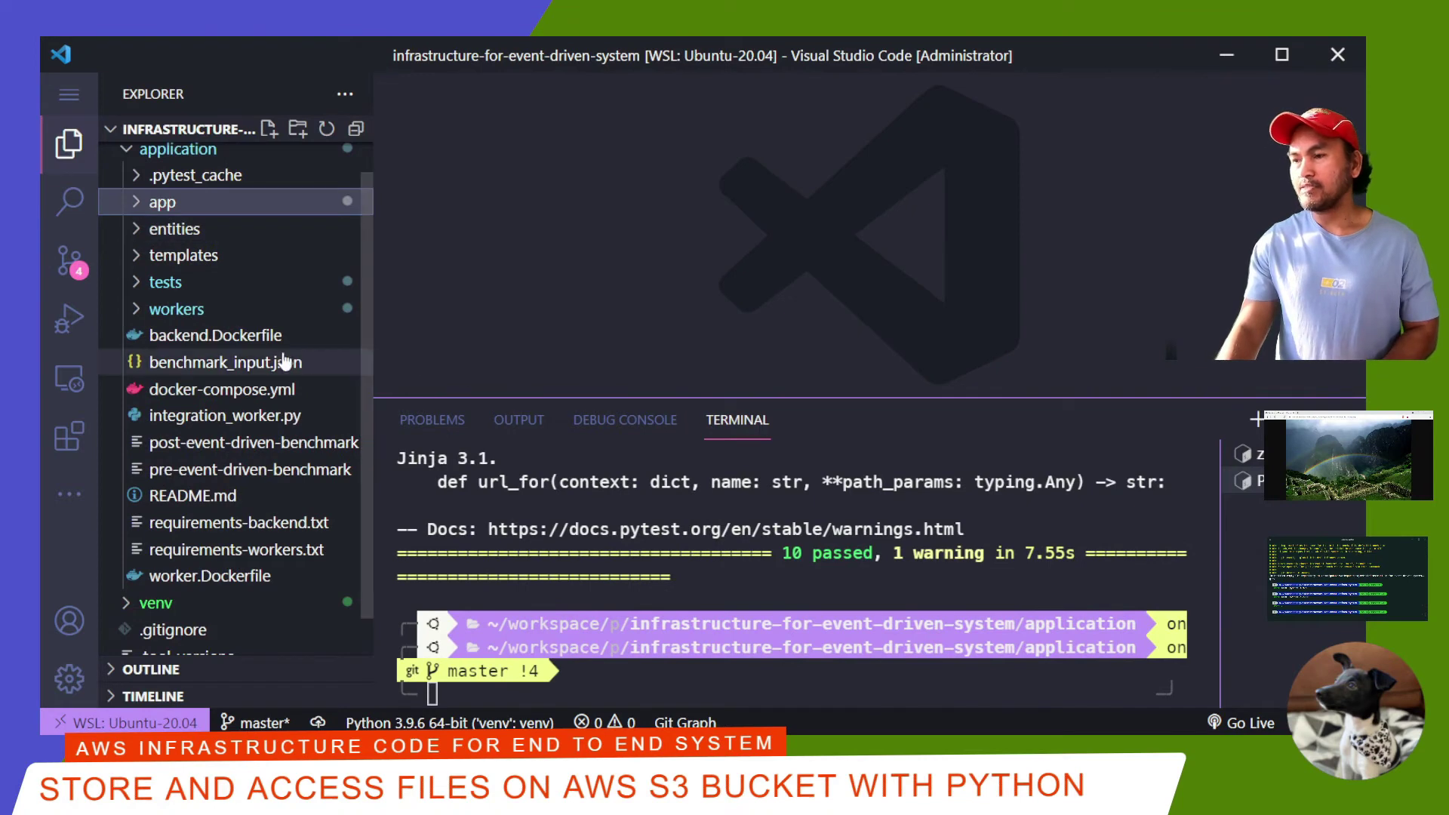
pyautogui.click(215, 336)
pyautogui.hotkey('ctrl', 'b')
pyautogui.click(385, 500)
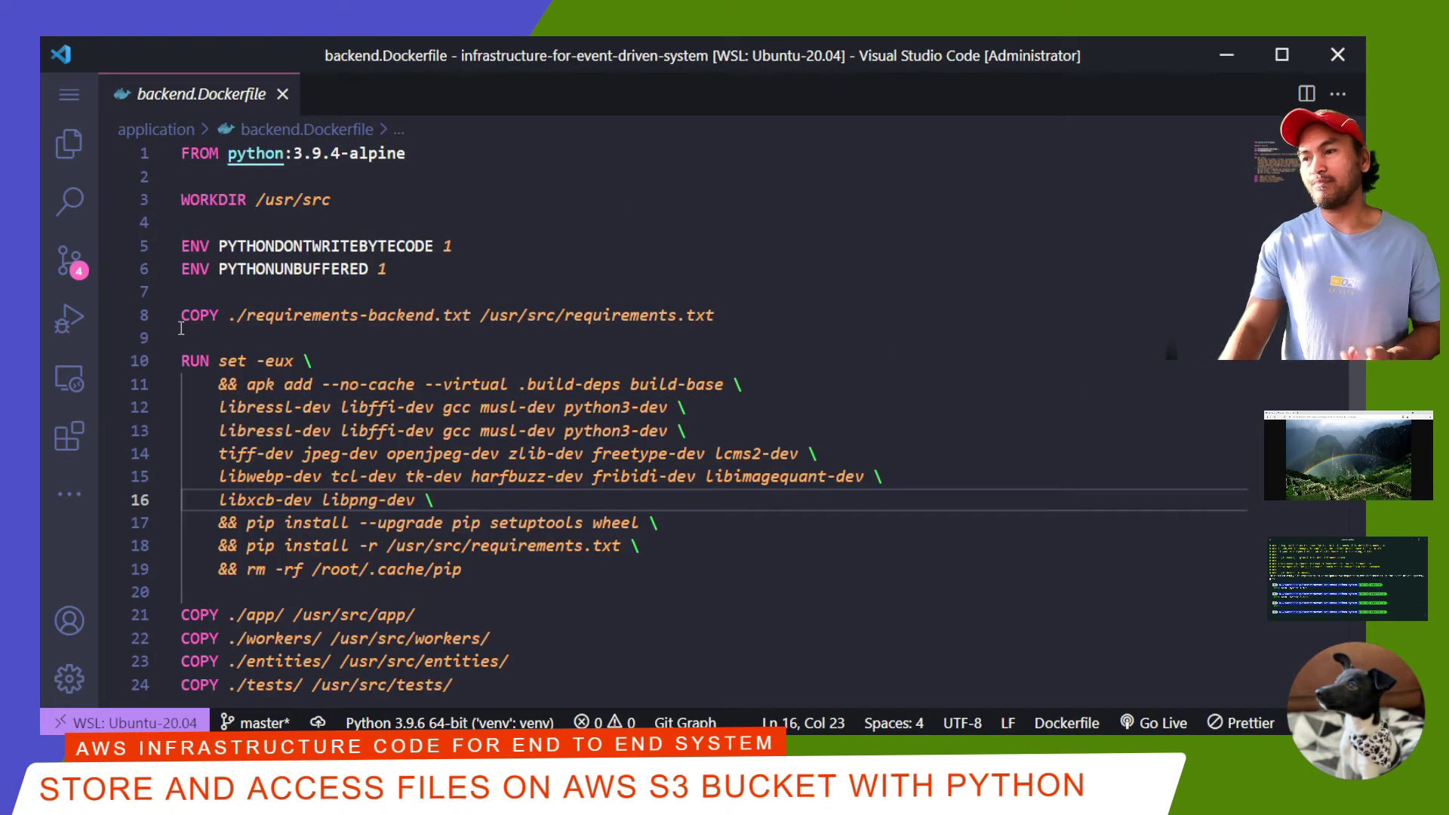
pyautogui.click(69, 141)
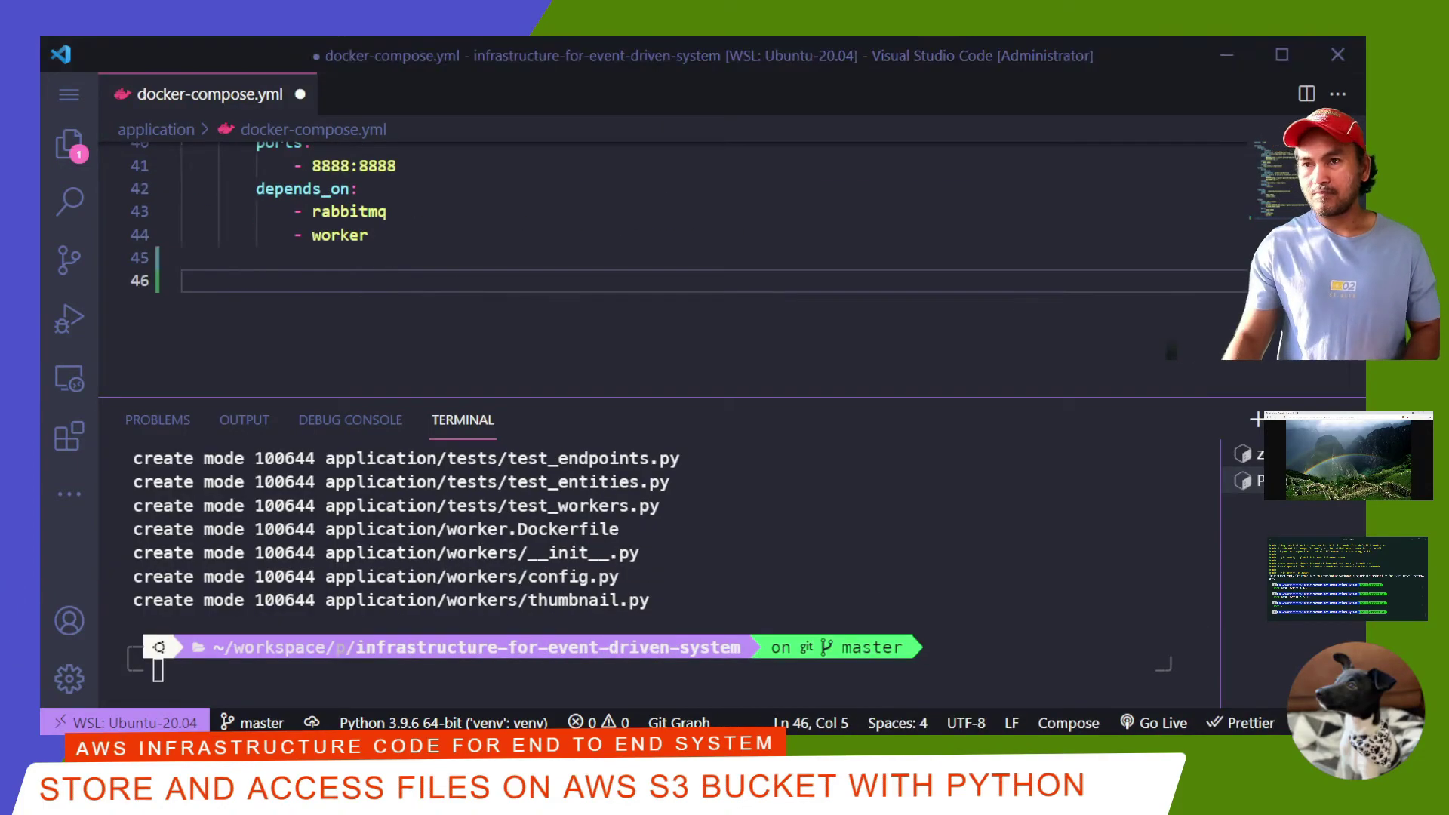
# - Paste the LocalStack S3 service into docker-compose.yml, save, and commit with gc via nano
pyautogui.hotkey('ctrl', 'v')
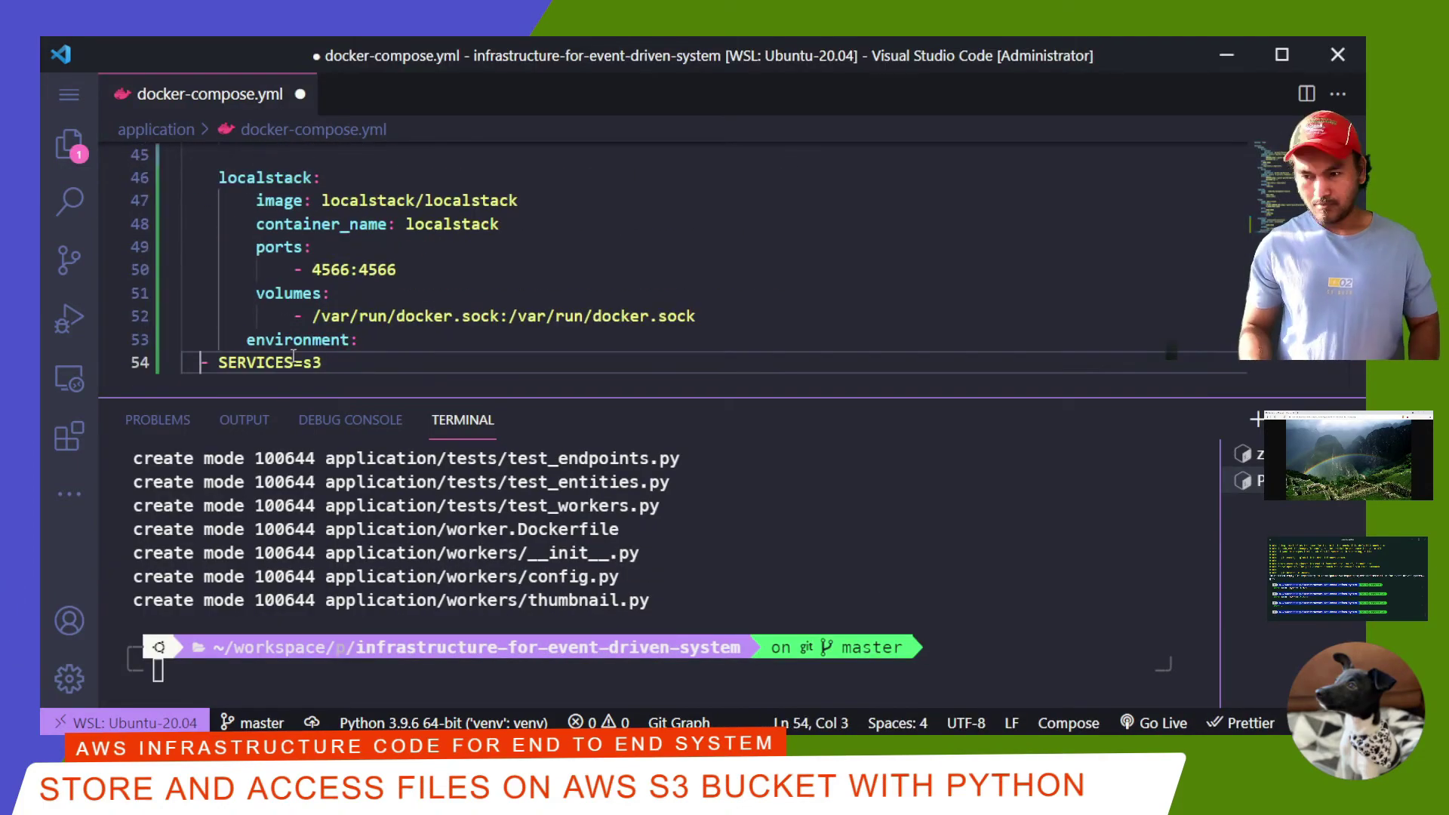
pyautogui.hotkey('ctrl', 's')
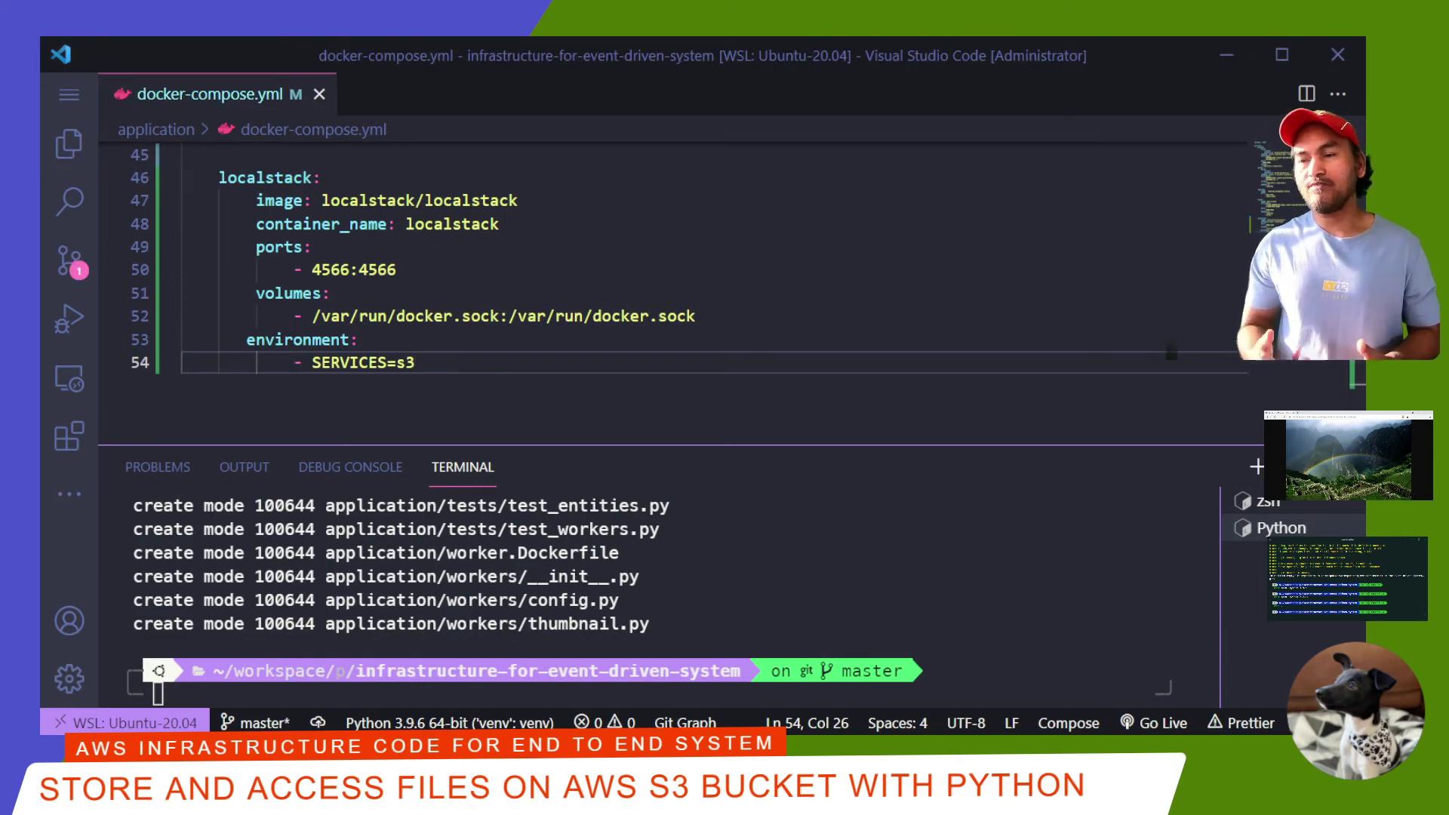
pyautogui.scroll(10, 680, 283)
pyautogui.scroll(3, 679, 283)
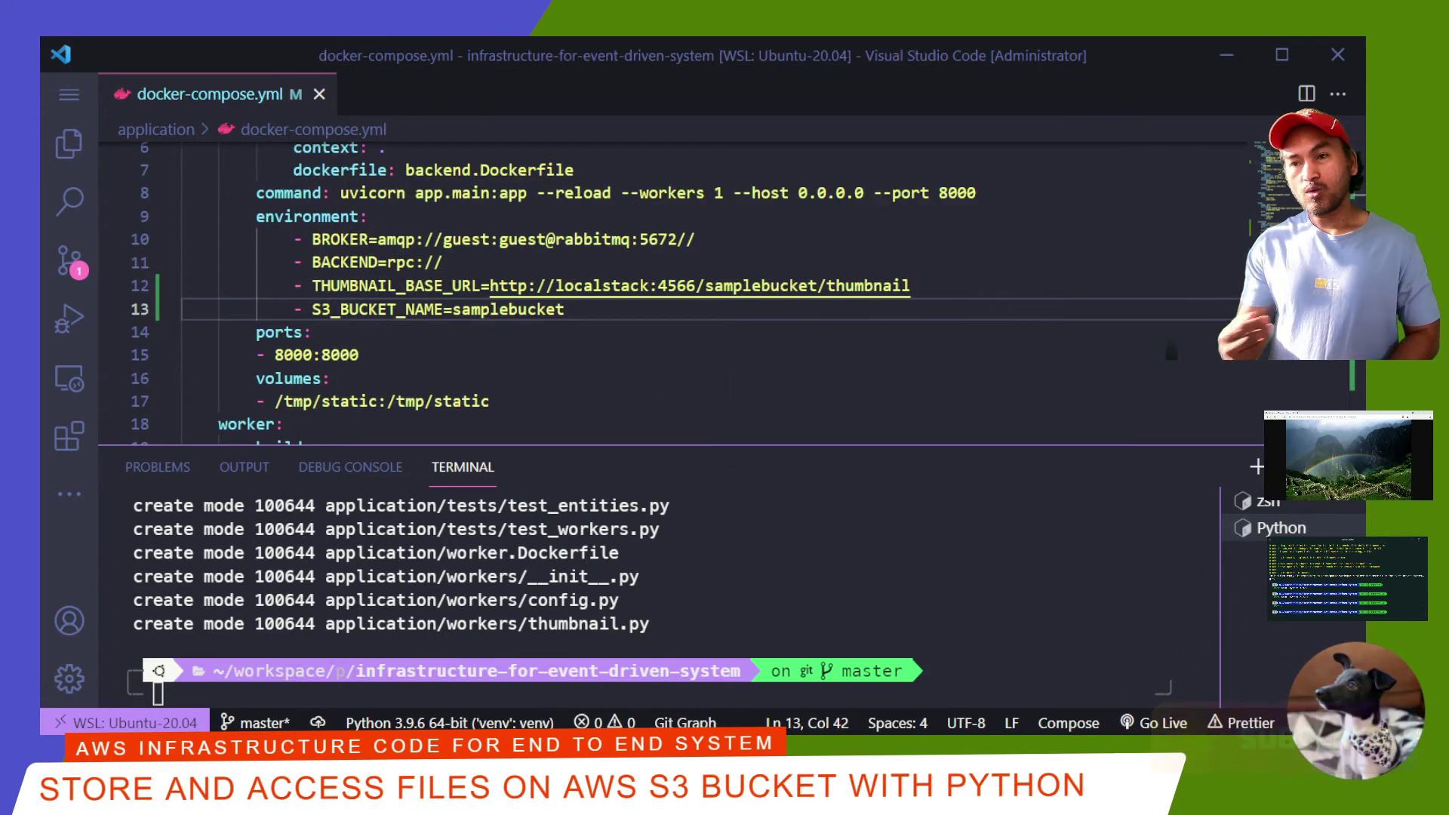
pyautogui.scroll(-4, 679, 283)
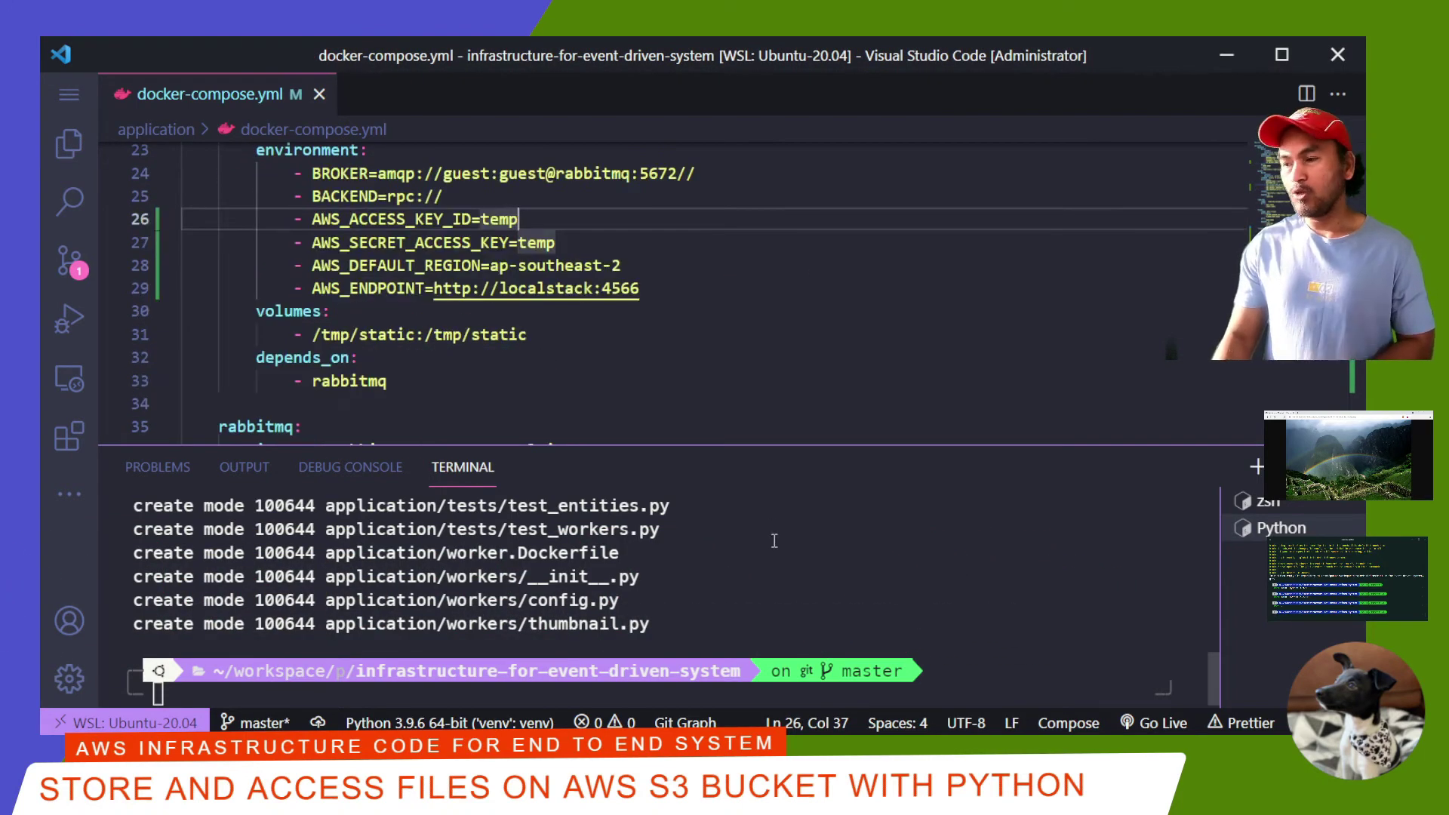
pyautogui.write('gc')
pyautogui.press('Return')
pyautogui.hotkey('ctrl', 'x')
pyautogui.press('y')
pyautogui.press('Return')
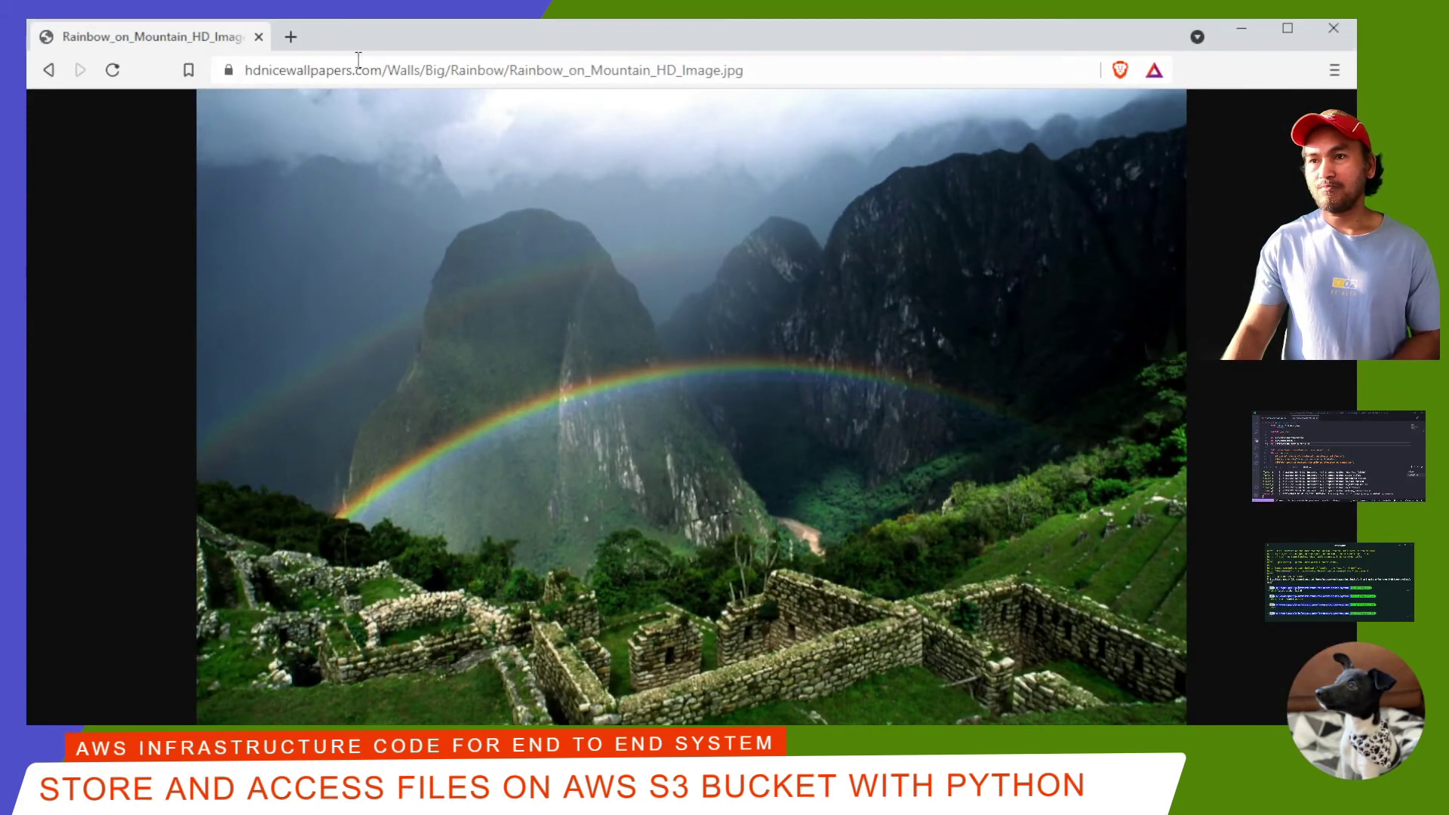
# - Open localhost:4566/health and localhost:8000/docs in new tabs, then return to the terminal
pyautogui.click(290, 38)
pyautogui.write('localhost:4566/health')
pyautogui.press('Return')
pyautogui.click(532, 38)
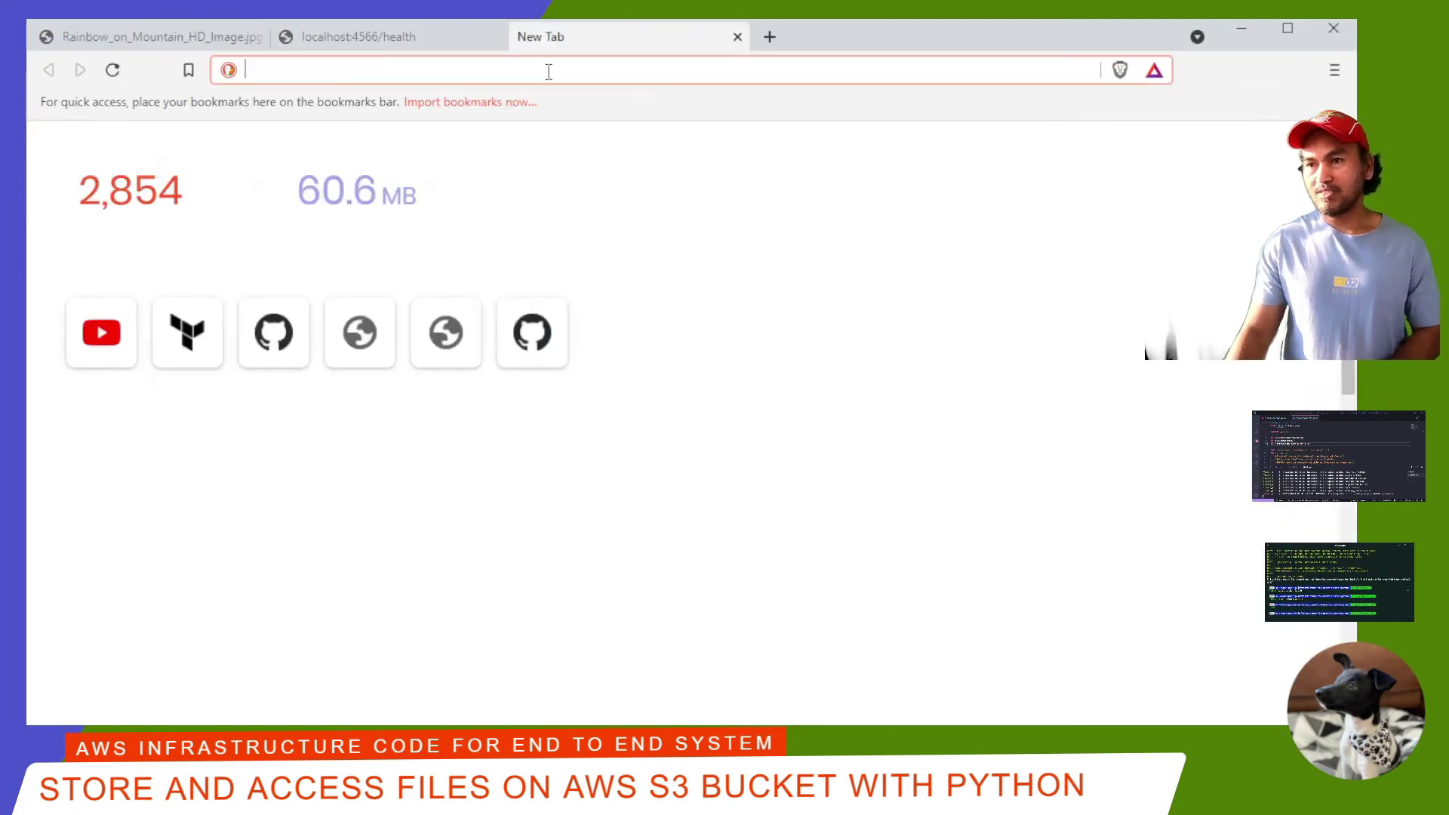
pyautogui.write('localhost:8000/docs')
pyautogui.press('Return')
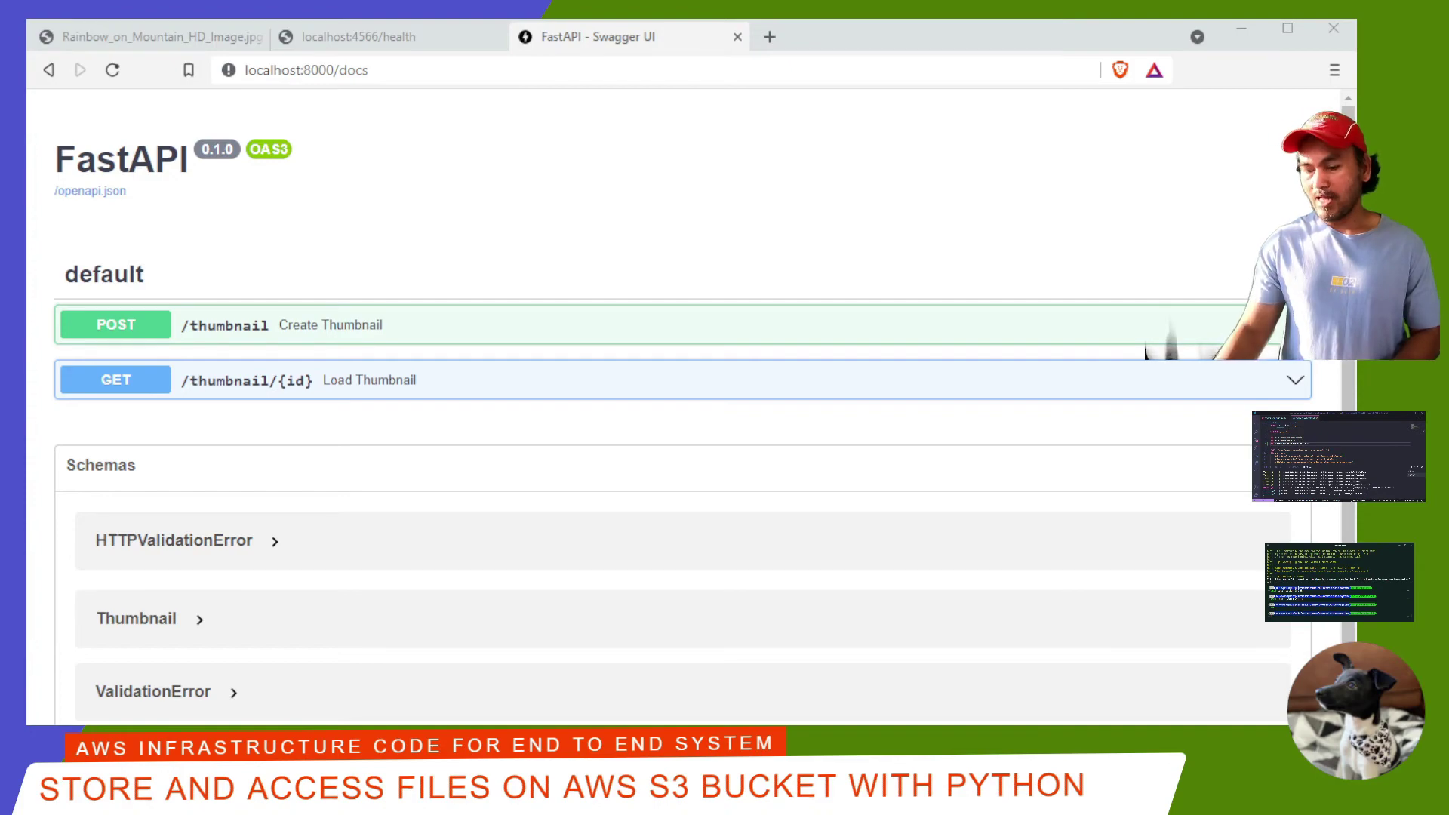
pyautogui.hotkey('alt', 'Tab')
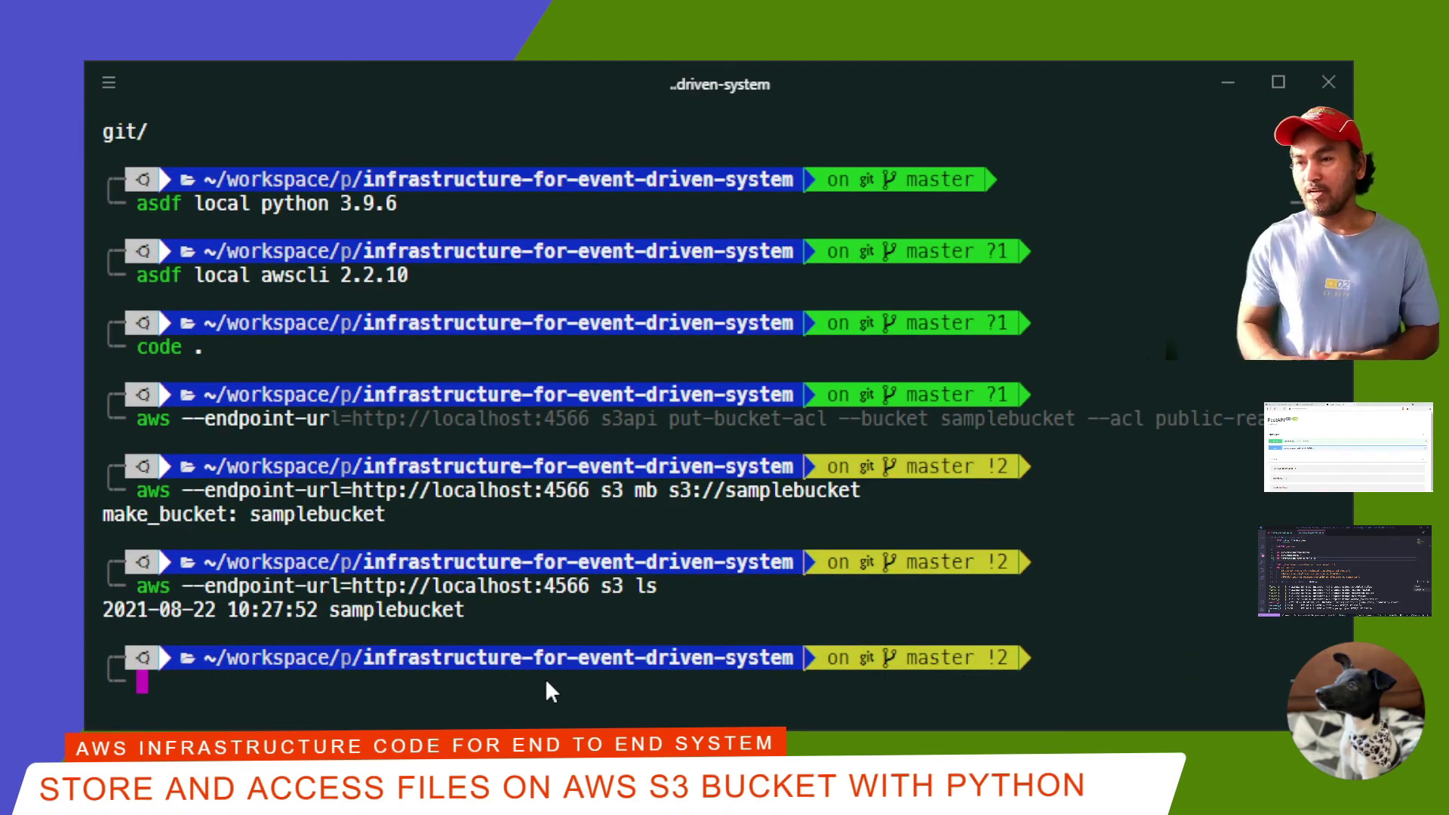
# - Rerun the put-bucket-acl public-read command on samplebucket and return to Brave
pyautogui.press('Up')
pyautogui.press('Return')
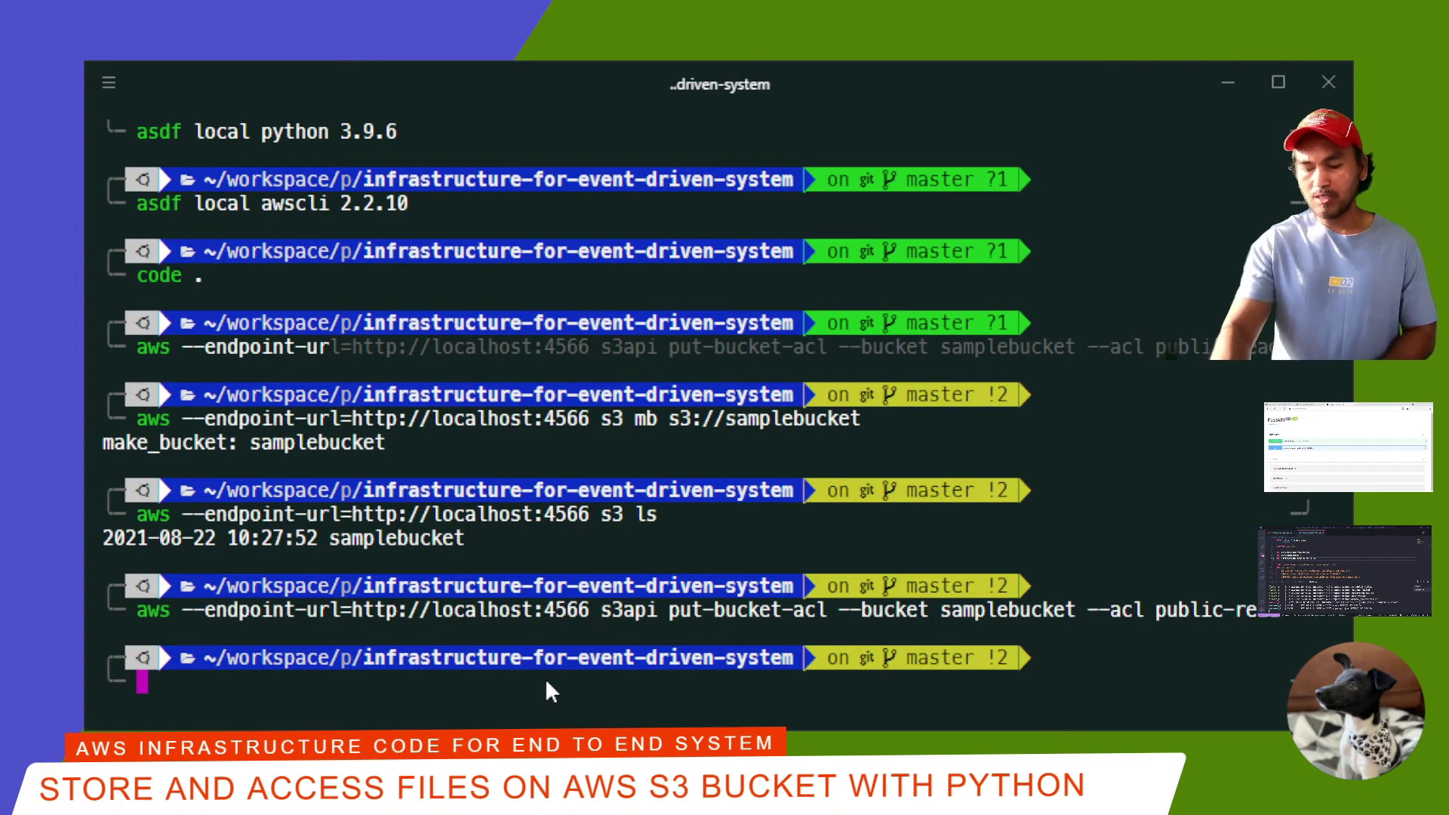
pyautogui.hotkey('alt', 'Tab')
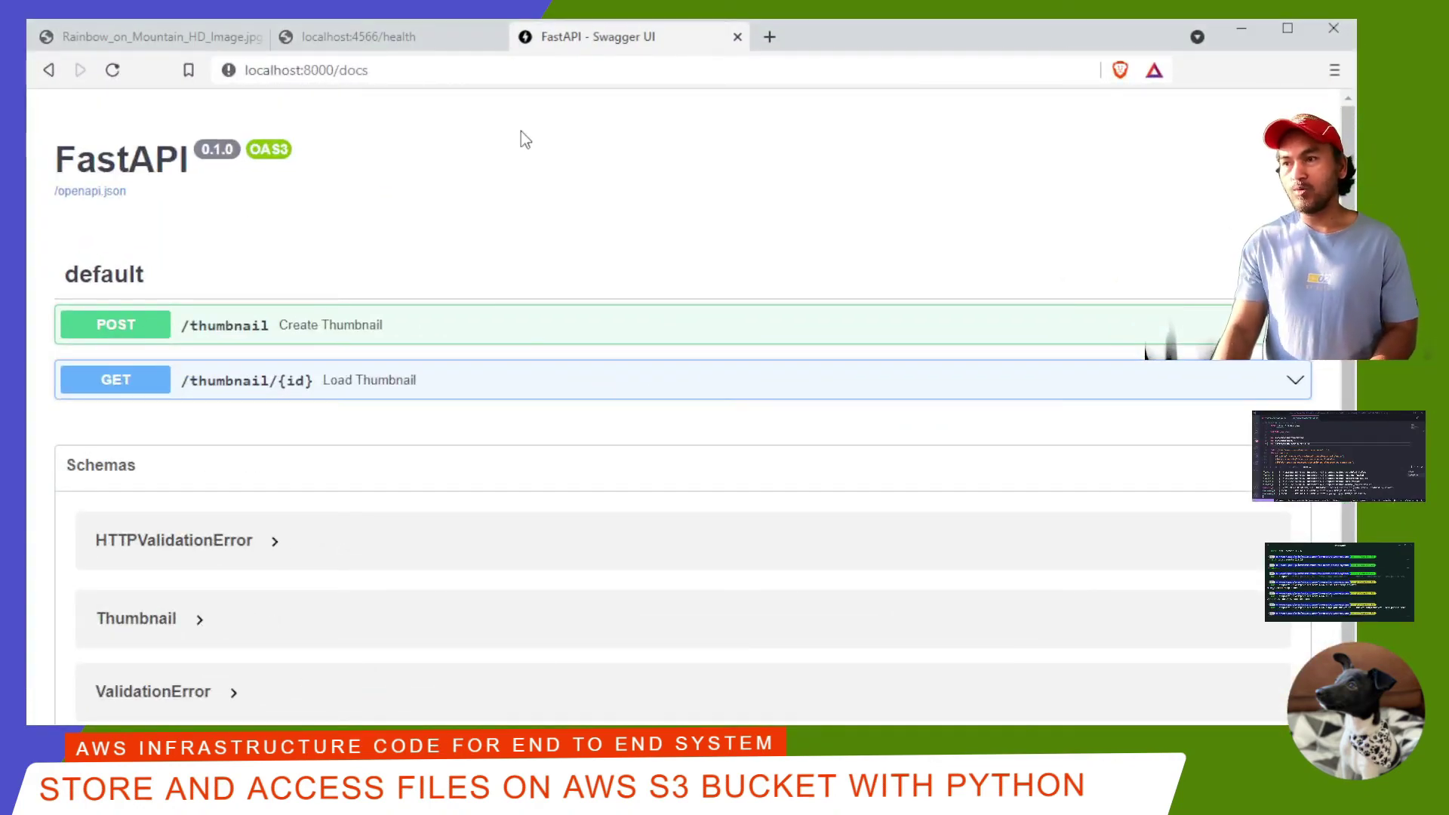
# - Execute POST /thumbnail after removing the filename line from the request body
pyautogui.click(145, 332)
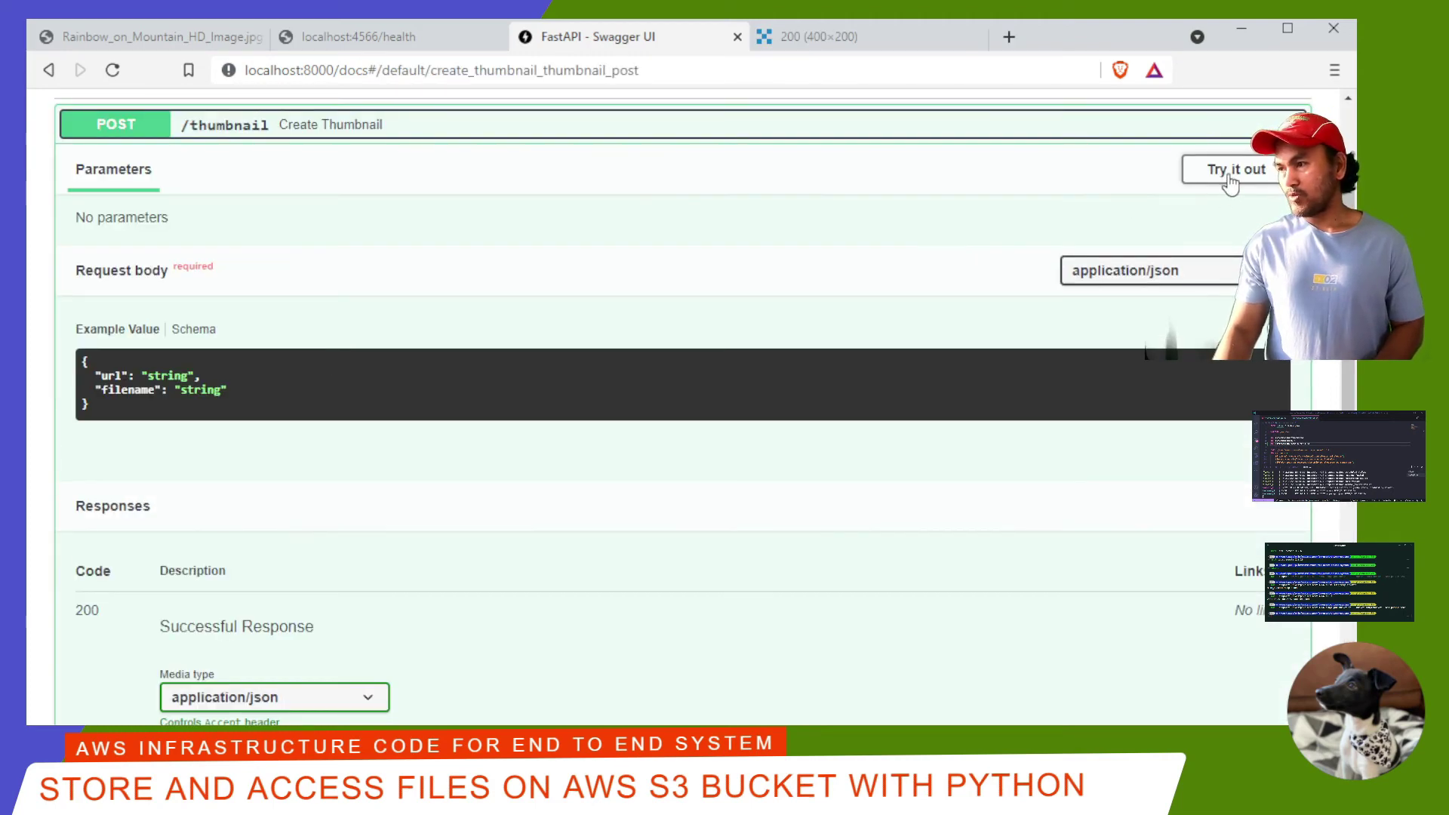
pyautogui.click(1236, 169)
pyautogui.doubleClick(169, 346)
pyautogui.write('http://lorempixel.com/400/200/')
pyautogui.moveTo(369, 346); pyautogui.dragTo(91, 360)
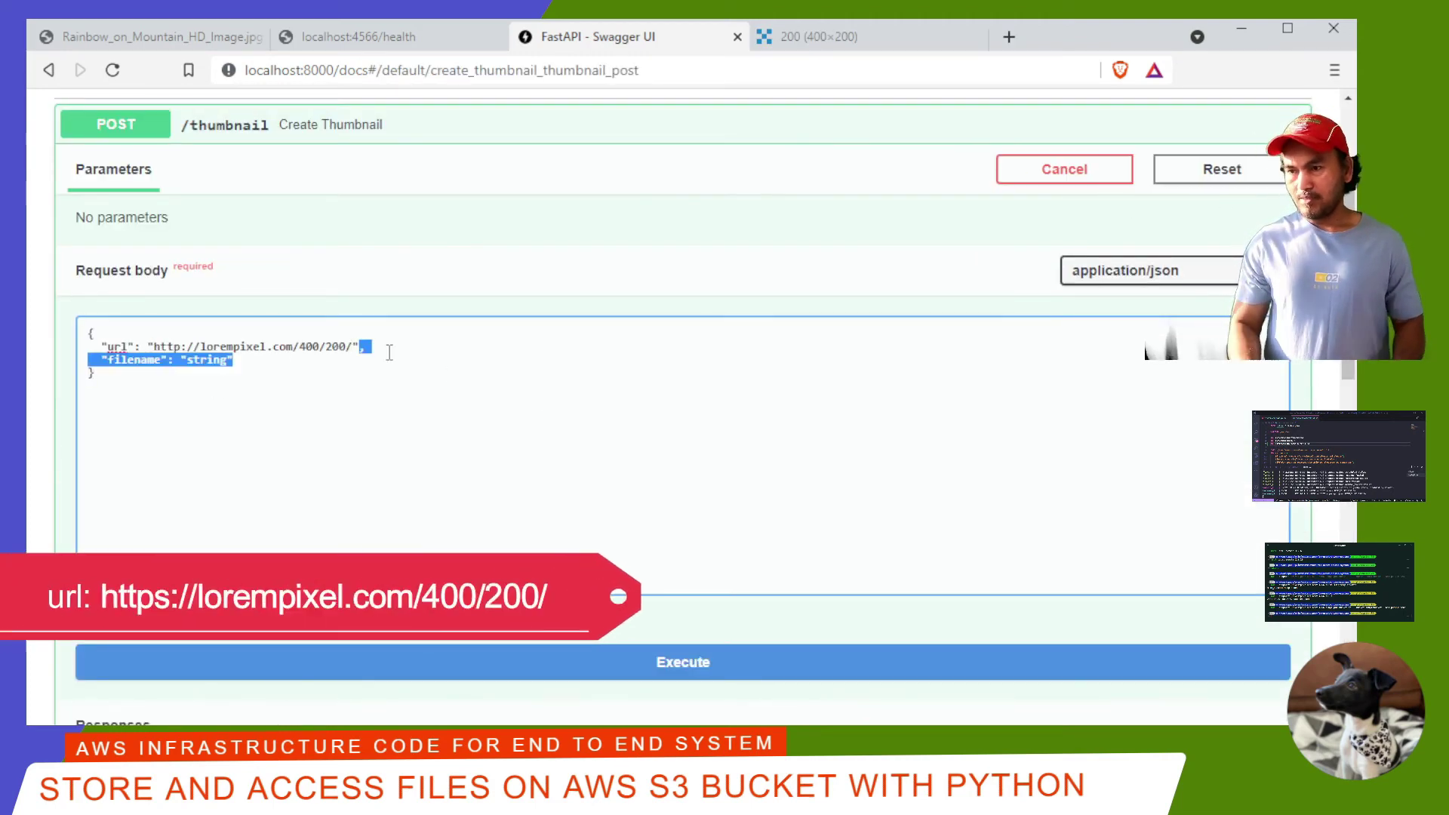
pyautogui.press('Delete')
pyautogui.click(683, 661)
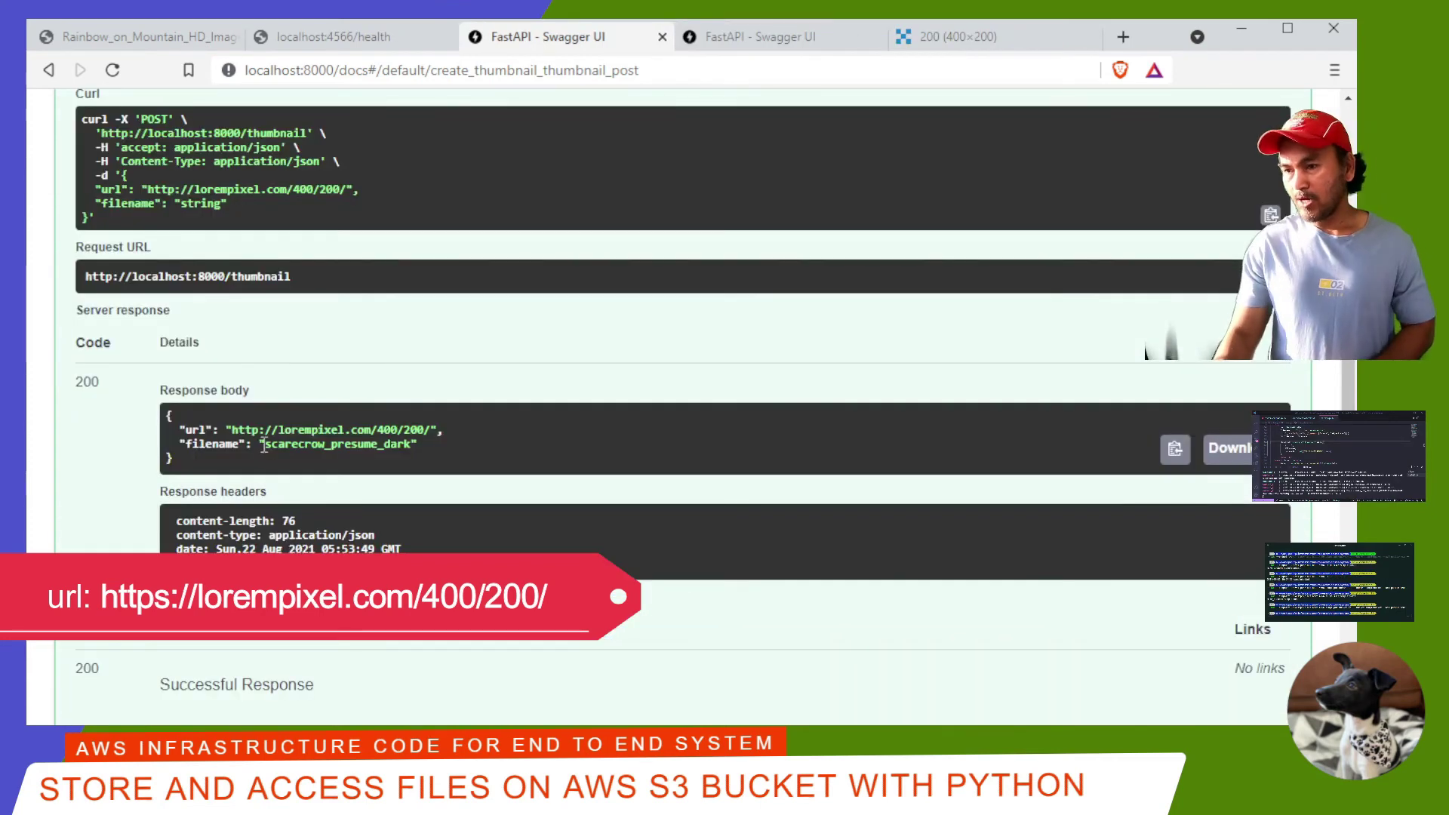
# - Fetch GET /thumbnail/{id} using the returned name scarecrow_presume_dark
pyautogui.moveTo(264, 444); pyautogui.dragTo(408, 446)
pyautogui.hotkey('ctrl', 'c')
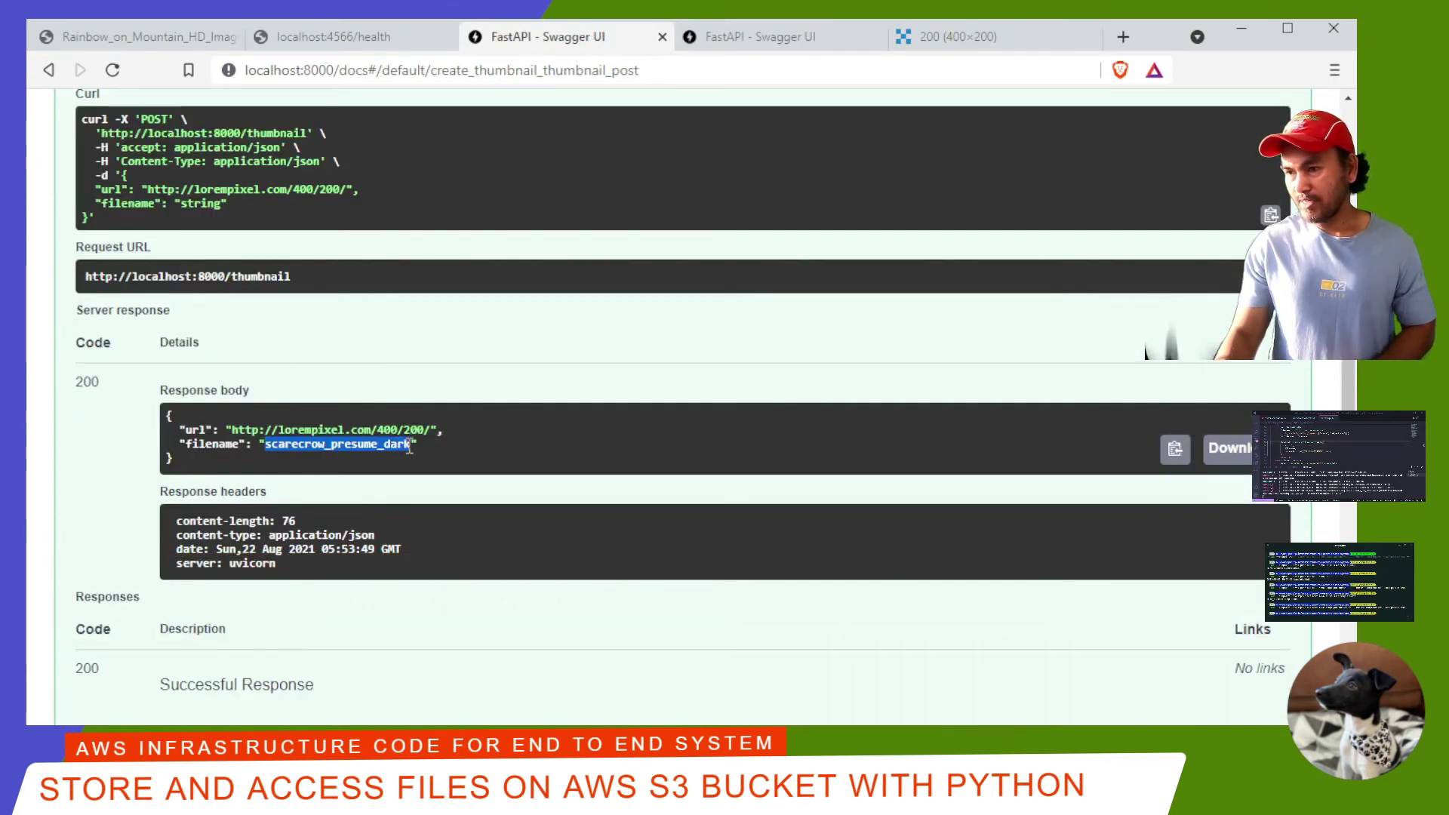
pyautogui.click(747, 37)
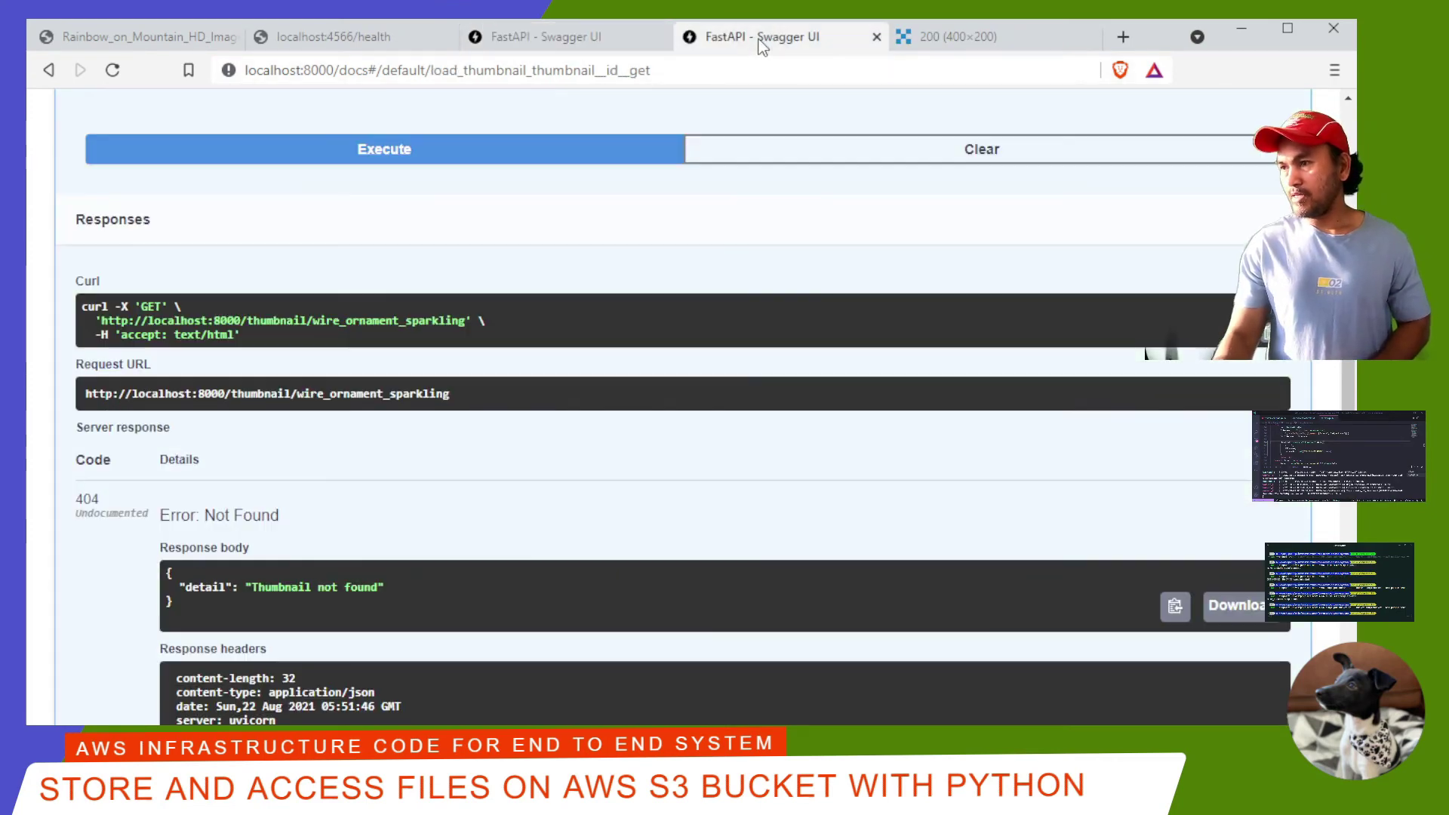
pyautogui.click(114, 71)
pyautogui.click(125, 385)
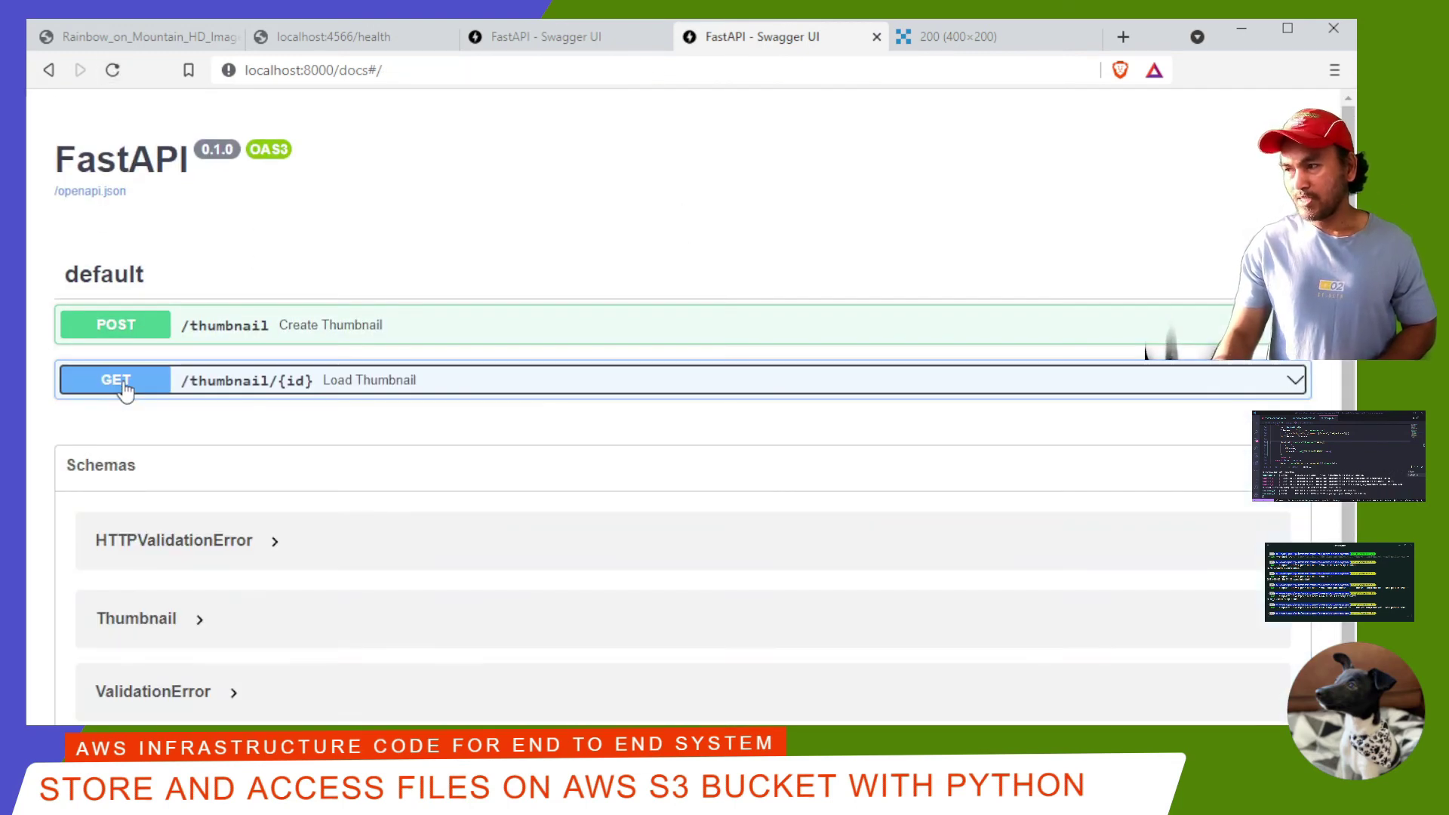
pyautogui.click(1224, 424)
pyautogui.click(243, 539)
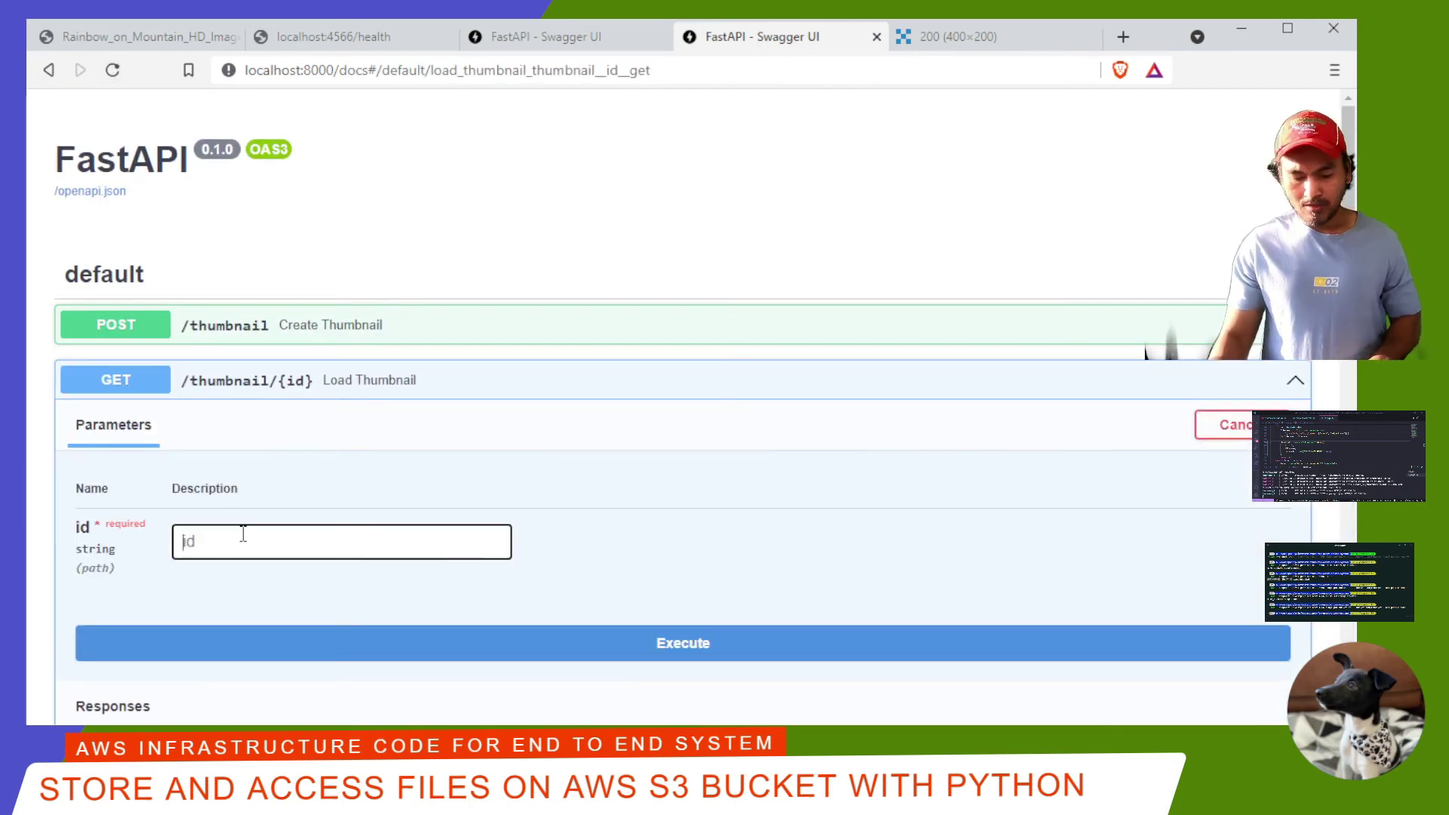
pyautogui.hotkey('ctrl', 'v')
pyautogui.scroll(-2, 453, 510)
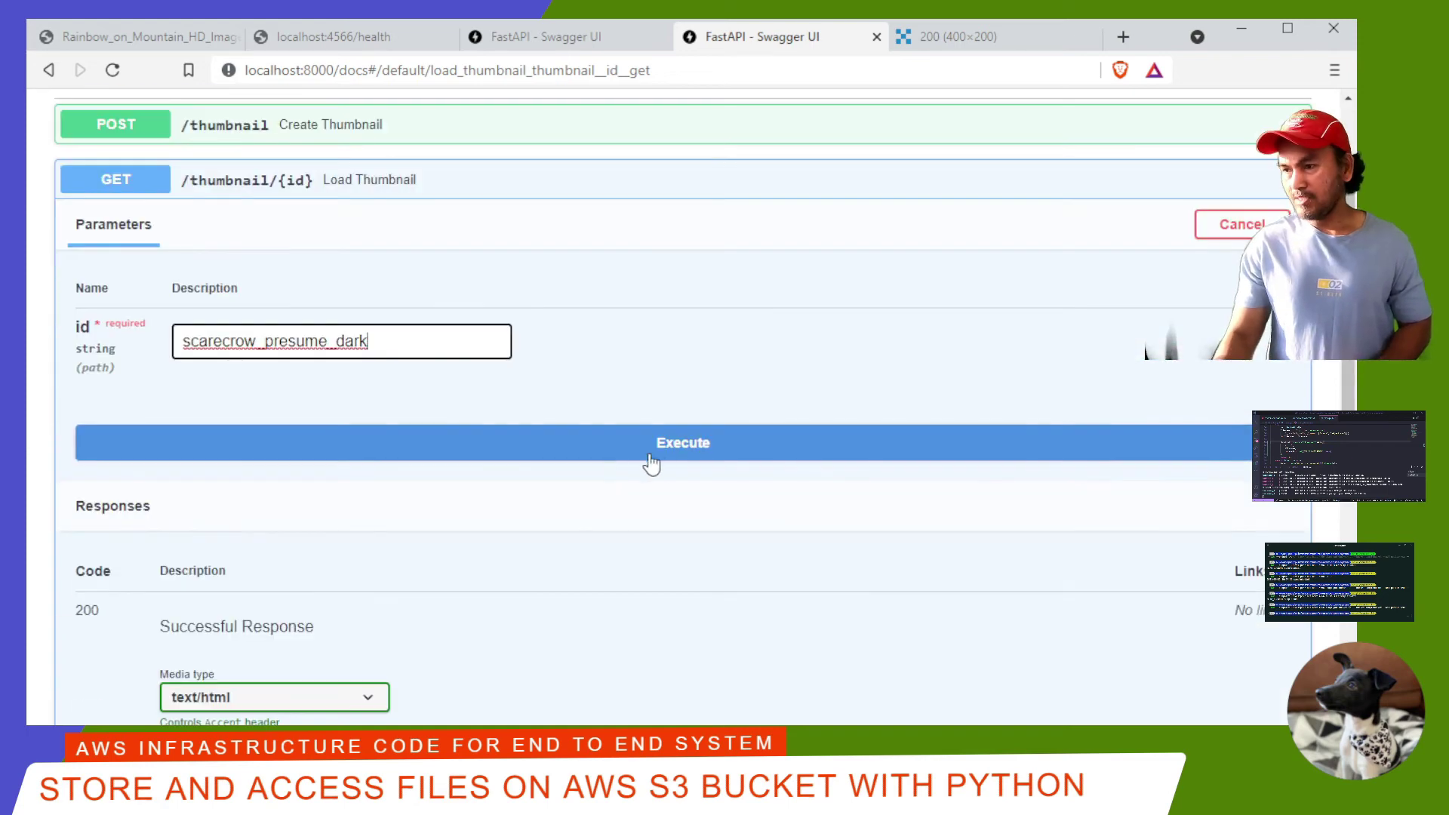
pyautogui.click(680, 443)
pyautogui.scroll(-3, 679, 452)
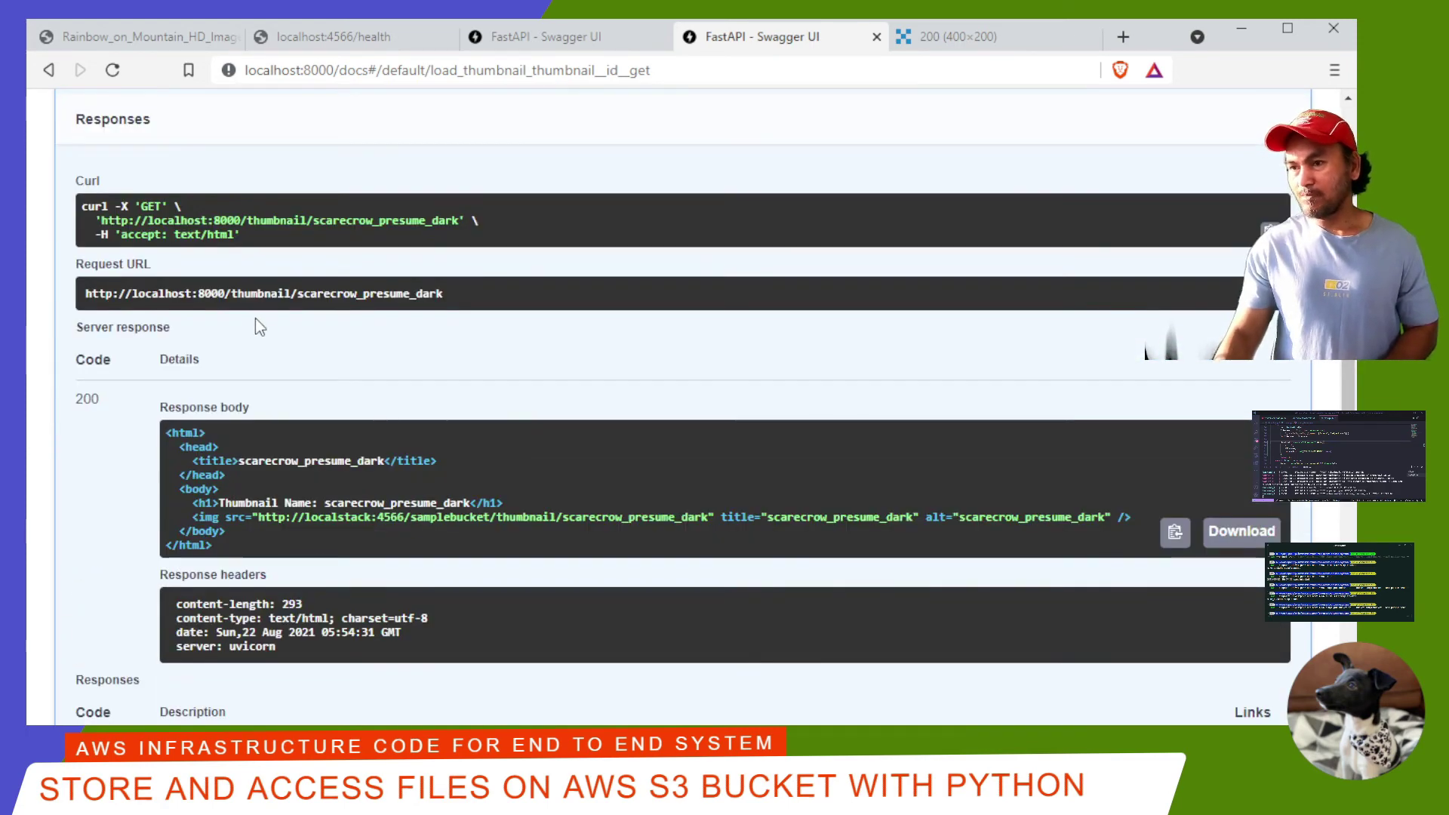
# - Load the thumbnail Request URL in a new browser tab
pyautogui.moveTo(445, 293); pyautogui.dragTo(321, 278)
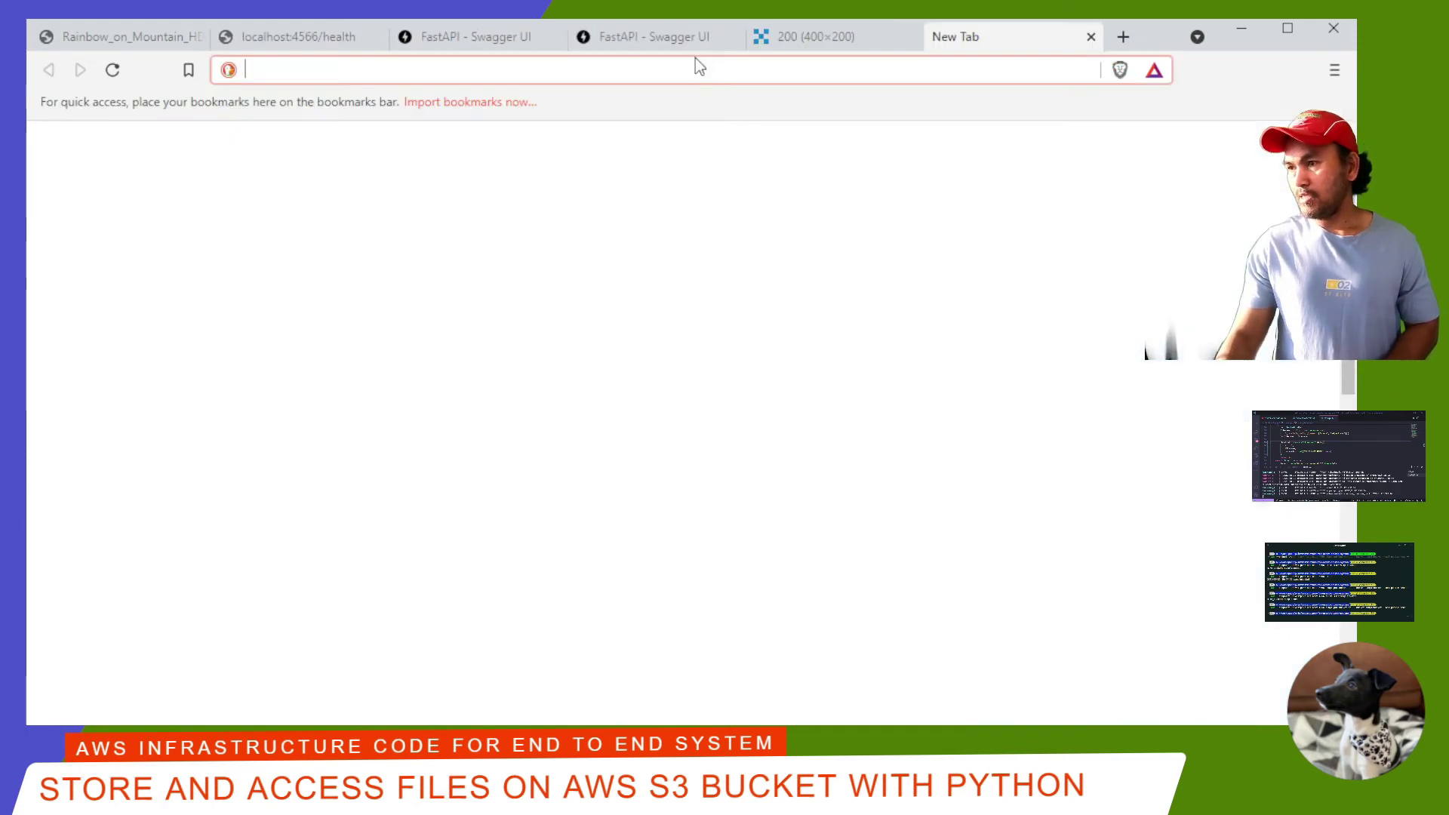
pyautogui.write('localhost:8000/thumbnail/scarecrow_presume_dark')
pyautogui.press('Return')
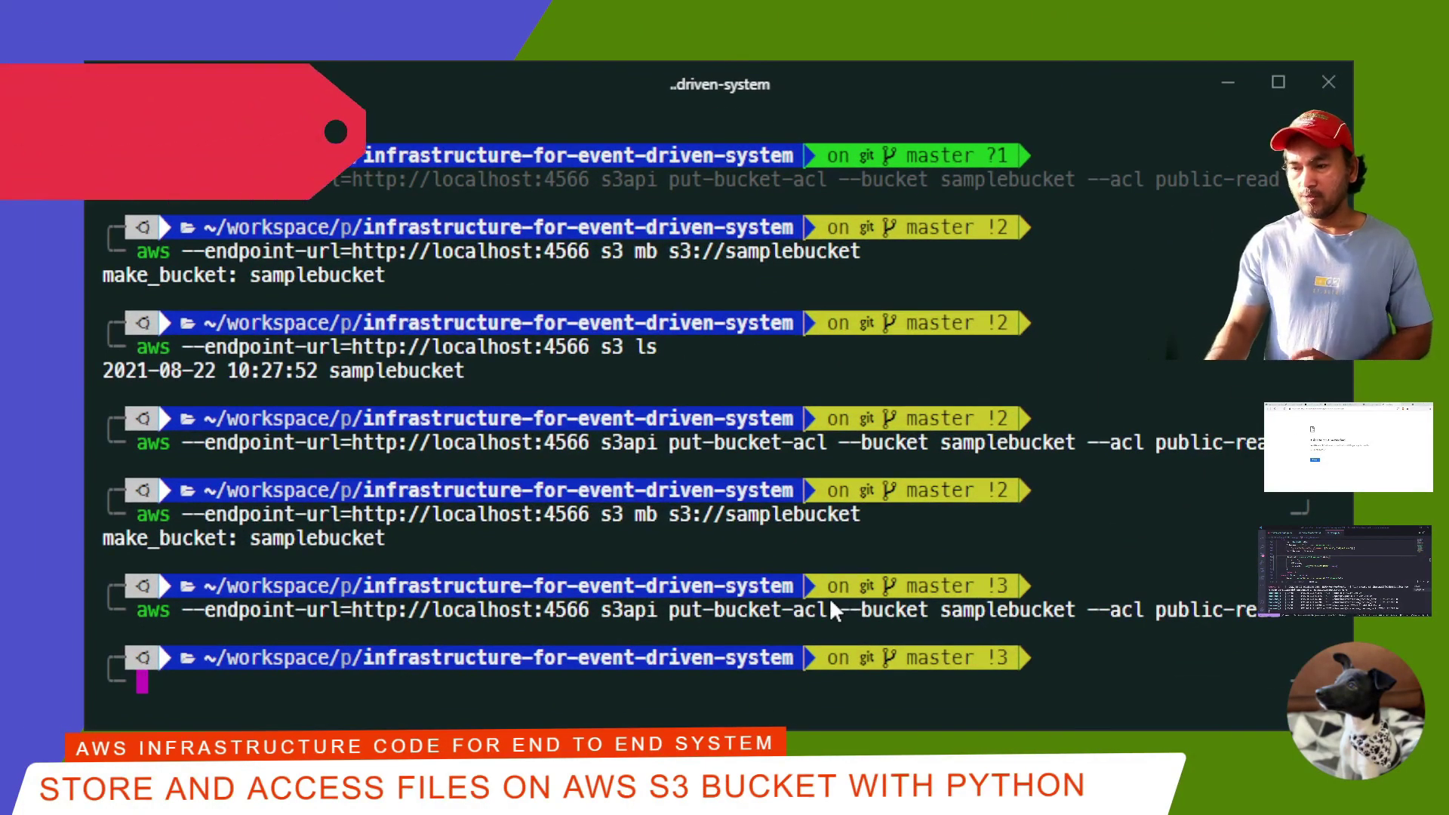
pyautogui.write('vi /mnt/c/Windows/Sys')
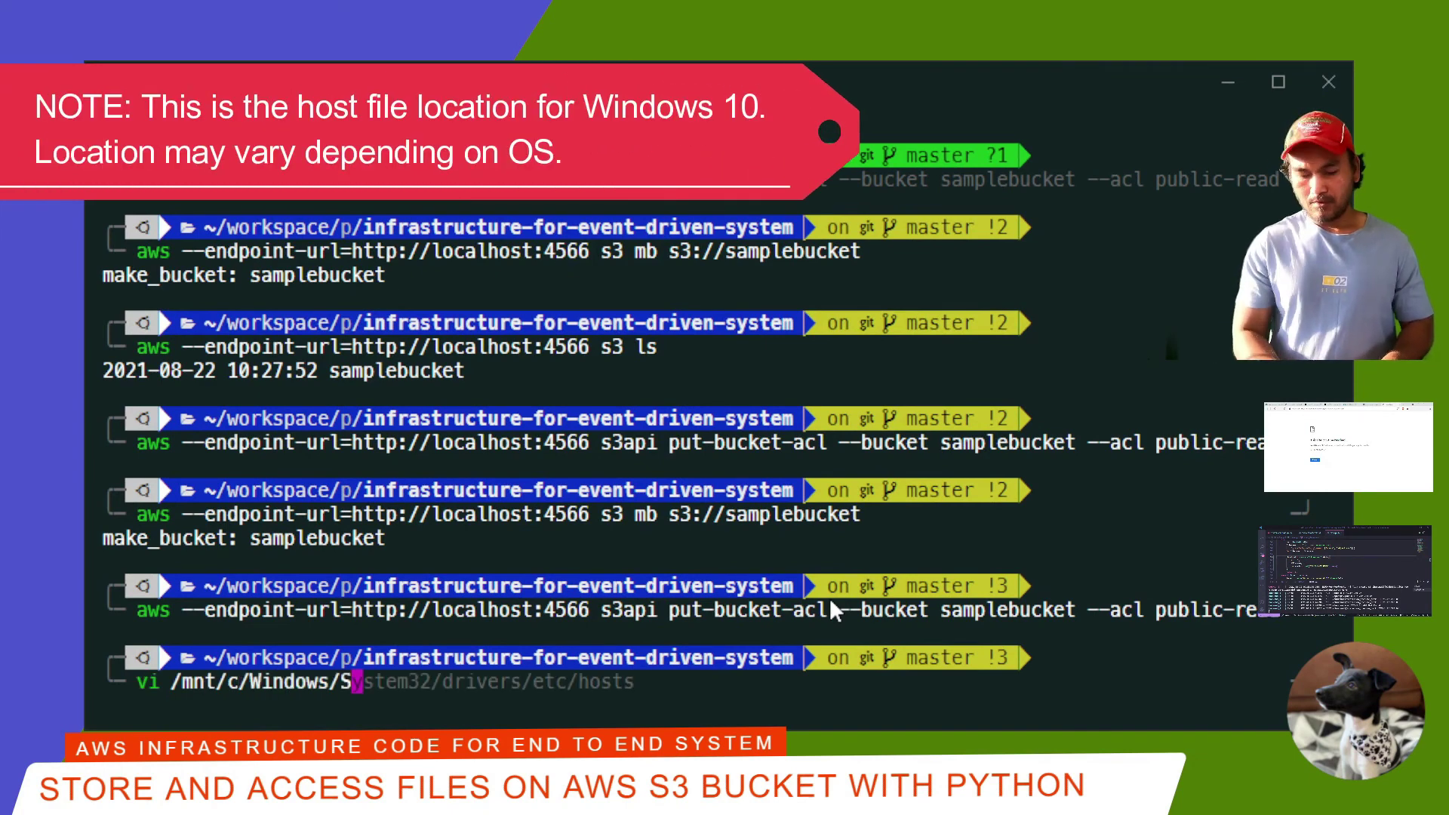
# - Add '127.0.0.1 localstack' to /mnt/c/Windows/System32/drivers/etc/hosts in vi and save with :wq
pyautogui.press('Tab')
pyautogui.press('Return')
pyautogui.press('o')
pyautogui.press('Escape')
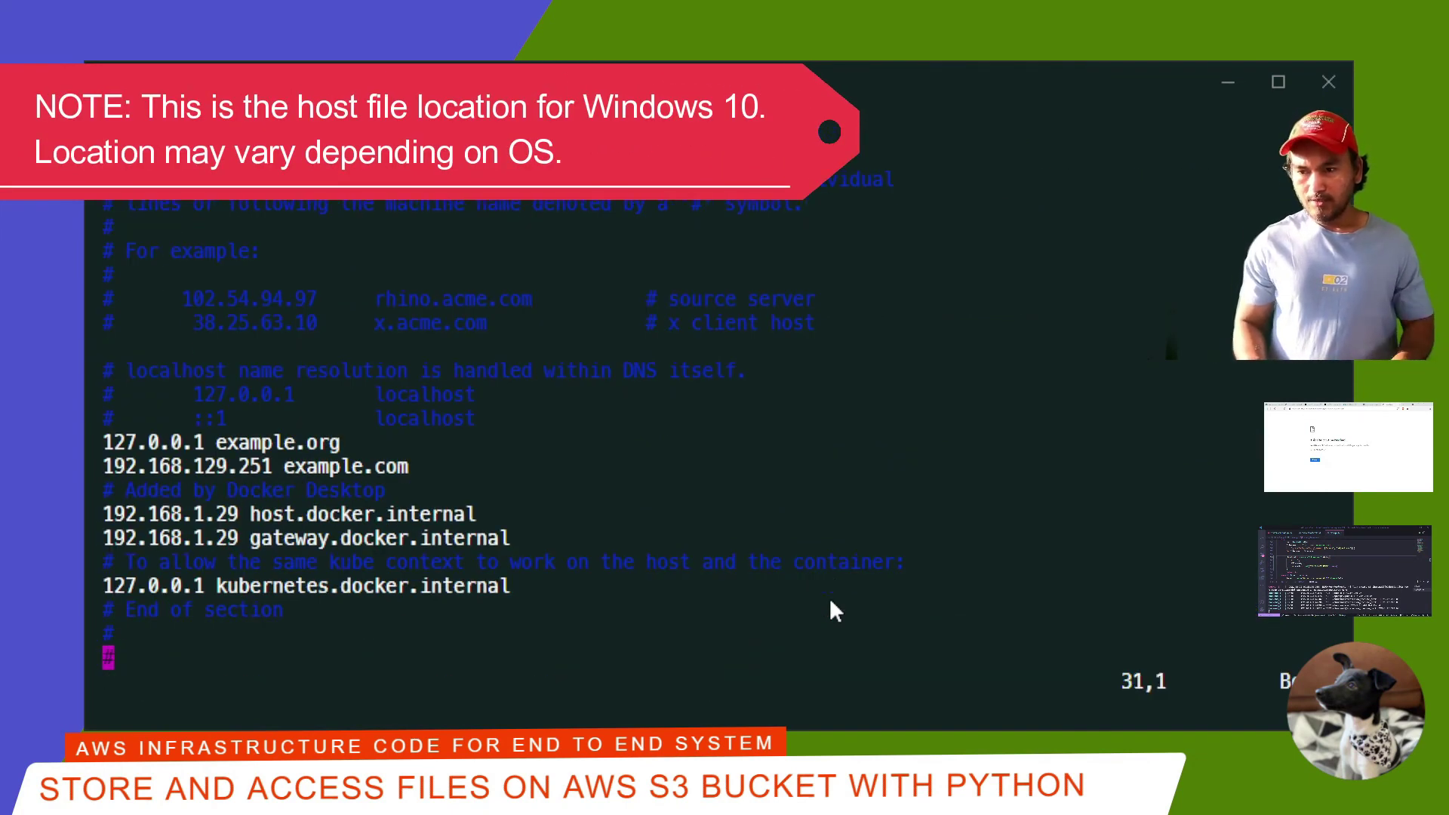
pyautogui.write('ilocalstack')
pyautogui.press('Escape')
pyautogui.write('I127.0.0.1')
pyautogui.press('Escape')
pyautogui.write(':wq')
pyautogui.press('Return')
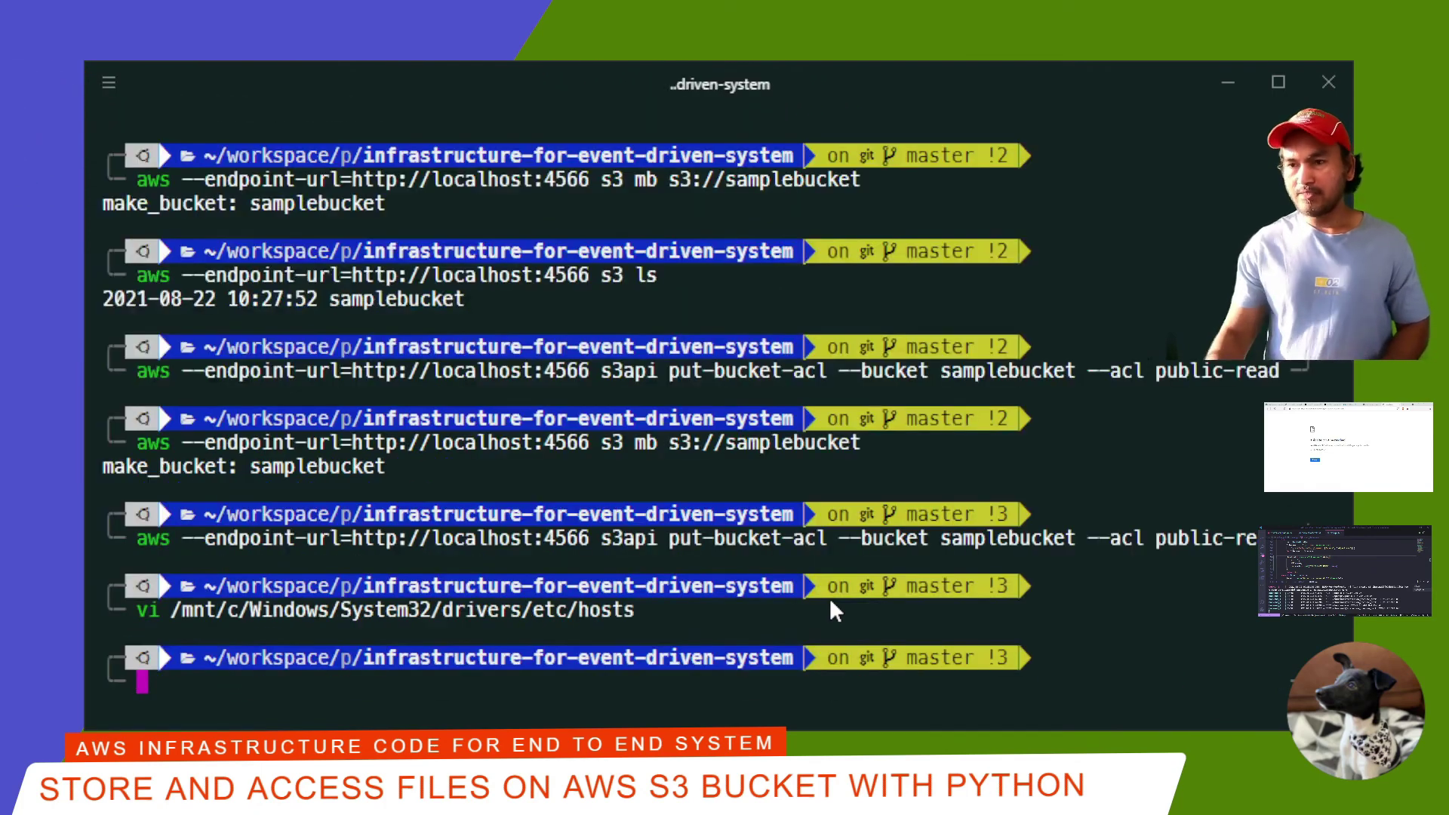
# - Reload the localstack:4566 thumbnail image, then select GitHub's 'git remote add origin' line
pyautogui.hotkey('alt', 'Tab')
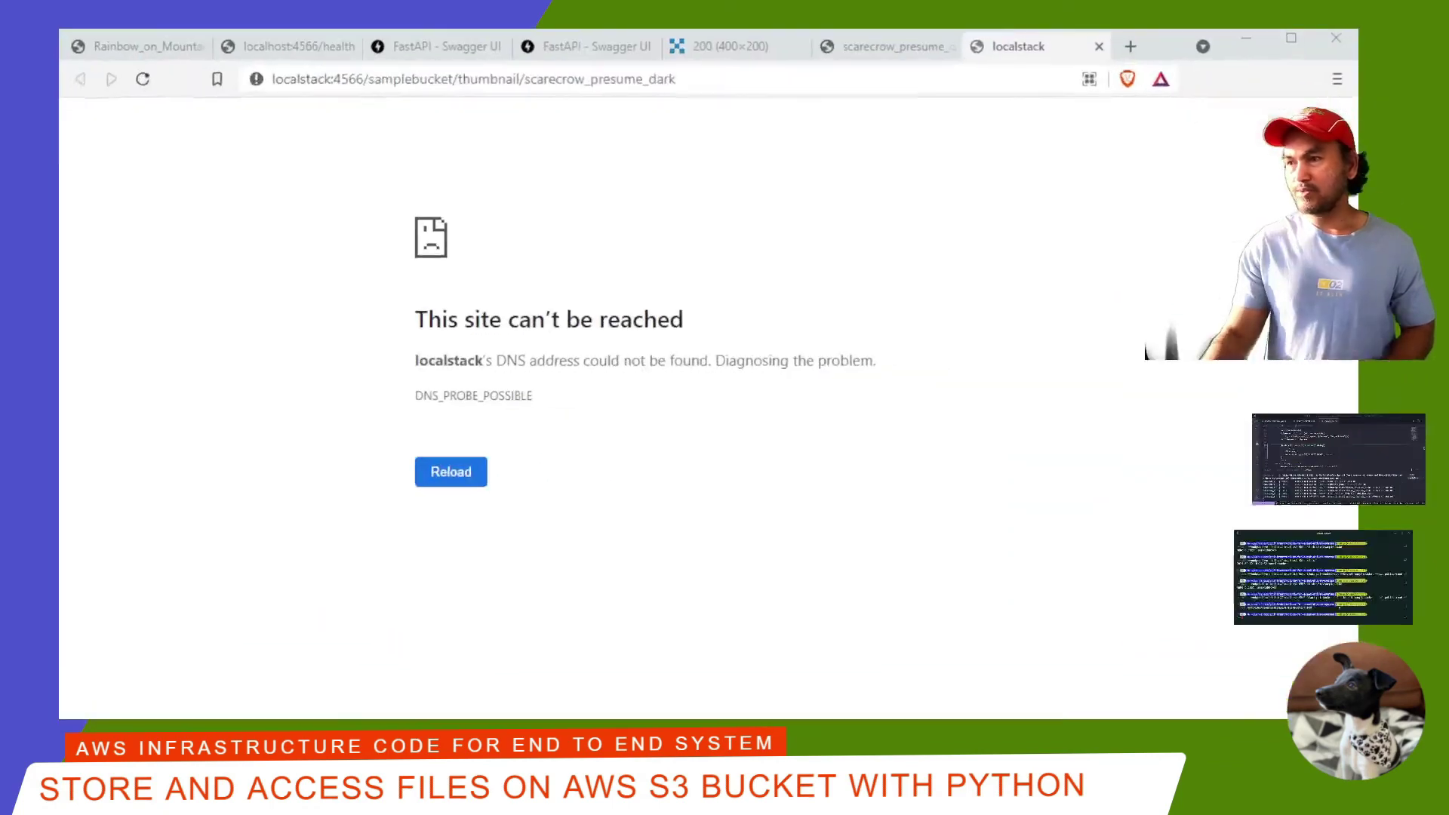
pyautogui.click(113, 71)
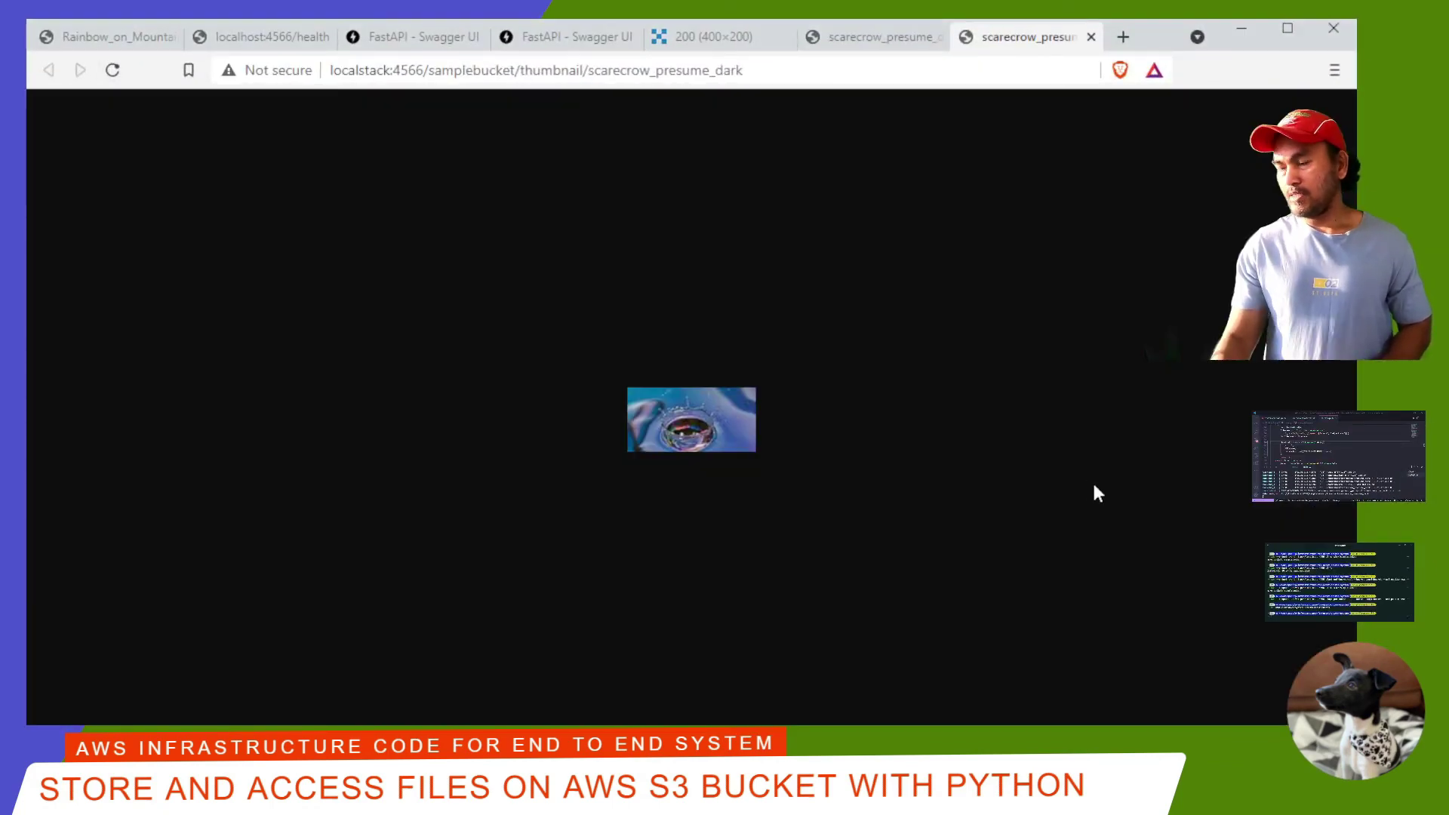
pyautogui.click(868, 39)
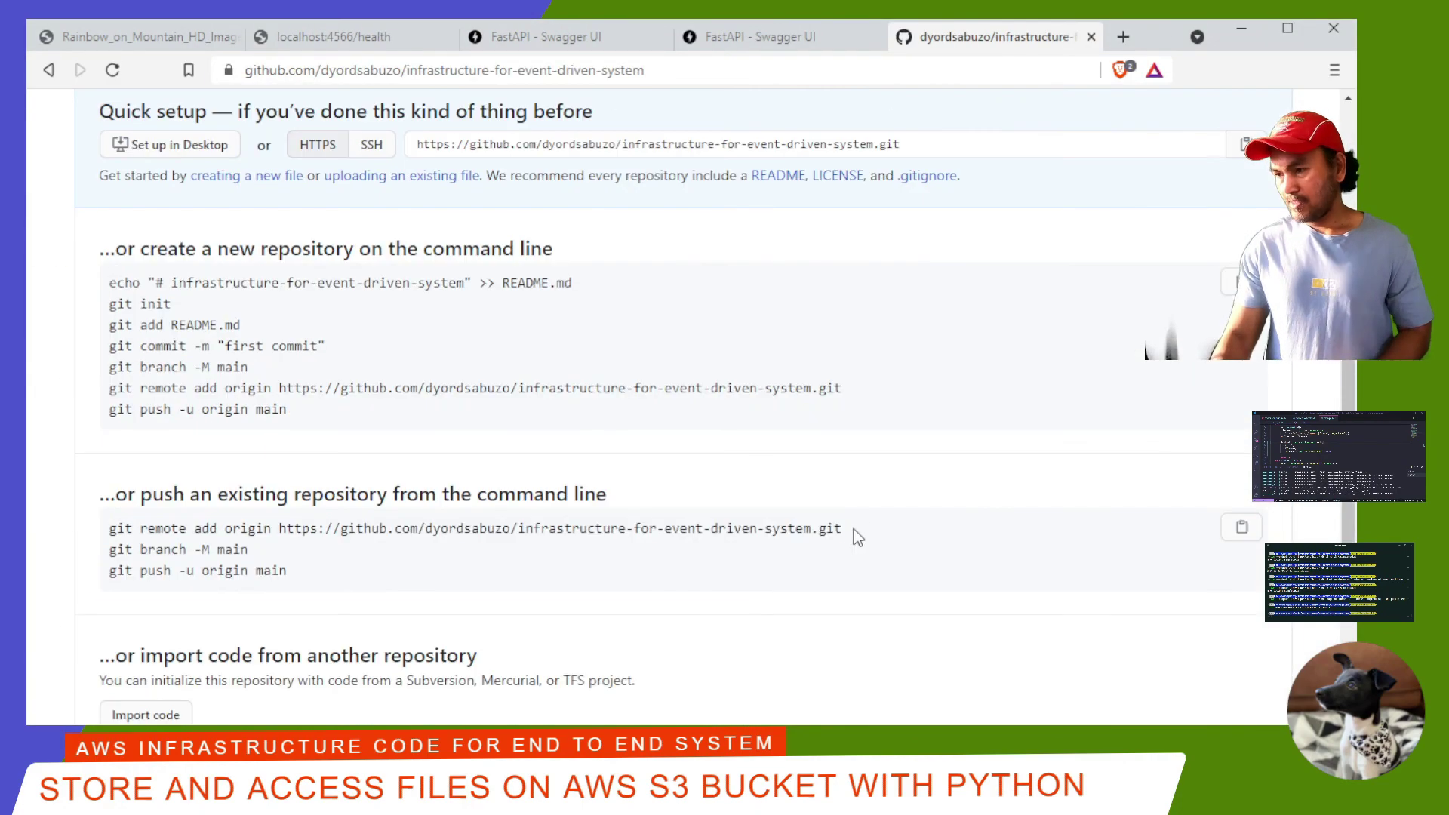
pyautogui.moveTo(708, 532); pyautogui.dragTo(70, 534)
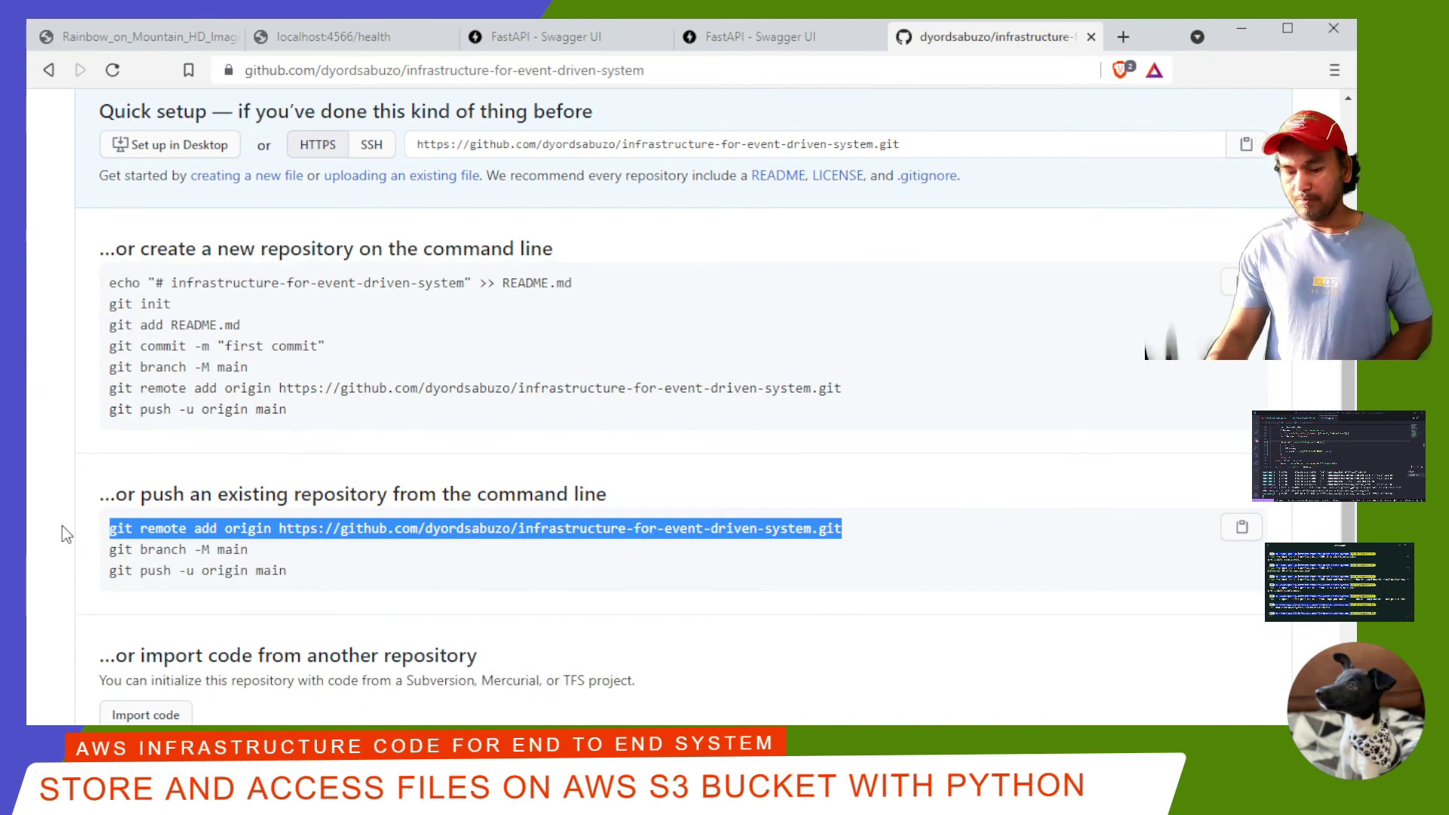
# - Copy the remote command, stop the containers, and commit all files from the project root
pyautogui.hotkey('ctrl', 'c')
pyautogui.hotkey('alt', 'Tab')
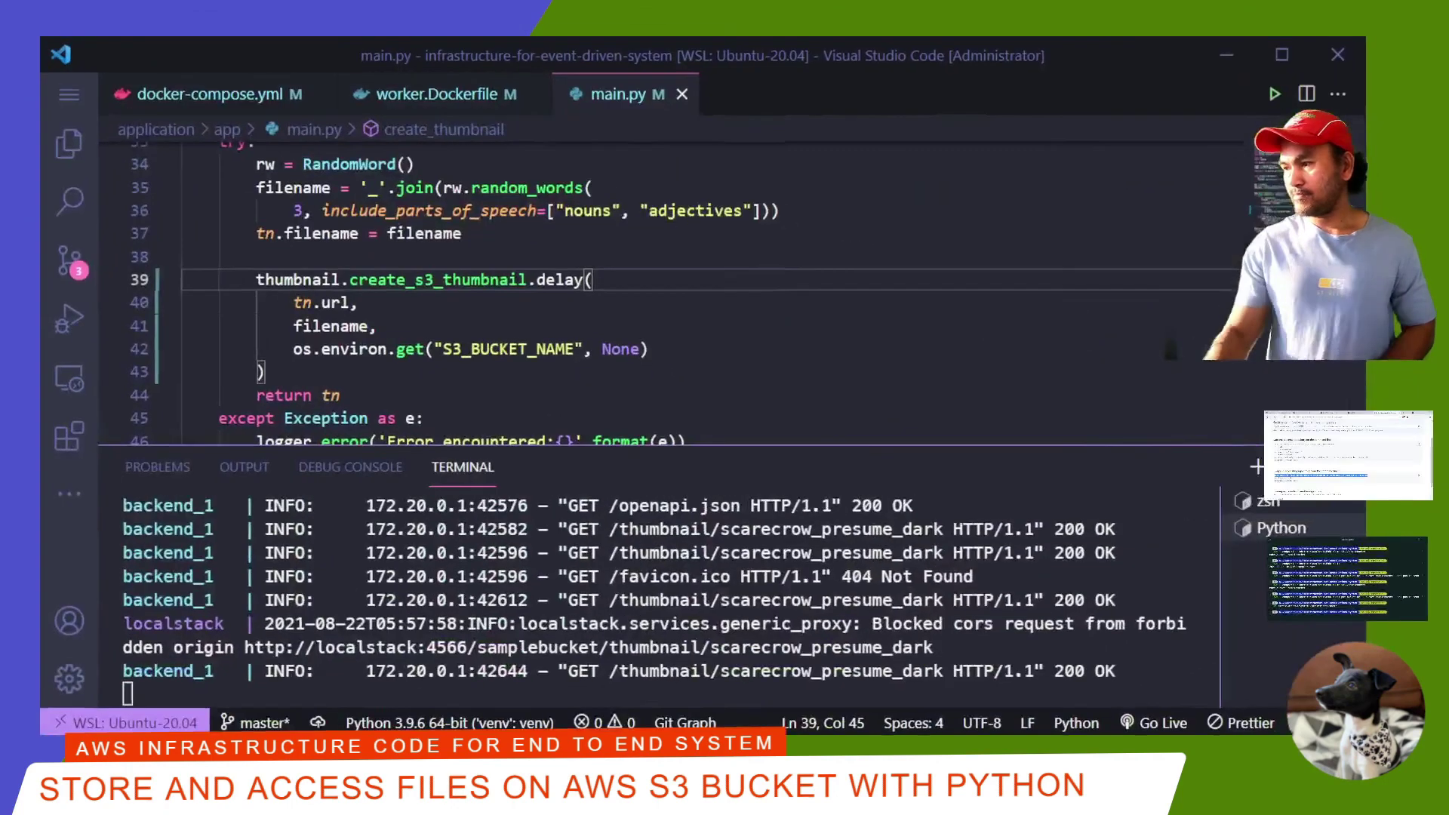
pyautogui.hotkey('ctrl', 'c')
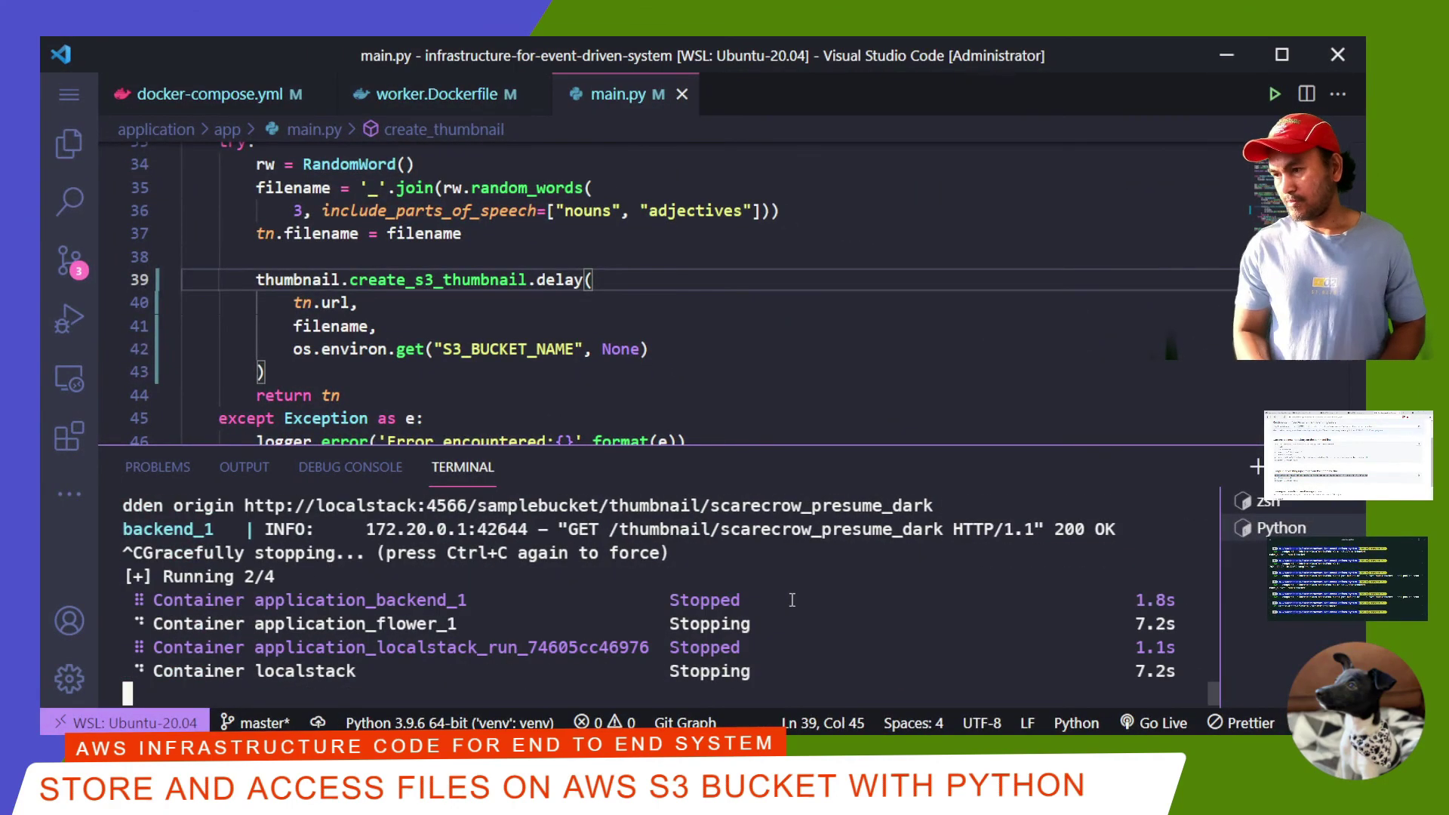
pyautogui.write('clear')
pyautogui.press('Return')
pyautogui.write('cd ..')
pyautogui.press('Return')
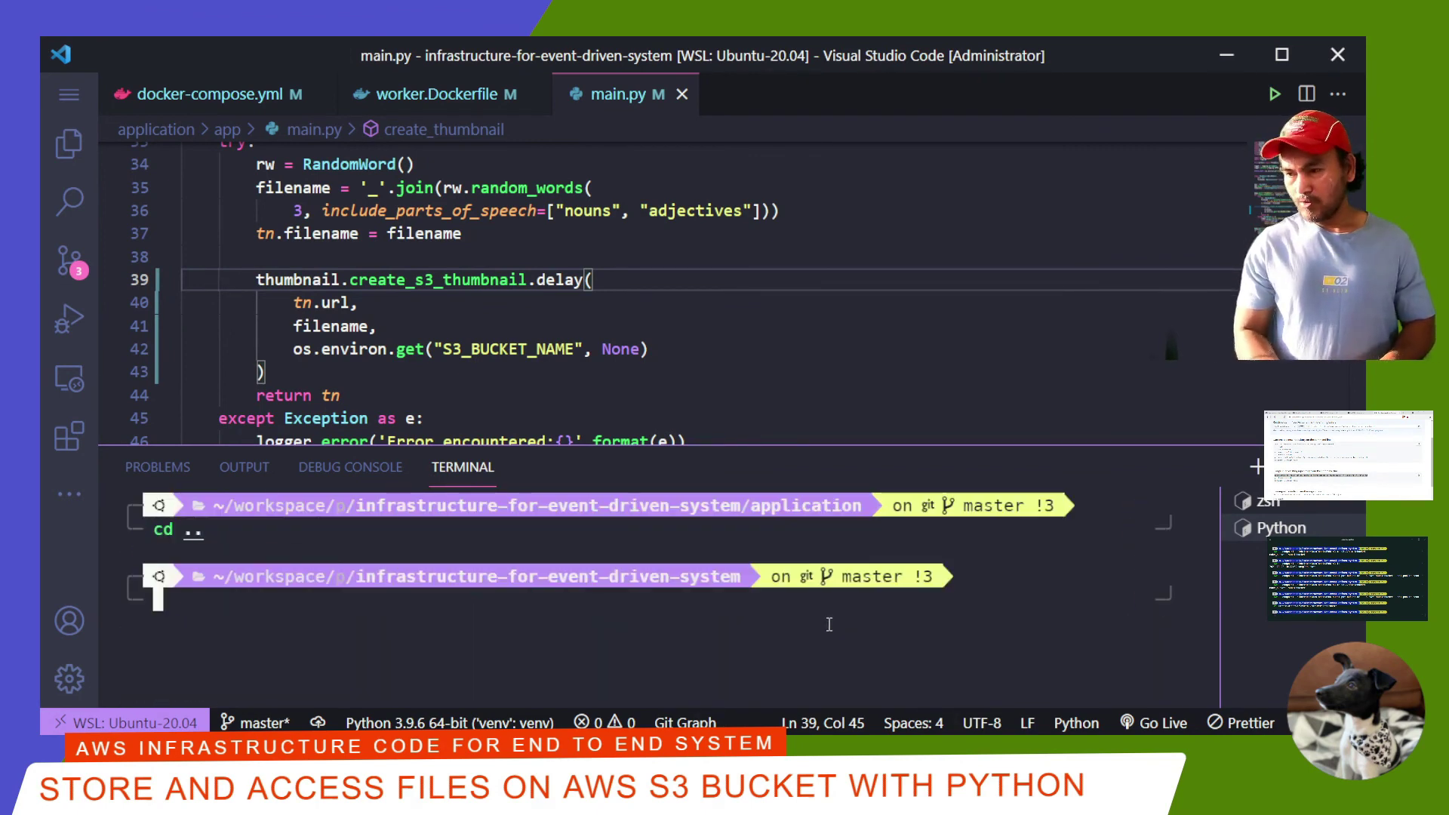
pyautogui.press('Return')
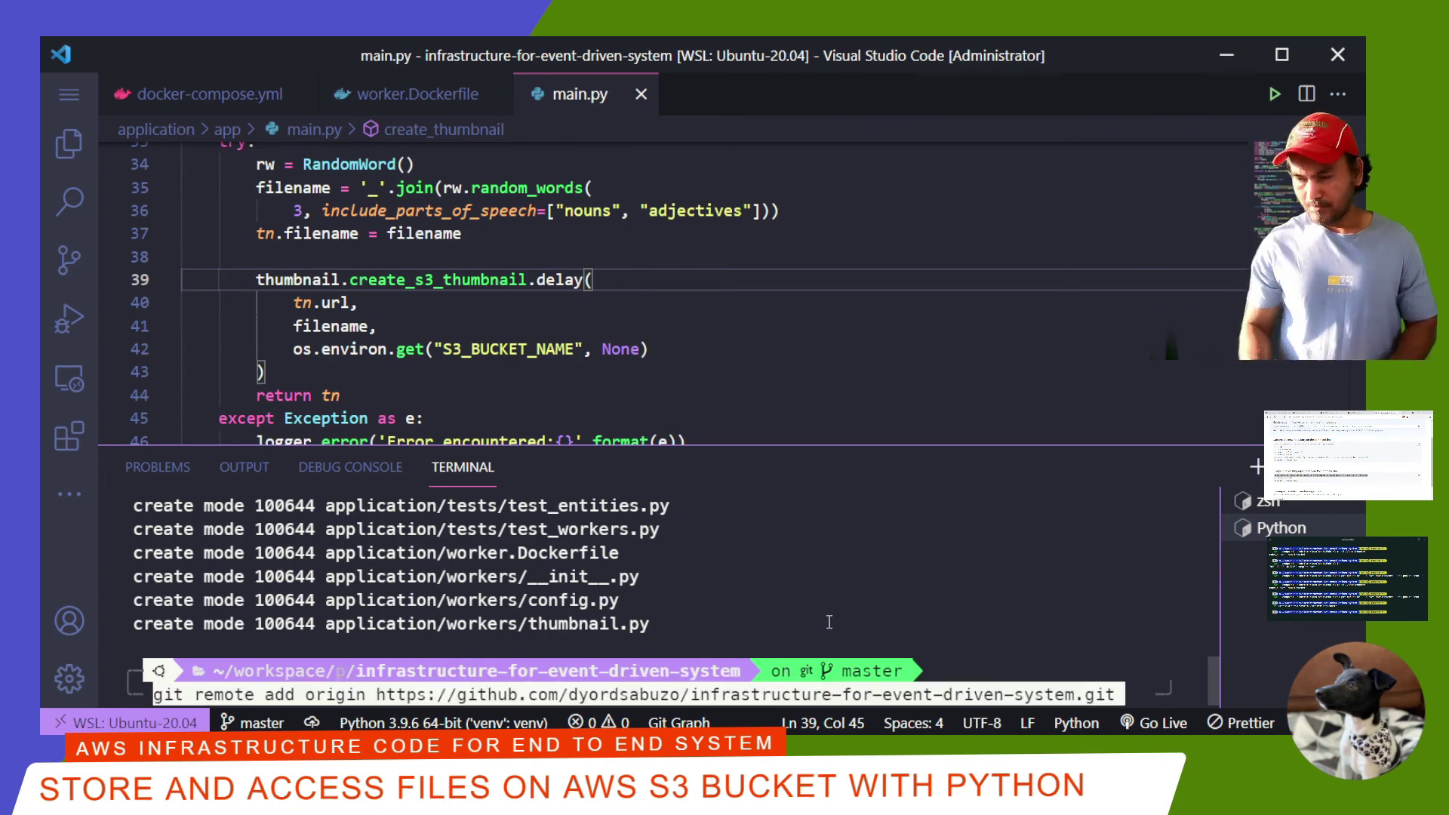
# - Add the GitHub origin remote, rename the branch to main, and push with upstream set
pyautogui.hotkey('ctrl', 'shift', 'v')
pyautogui.press('Return')
pyautogui.write('git branch -M main')
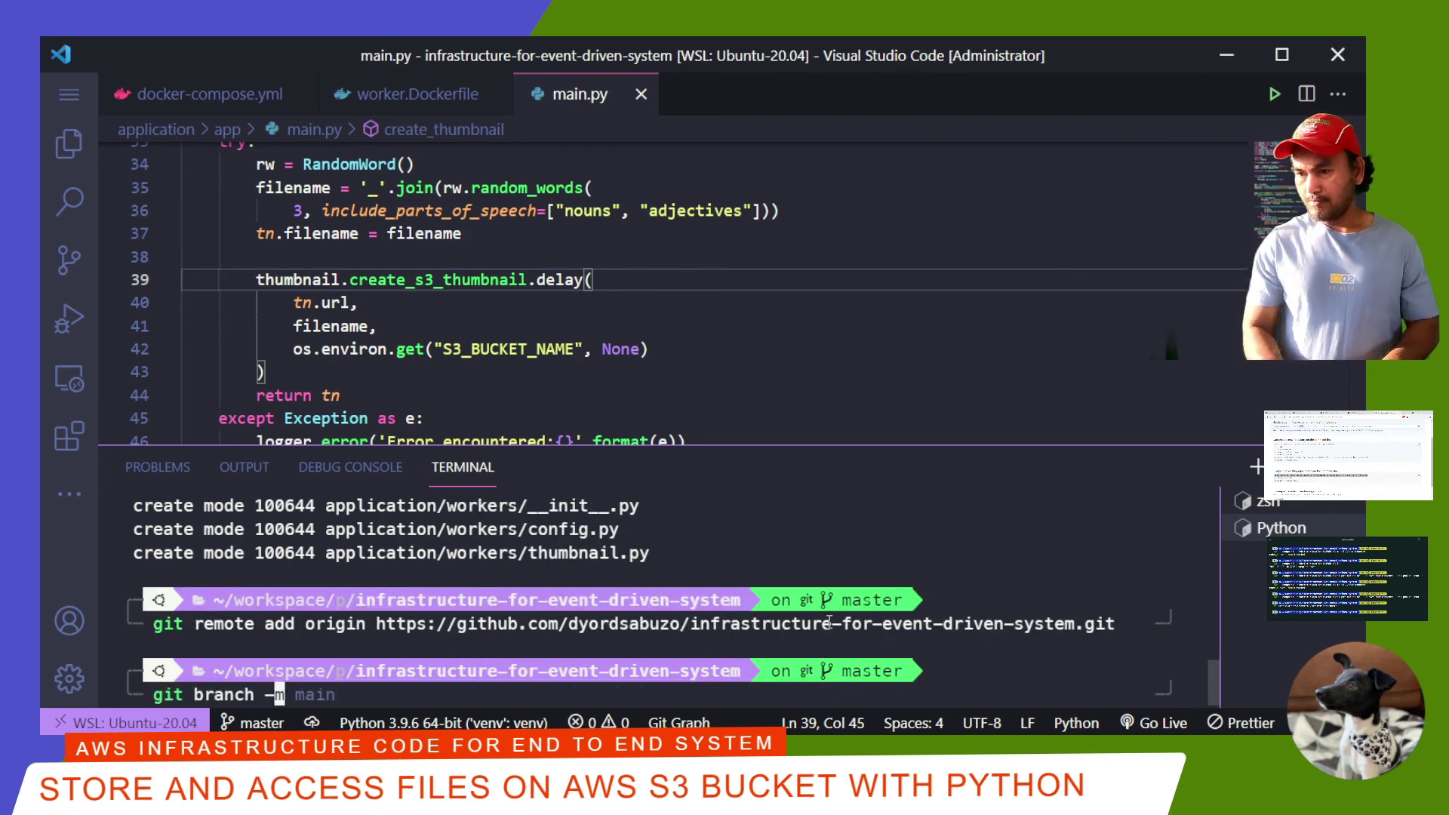
pyautogui.press('Return')
pyautogui.write('gpf')
pyautogui.press('Return')
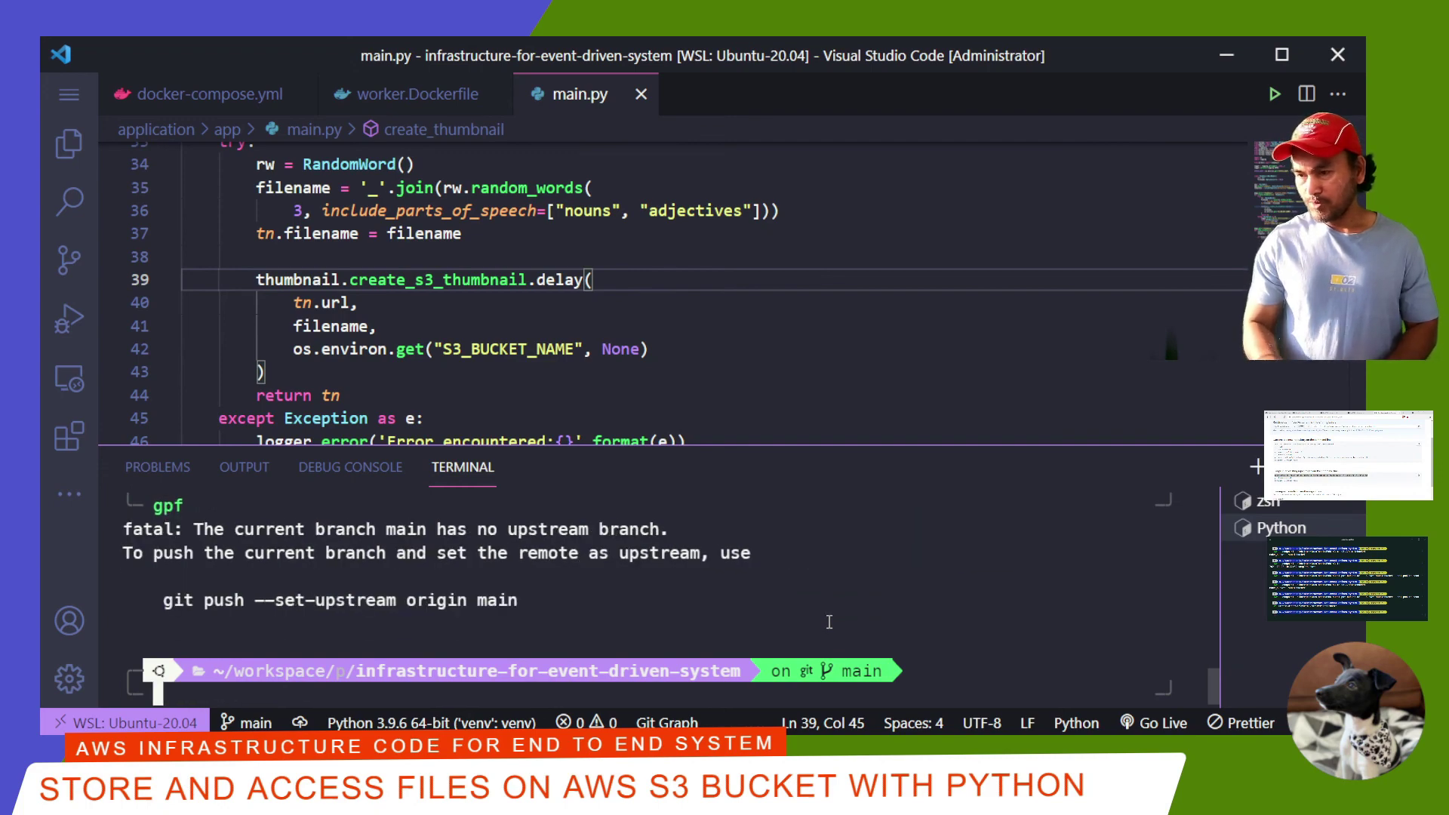
pyautogui.write('git push --set-upstream origin main')
pyautogui.press('Return')
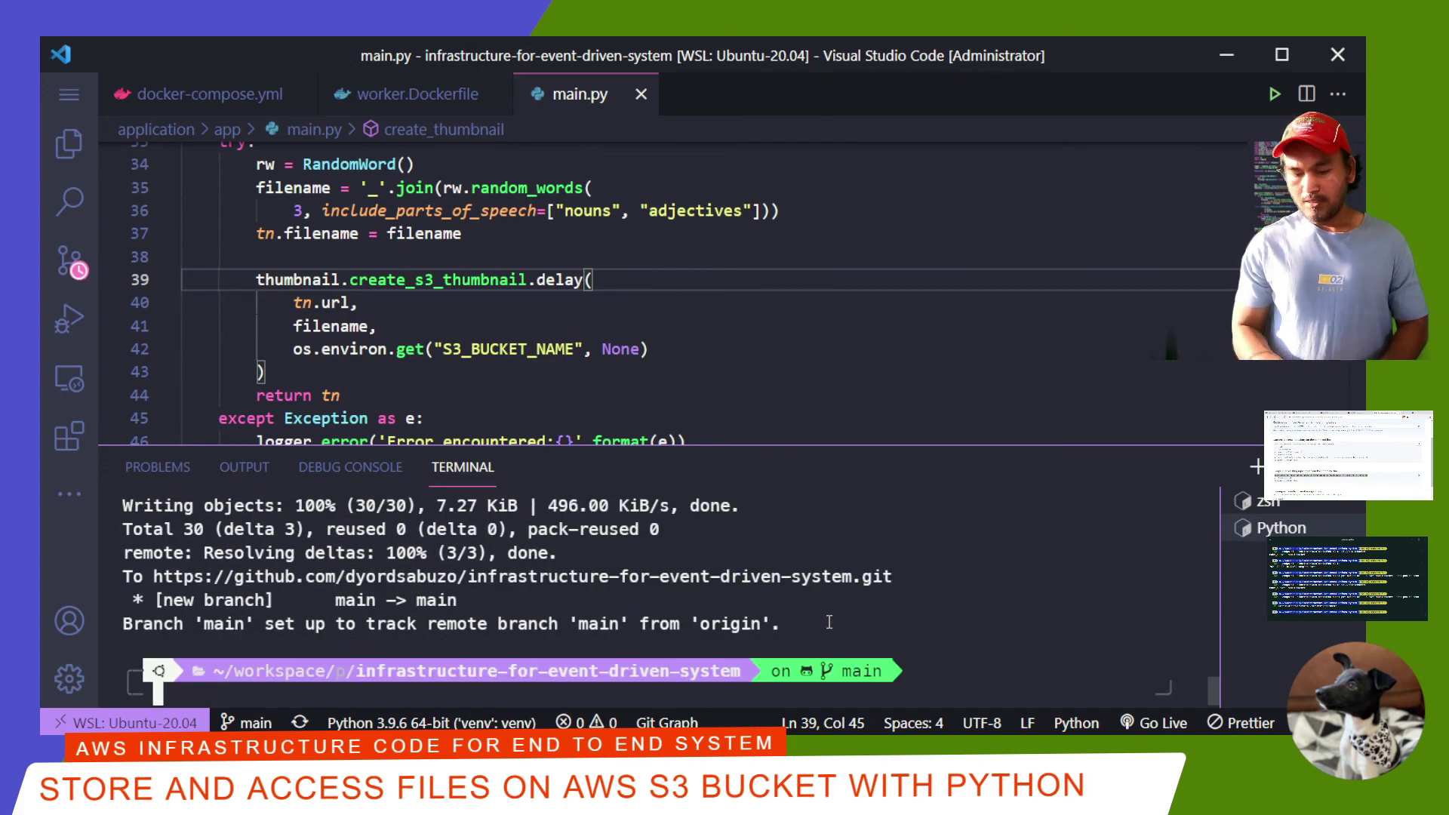
# - Refresh the GitHub repository page in Brave to view the pushed files
pyautogui.hotkey('alt', 'Tab')
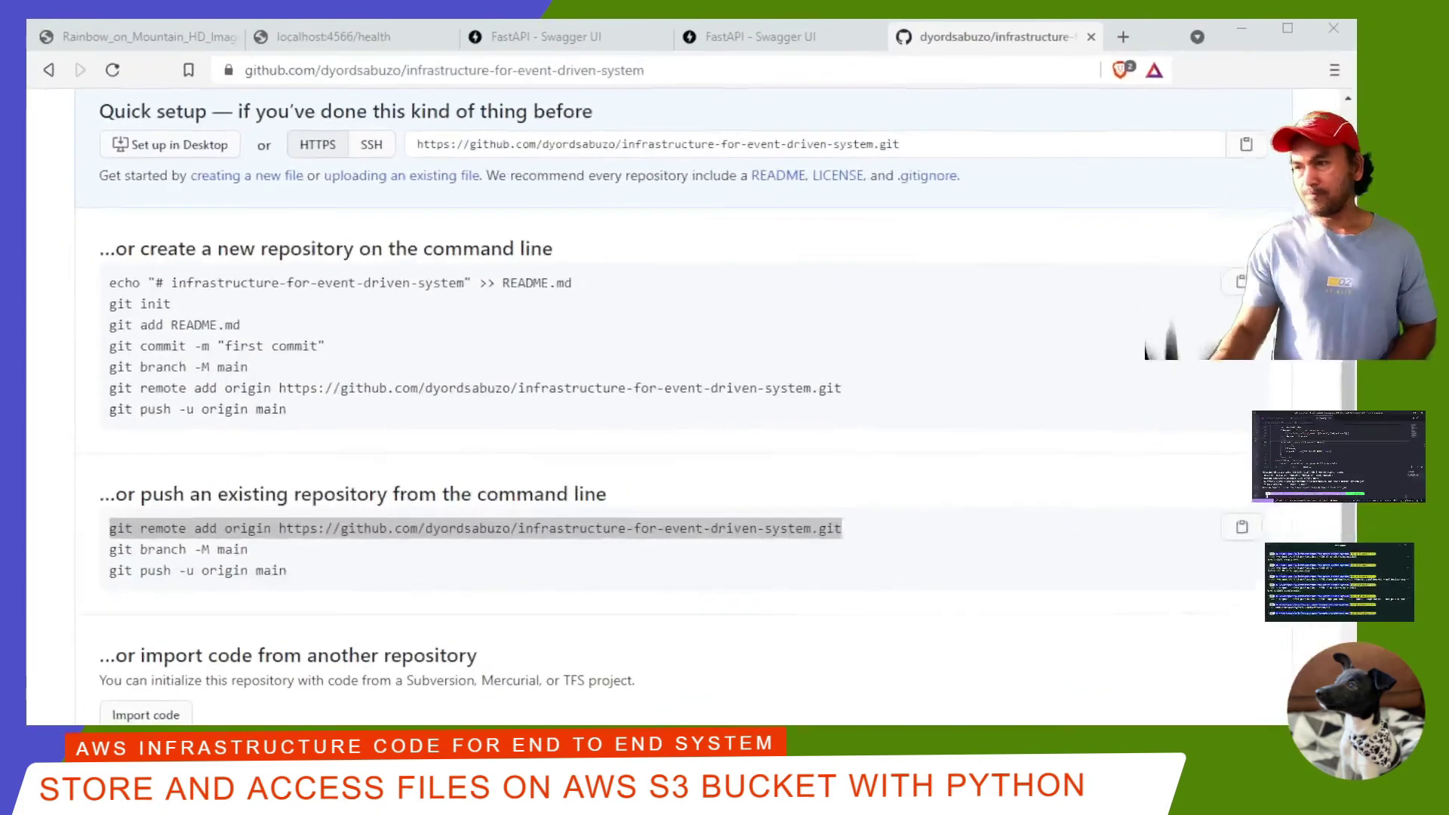
pyautogui.press('F5')
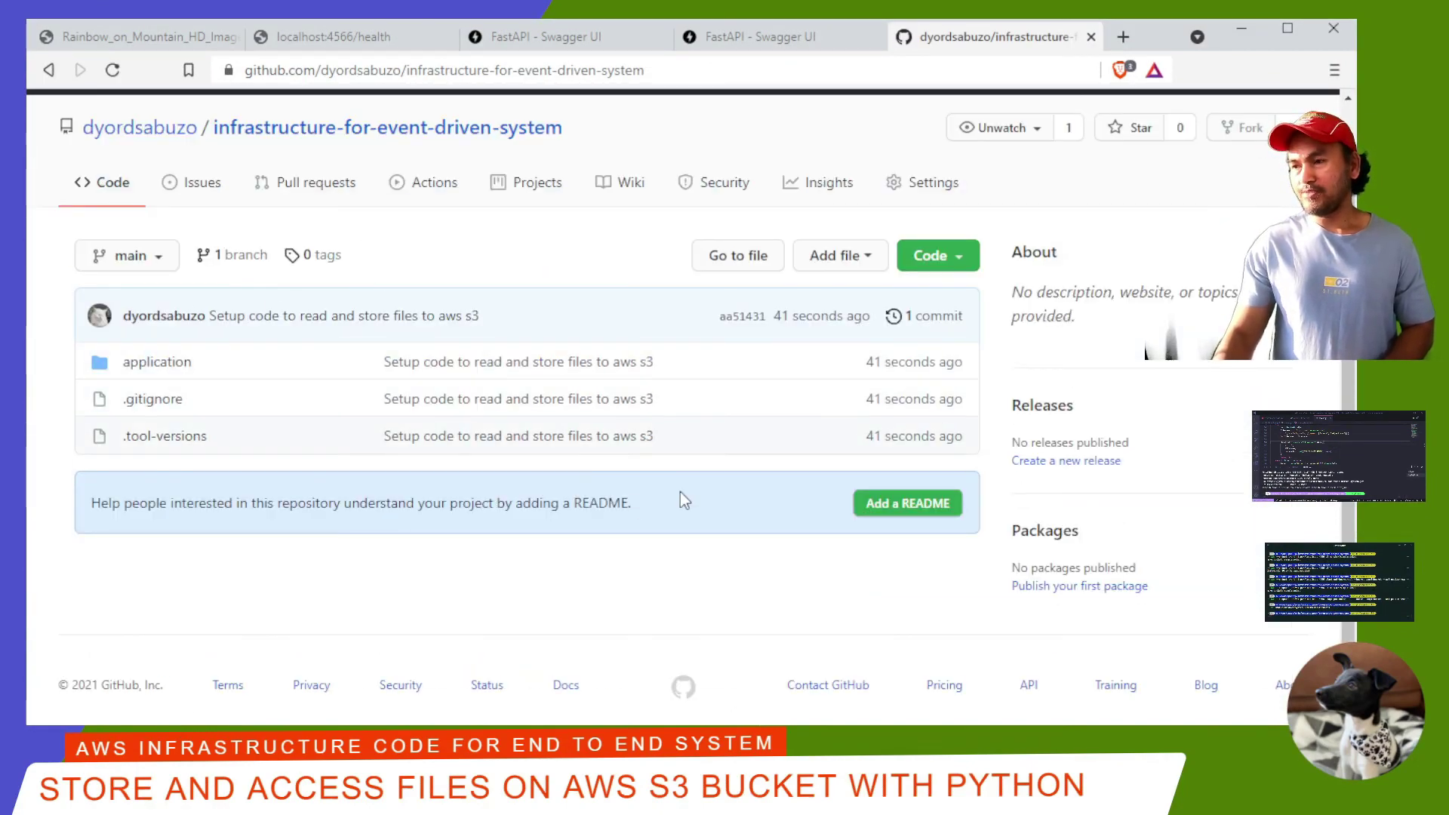